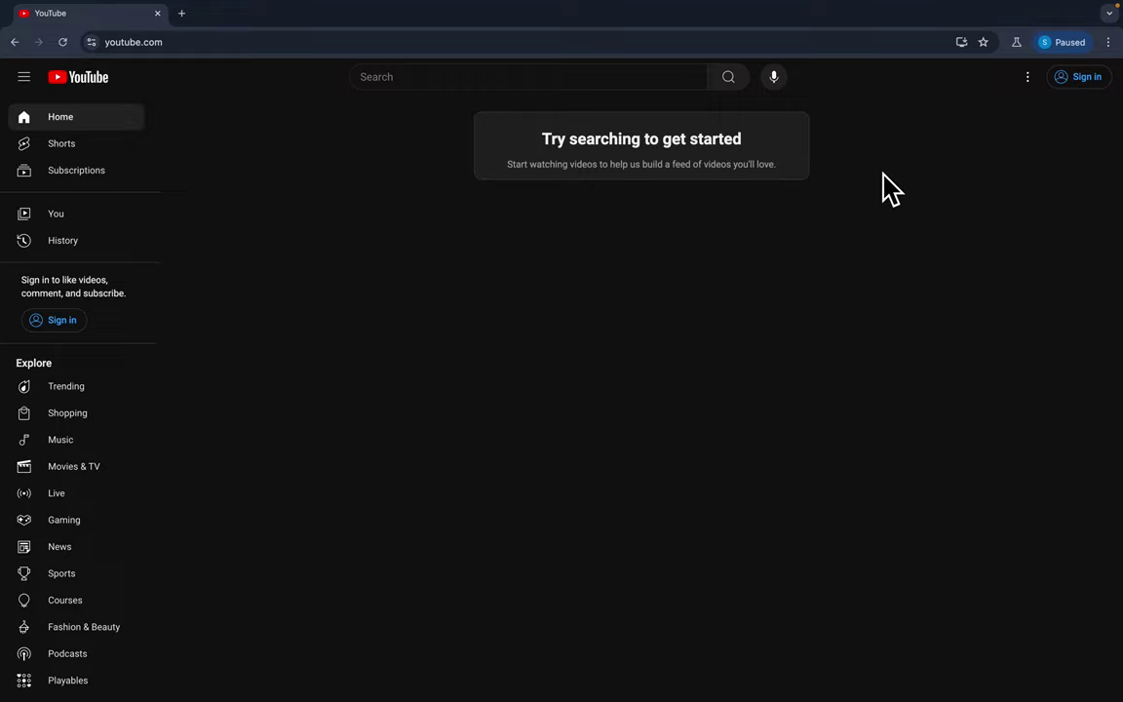
# Start signing in to YouTube from the top-right Sign in button on the home page.
pyautogui.click(1078, 82)
pyautogui.click(530, 52)
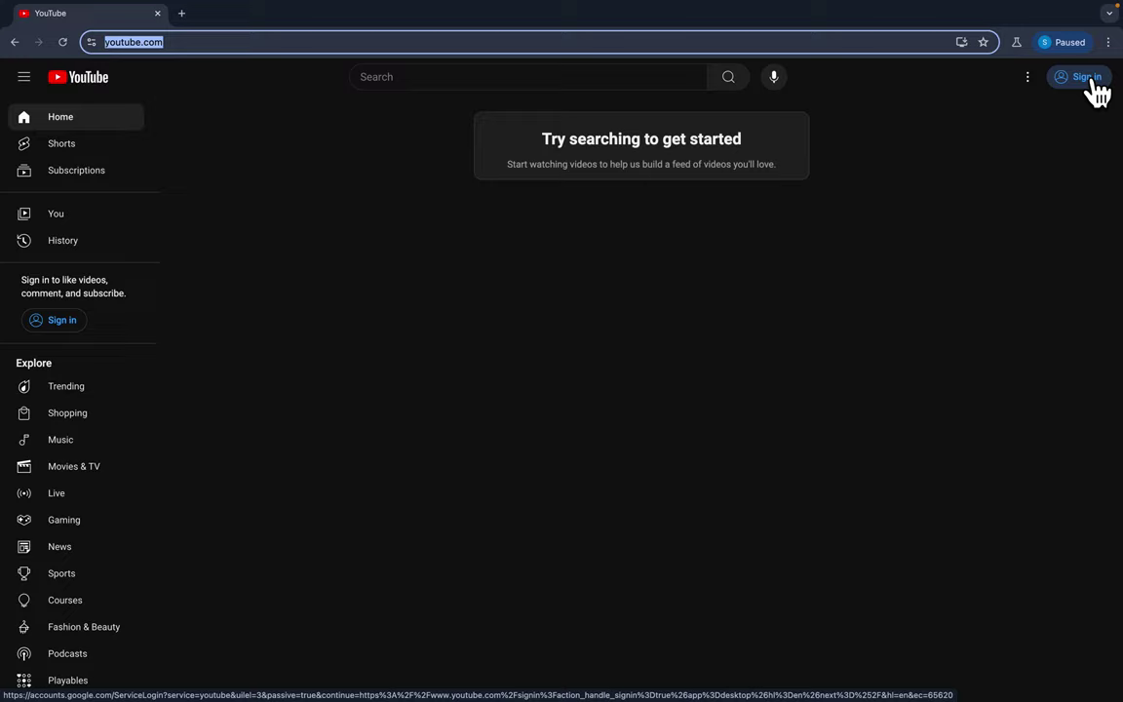
pyautogui.click(1089, 82)
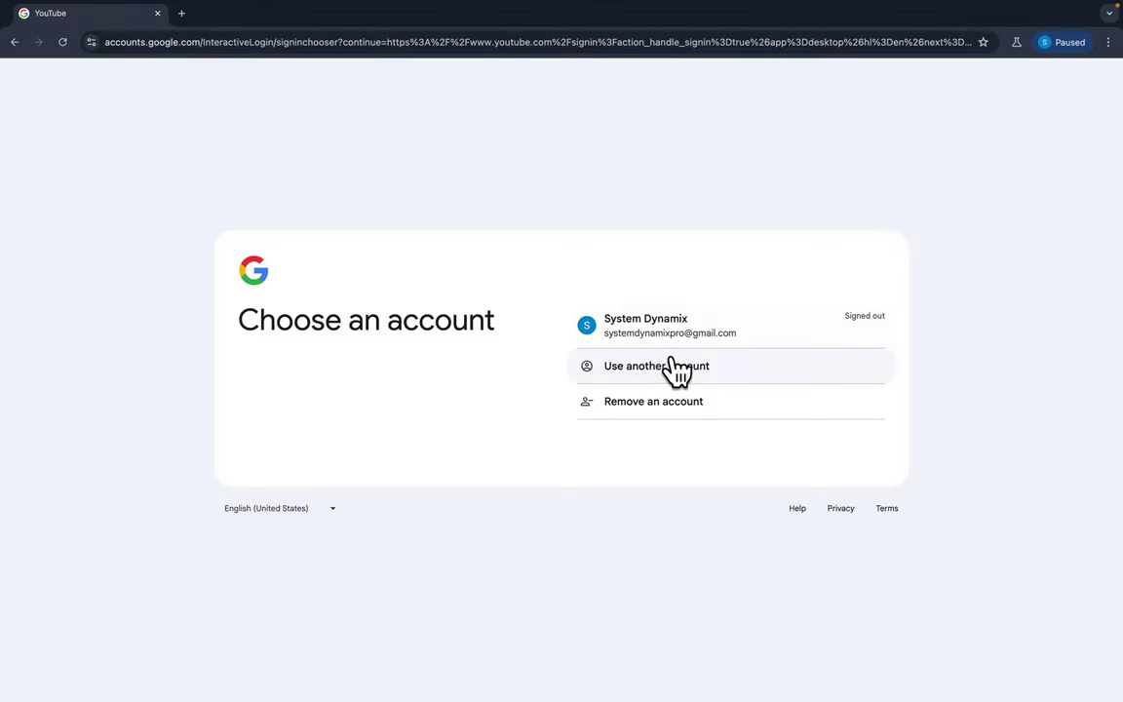
# Sign in through 'Use another account' with the channel's e-mail address and password.
pyautogui.click(672, 368)
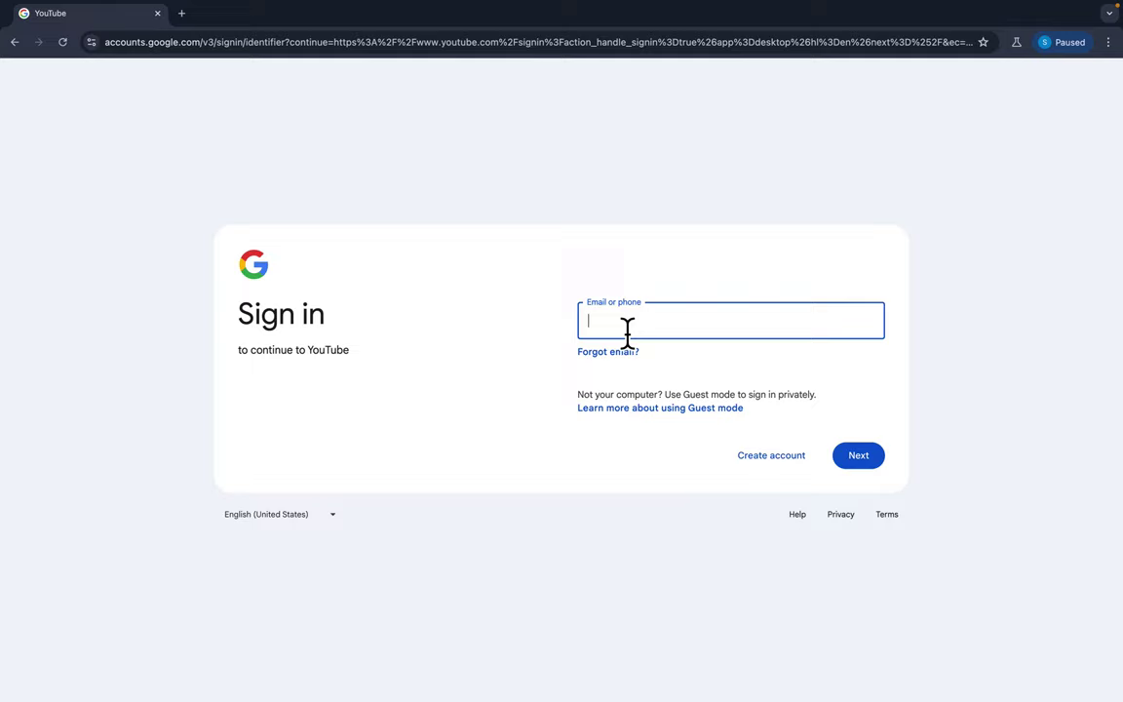
pyautogui.press('Return')
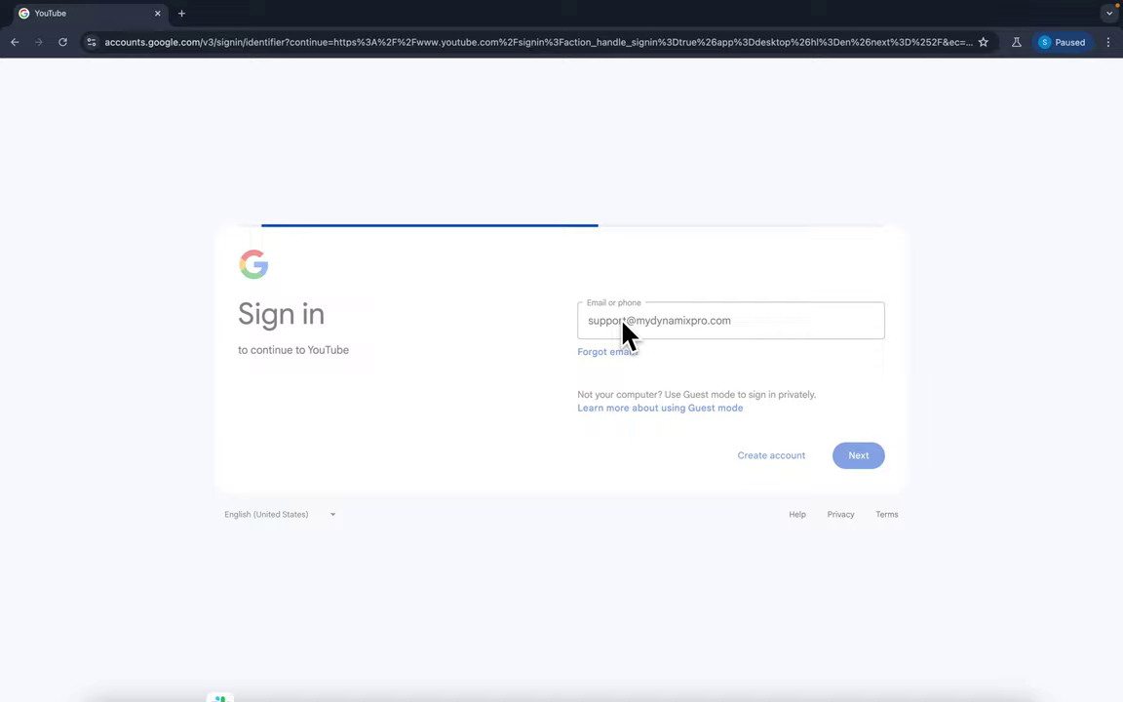
pyautogui.write('•••••••')
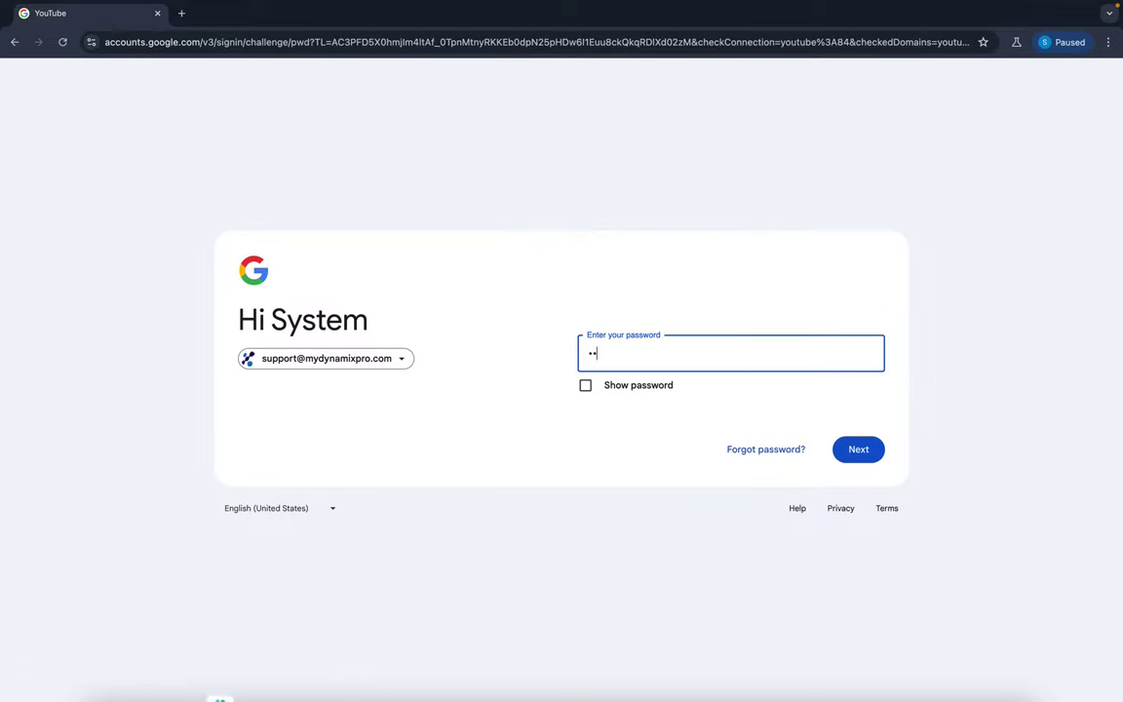
pyautogui.write('•')
pyautogui.press('Return')
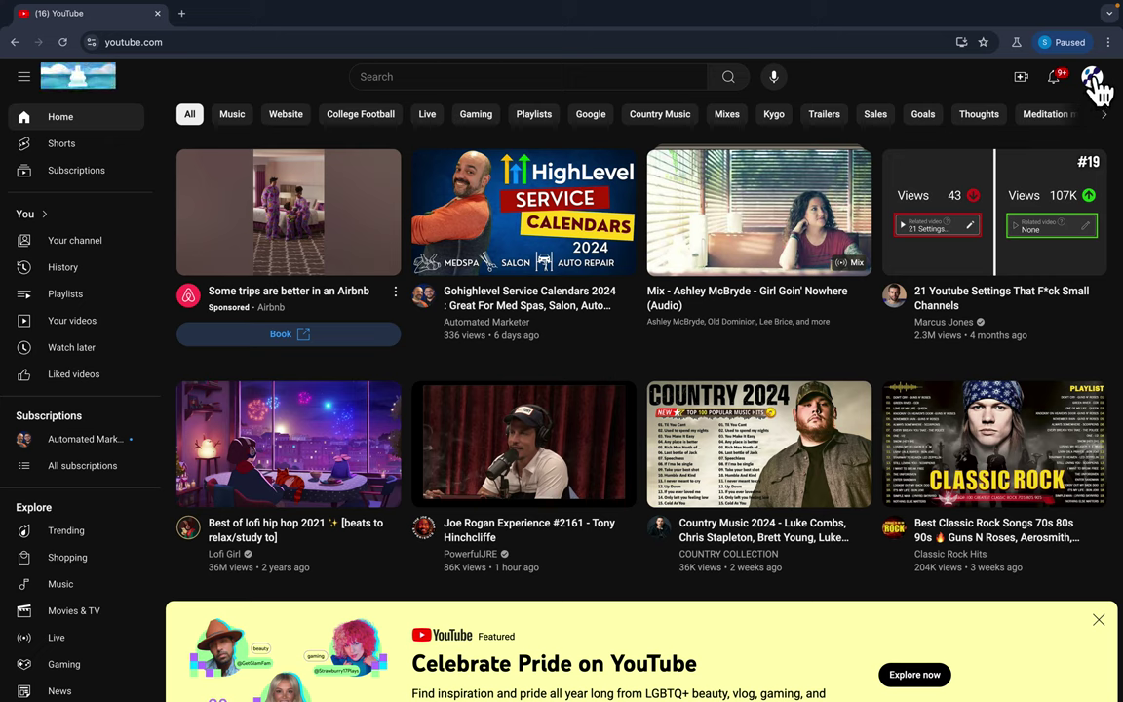
# Open YouTube Studio's Channel dashboard from the account avatar menu.
pyautogui.click(1025, 86)
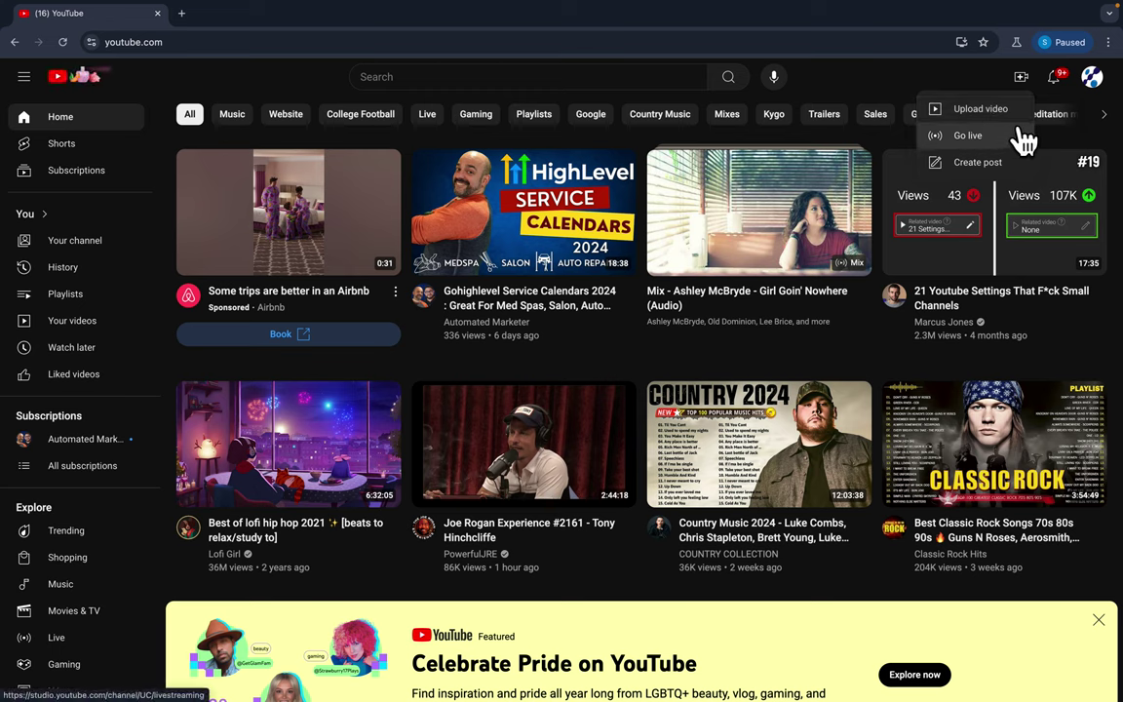
pyautogui.click(1093, 84)
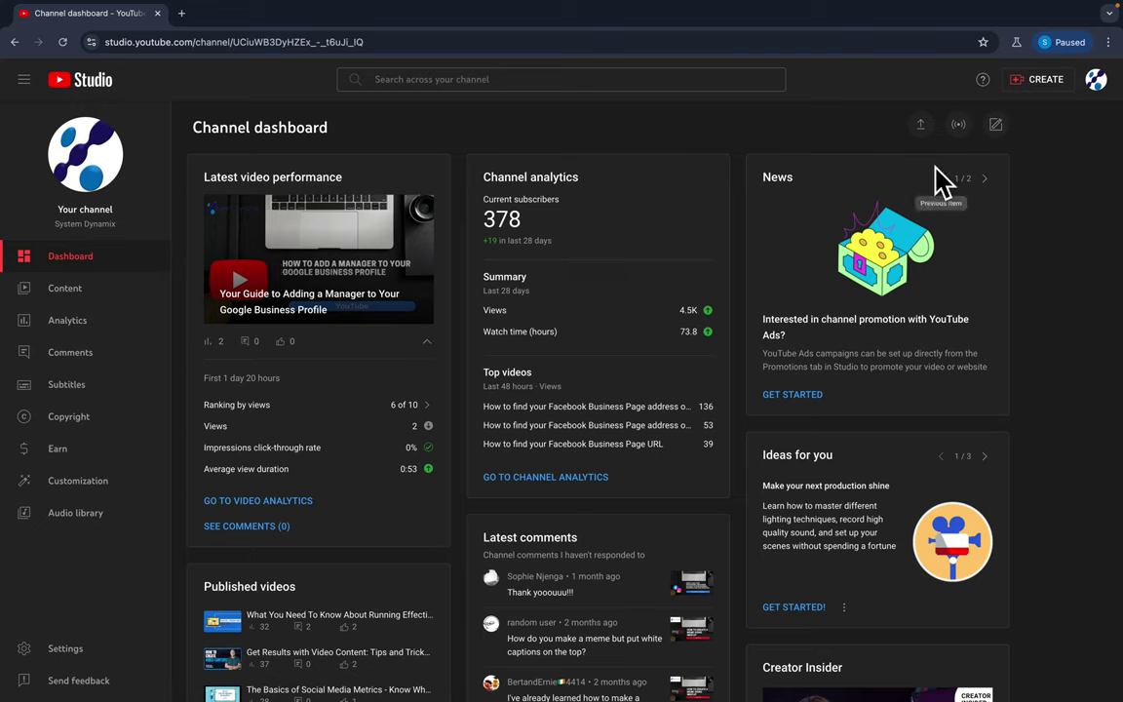
# Start a video upload, browse to Desktop > Screenshots & Videos, and bring up the 1.58.34 PM screenshot's options.
pyautogui.click(1030, 94)
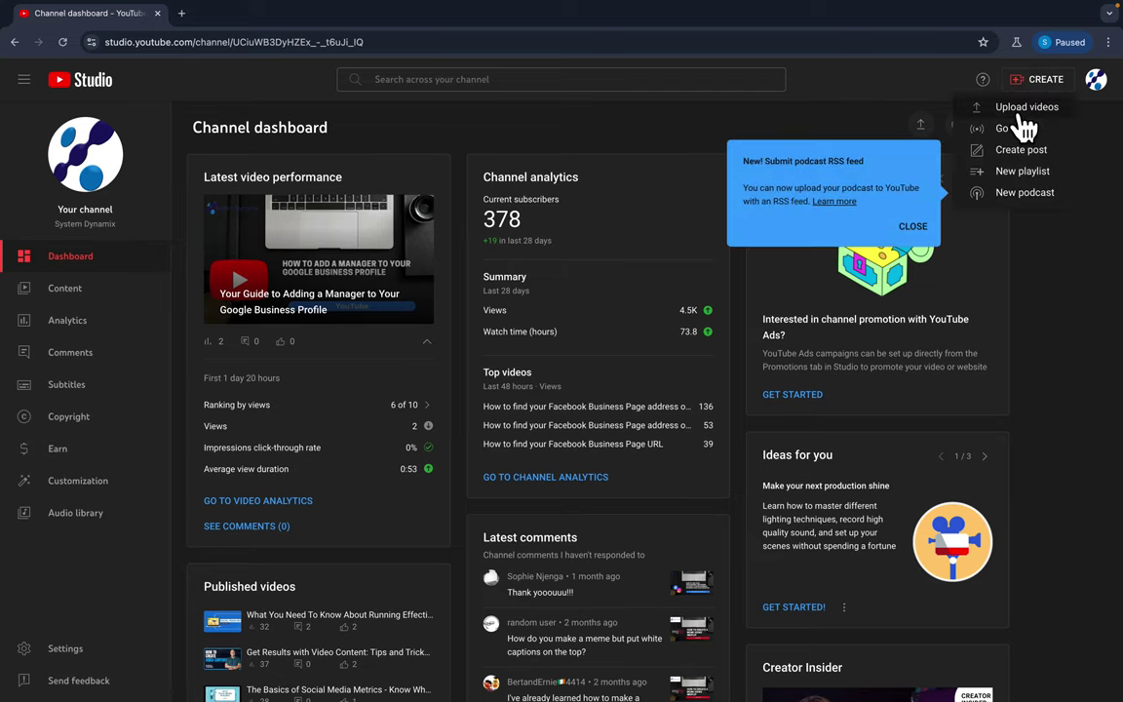
pyautogui.click(1019, 109)
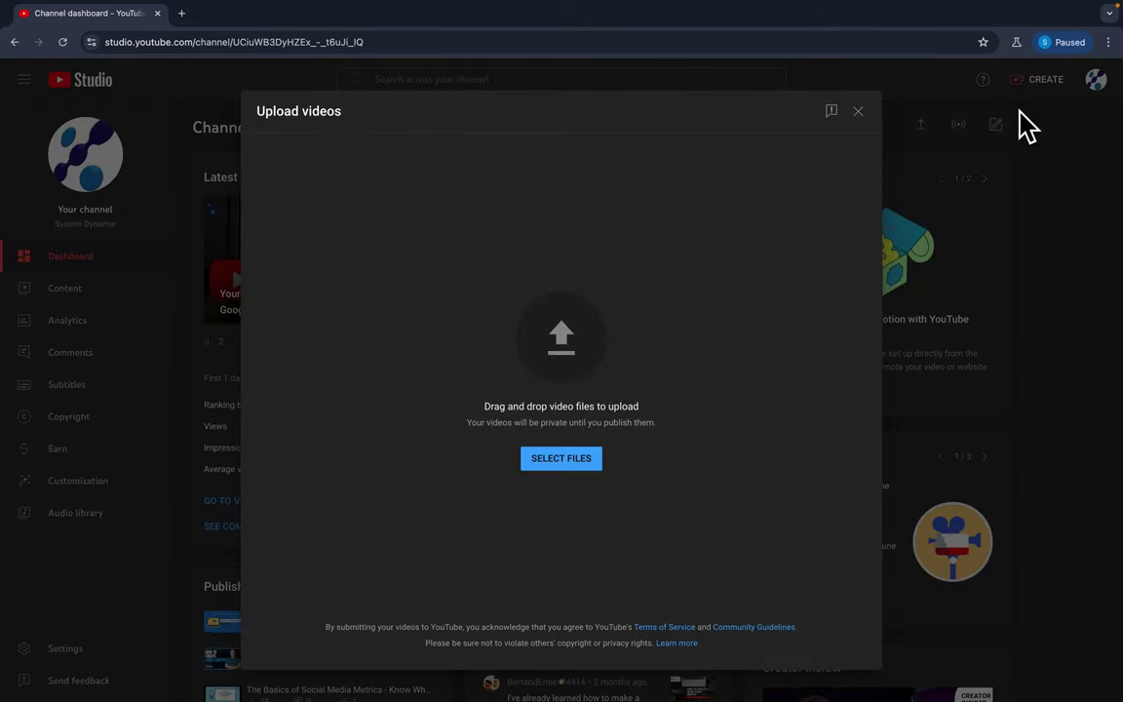
pyautogui.click(564, 460)
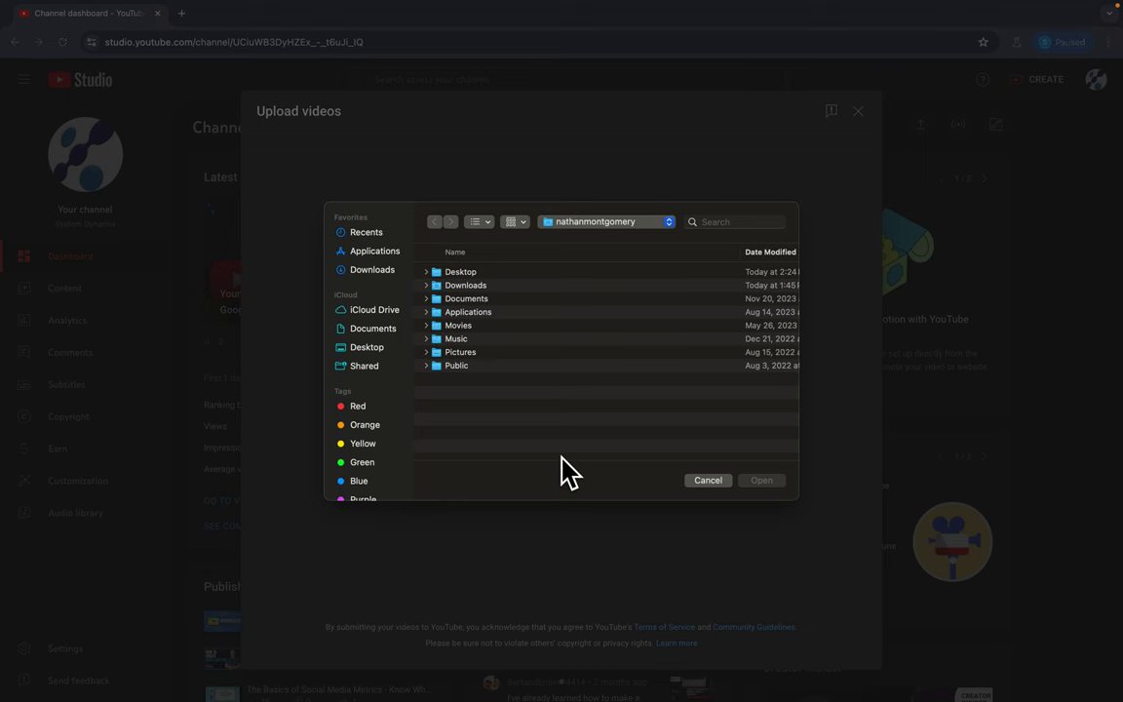
pyautogui.doubleClick(472, 271)
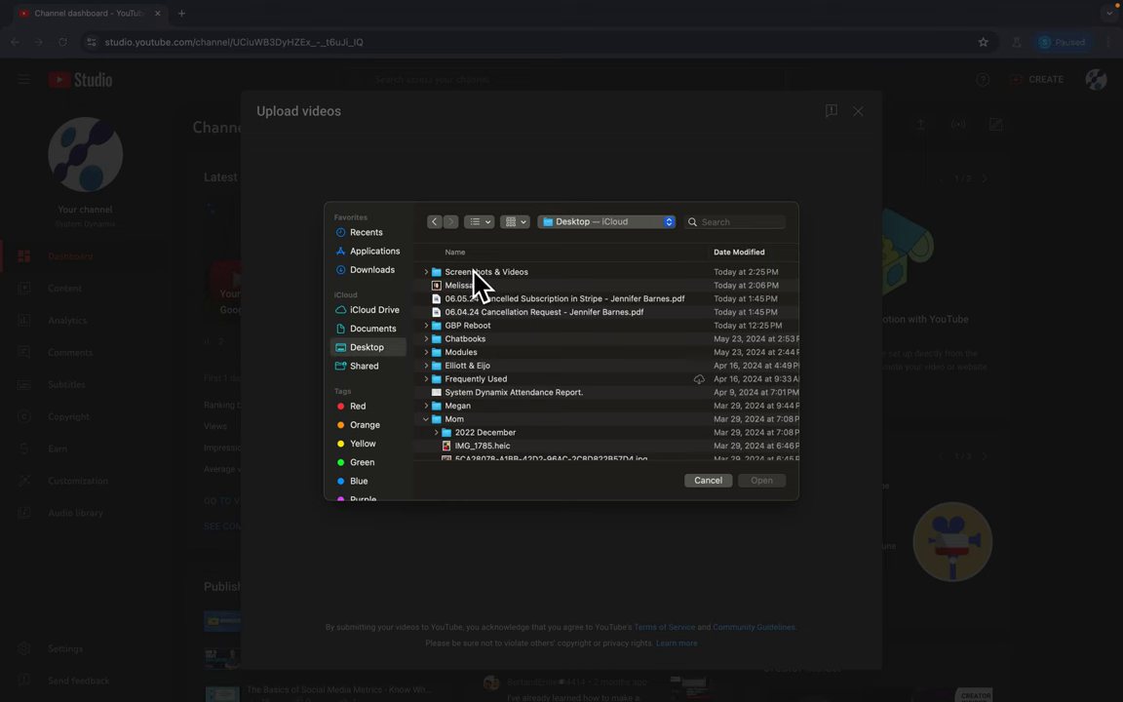
pyautogui.doubleClick(472, 272)
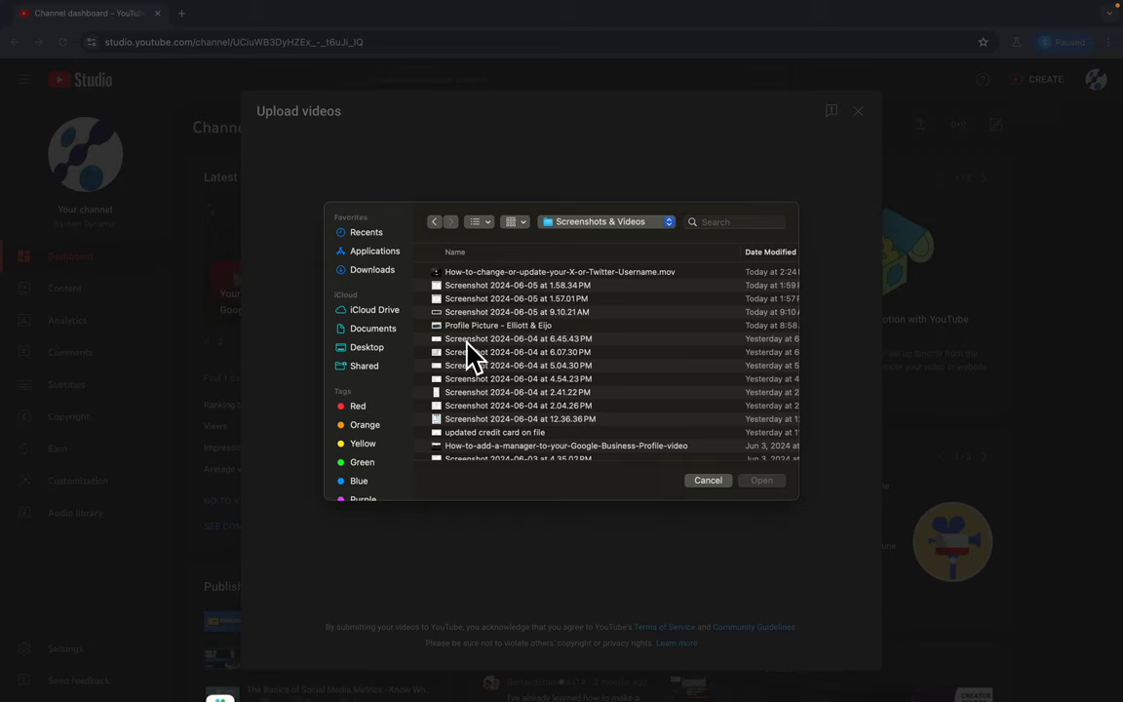
pyautogui.click(515, 287)
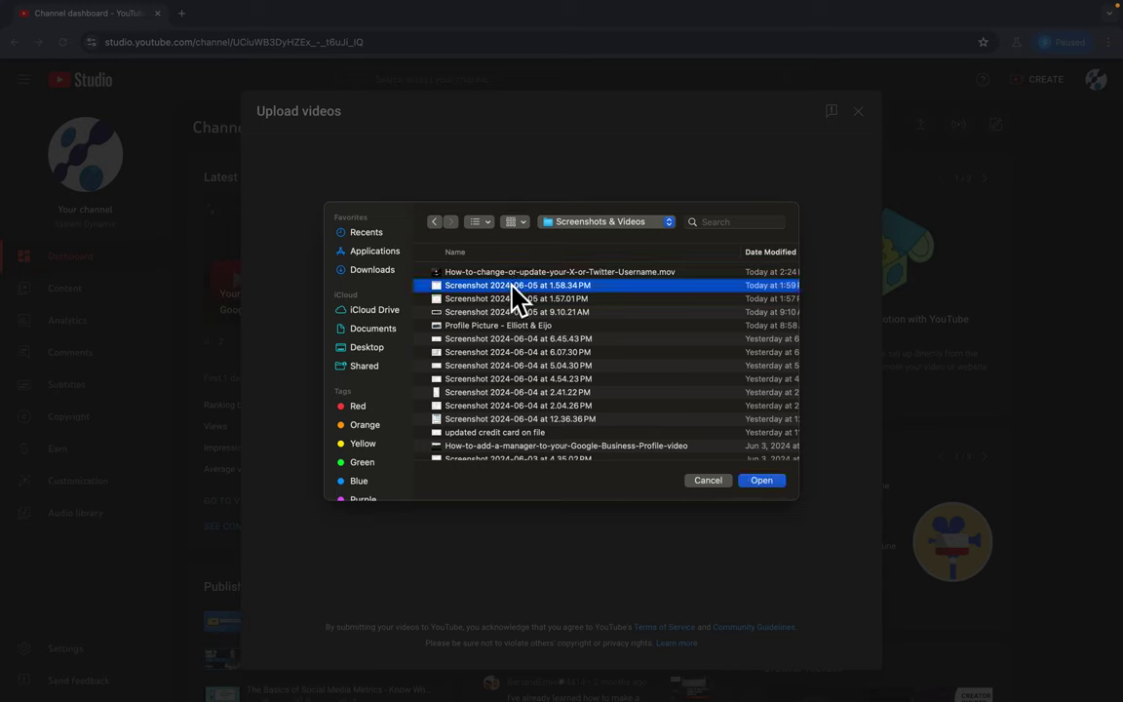
pyautogui.rightClick(471, 293)
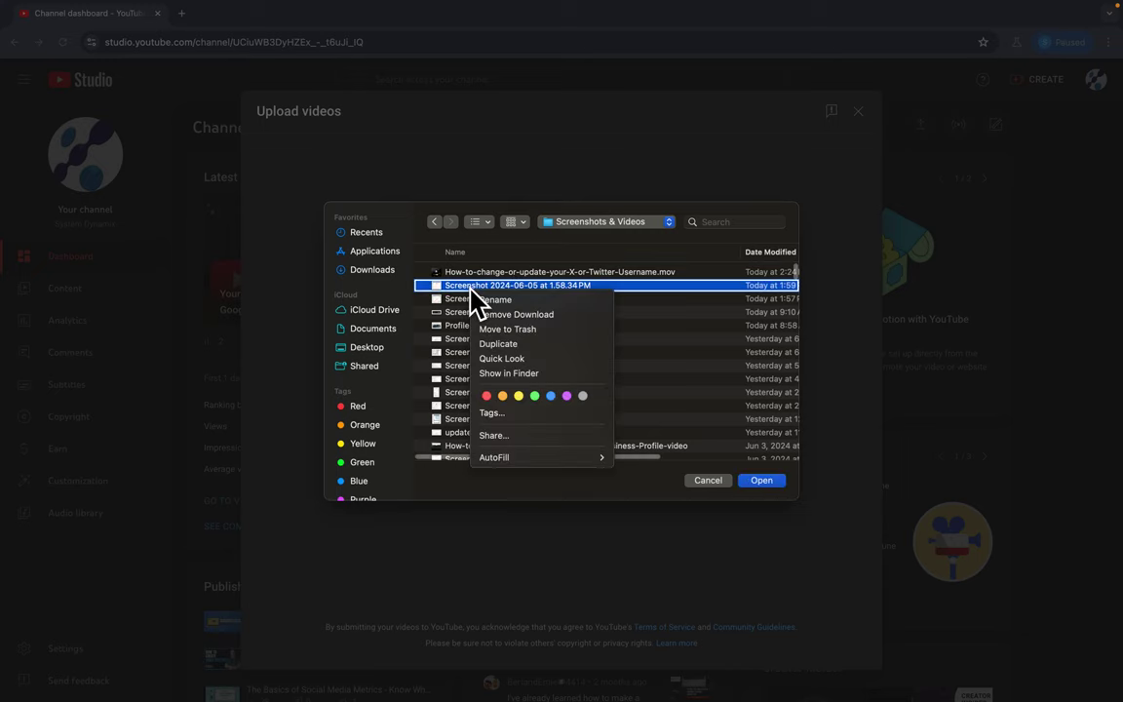
# Rename the 1.58.34 PM screenshot to How_to_change_your_password_on_your_google_accunt.
pyautogui.click(486, 304)
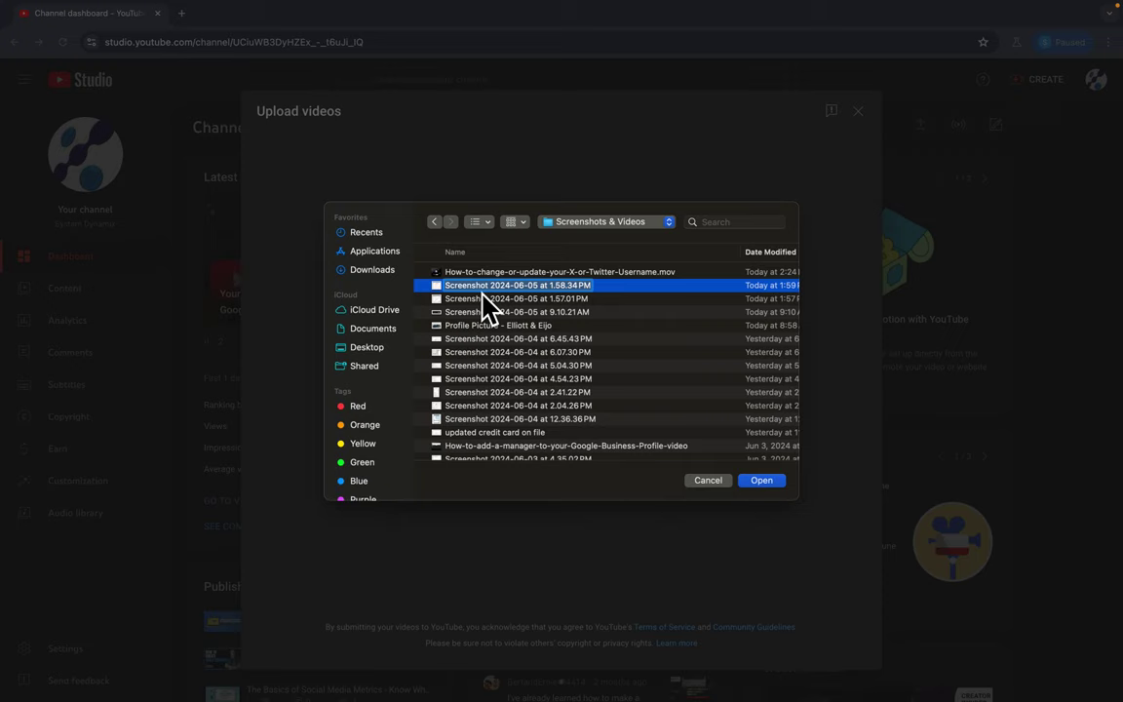
pyautogui.write('How')
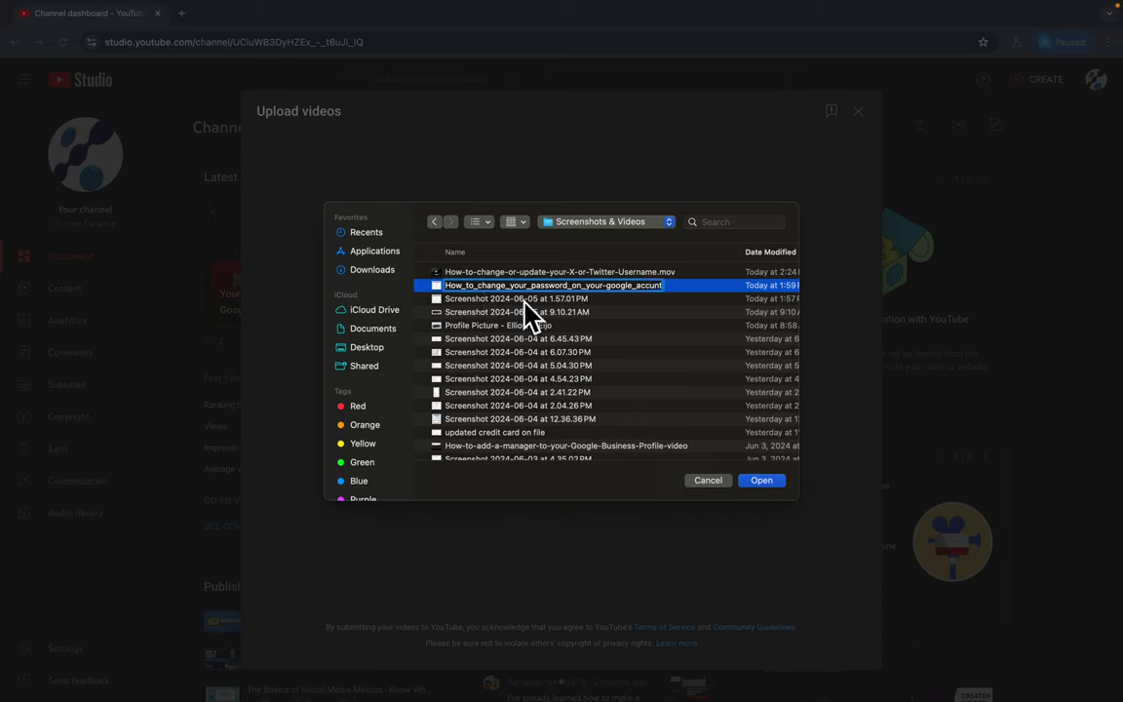
pyautogui.click(666, 312)
# Choose How-to-change-or-update-your-X-or-Twitter-Username.mov for upload.
pyautogui.click(634, 286)
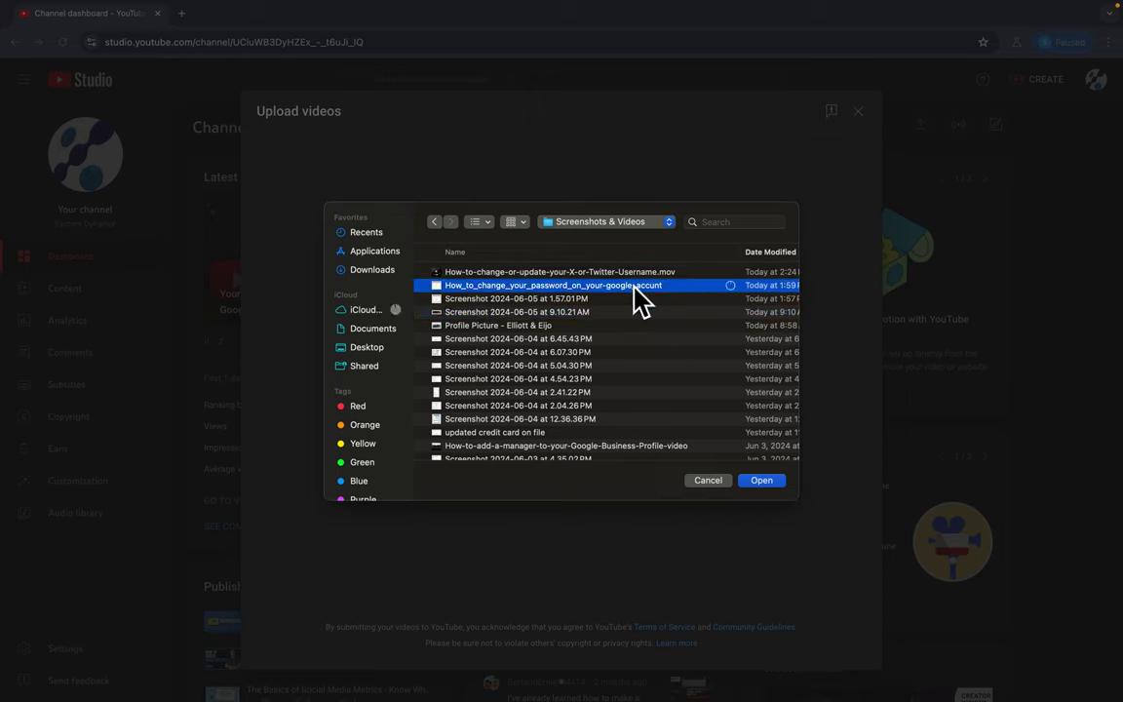
pyautogui.press('Up')
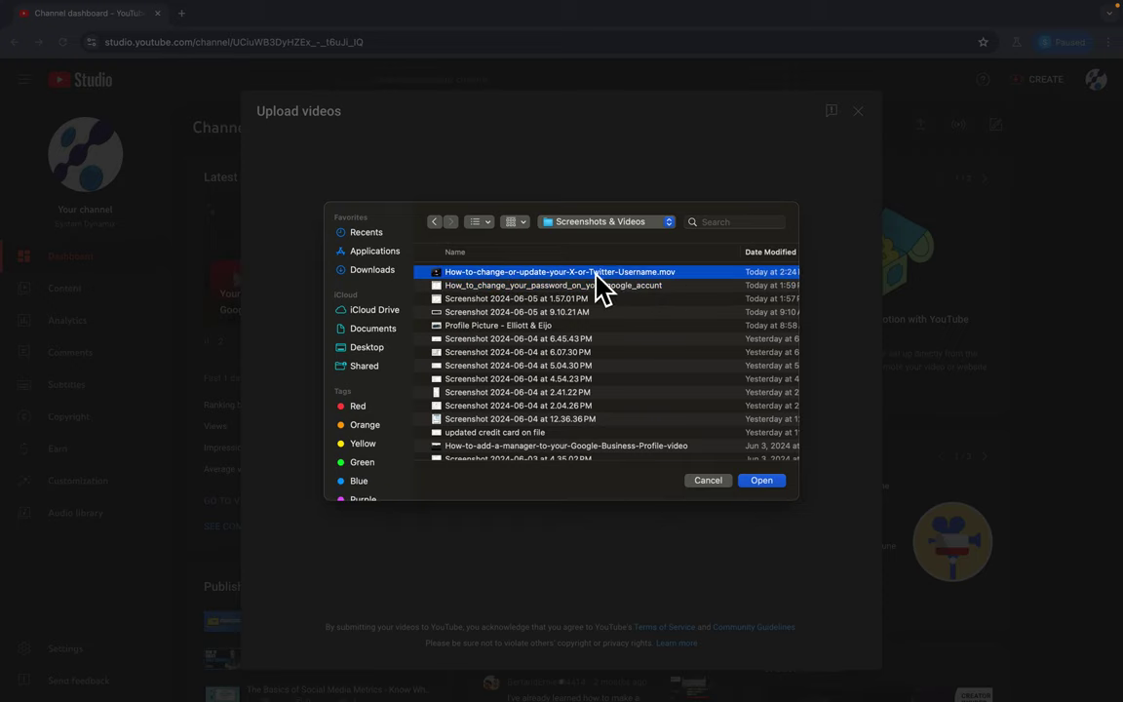
pyautogui.doubleClick(643, 273)
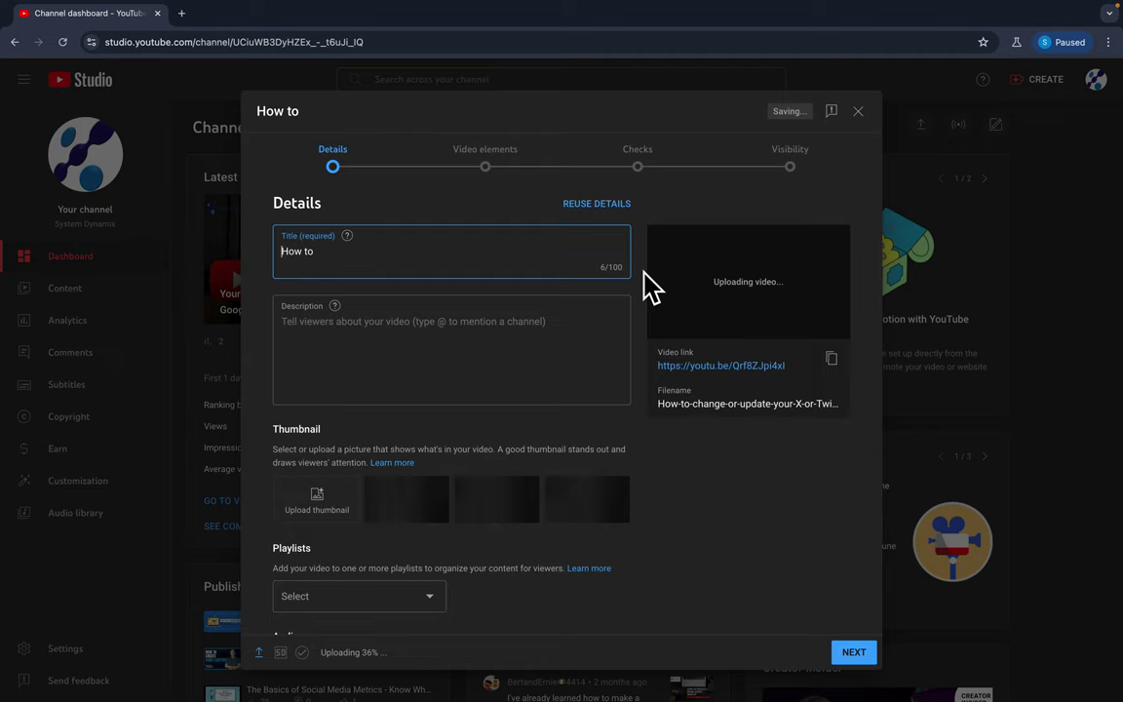
# Complete the title as 'How to change or update your username on X (formerly Twitter)', fixing typos.
pyautogui.click(351, 255)
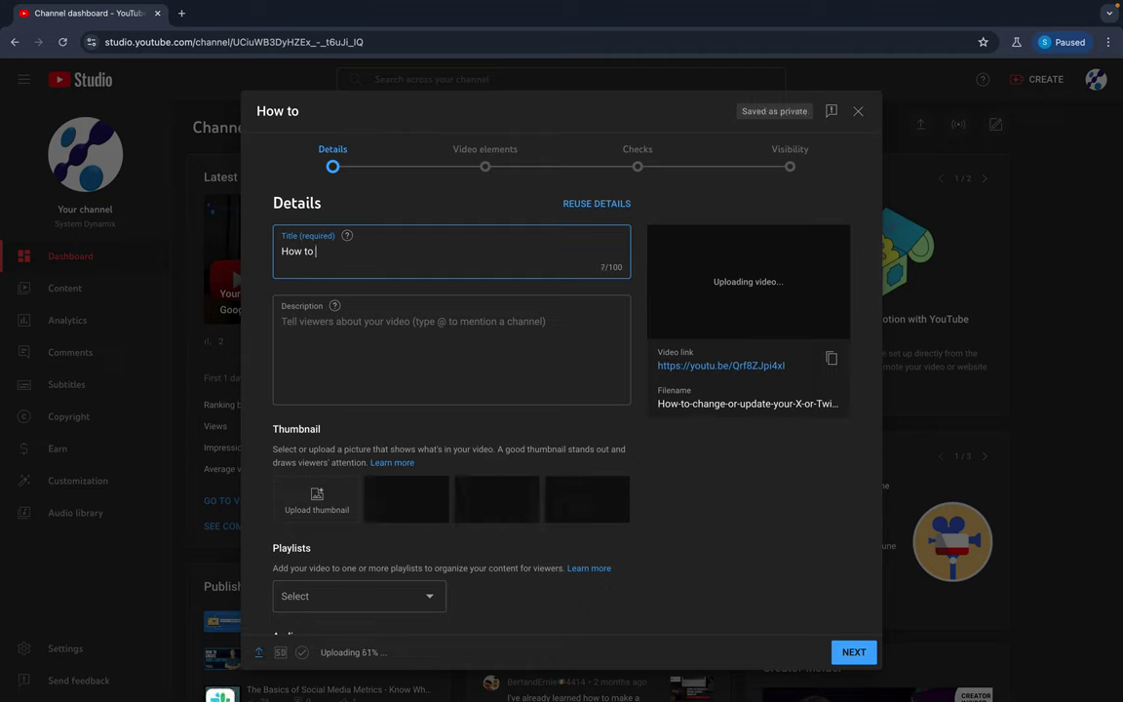
pyautogui.write('c')
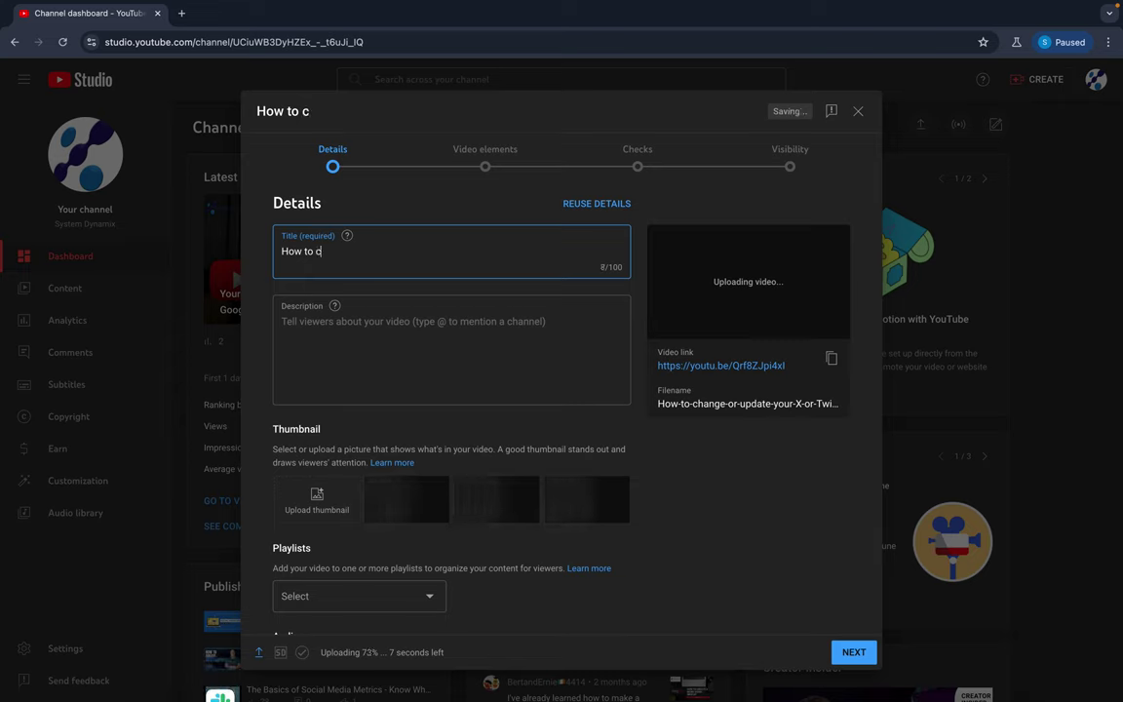
pyautogui.write('hange or update y')
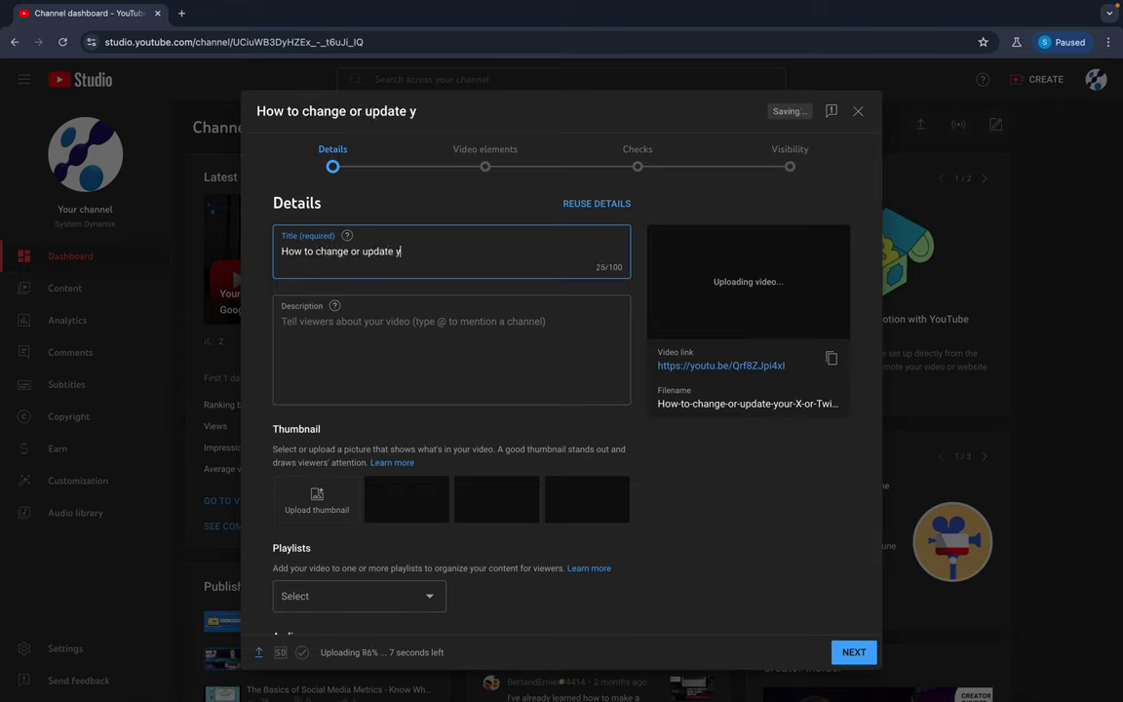
pyautogui.write('our usernaem o')
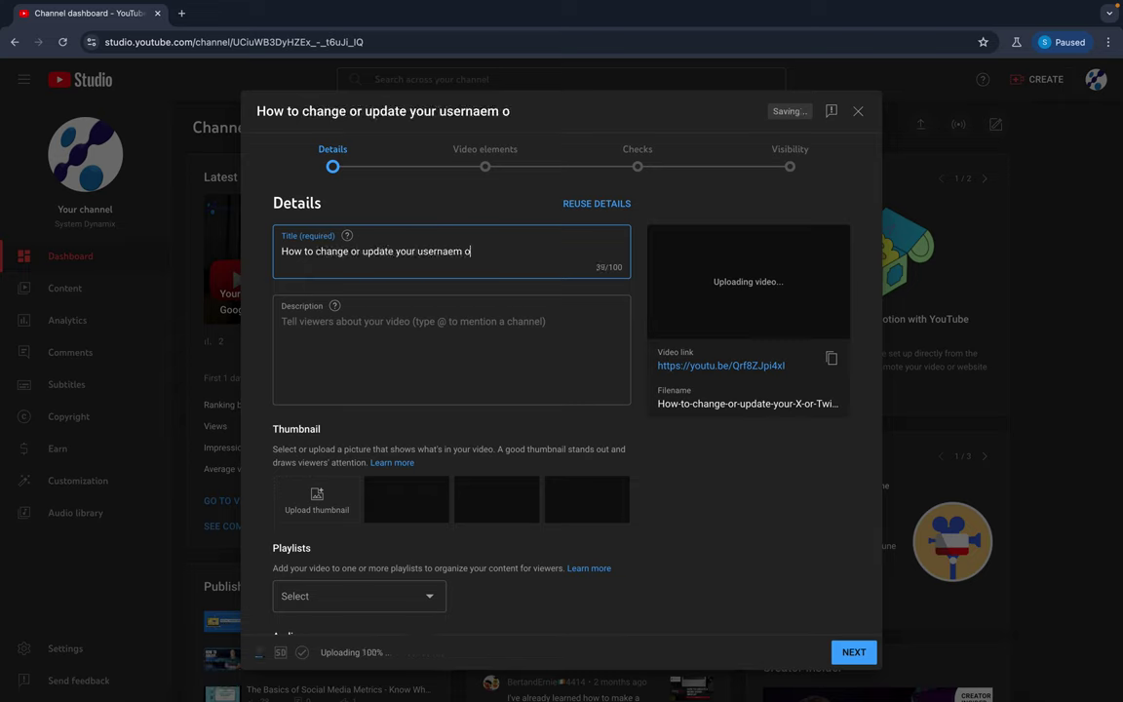
pyautogui.press('BackSpace')
pyautogui.press('BackSpace')
pyautogui.press('BackSpace')
pyautogui.press('BackSpace')
pyautogui.write('me')
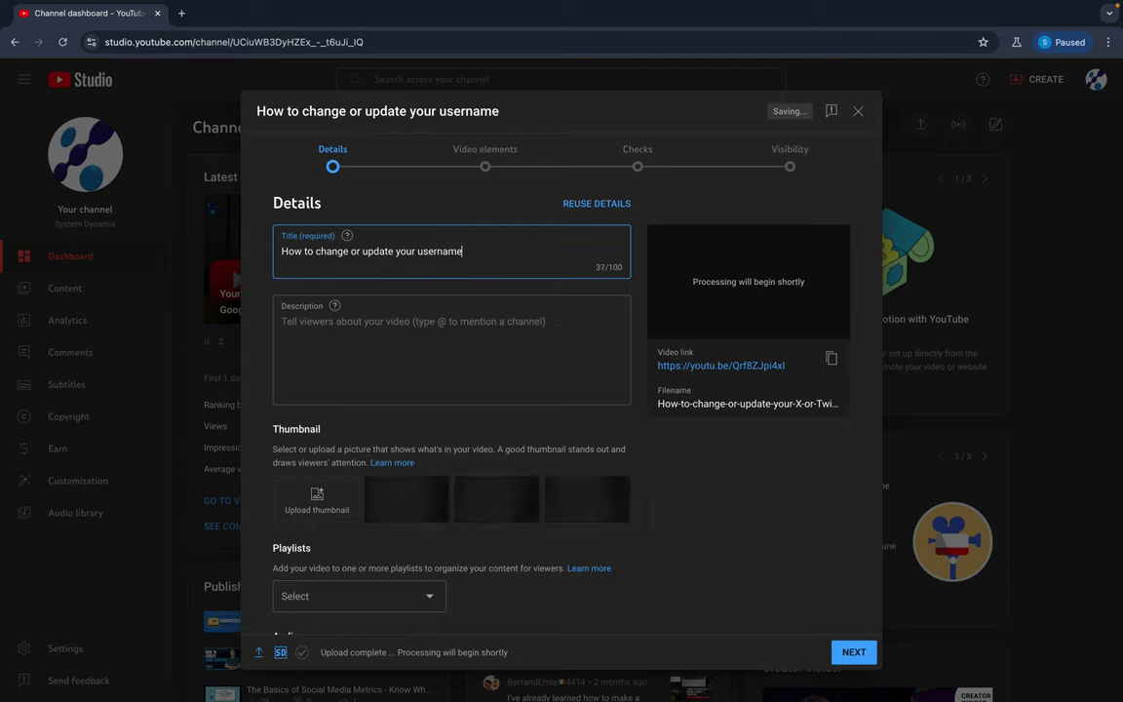
pyautogui.write(' on X')
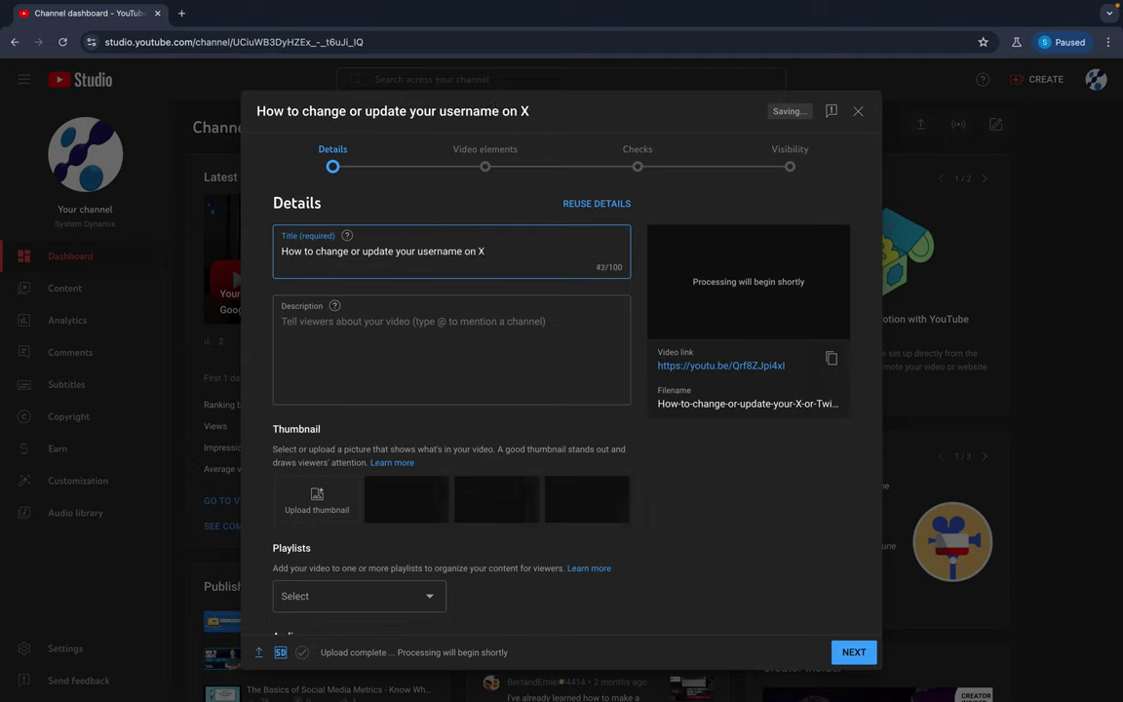
pyautogui.write('o')
pyautogui.write('whi')
pyautogui.press('BackSpace')
pyautogui.press('BackSpace')
pyautogui.press('BackSpace')
pyautogui.press('BackSpace')
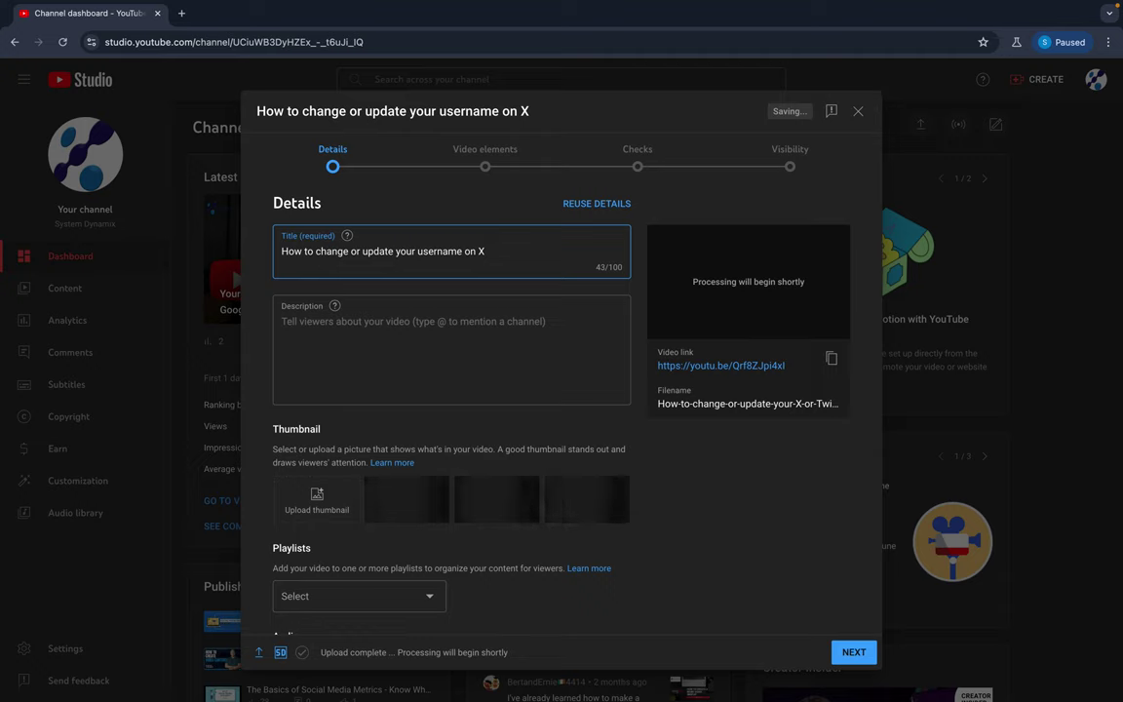
pyautogui.write('(form')
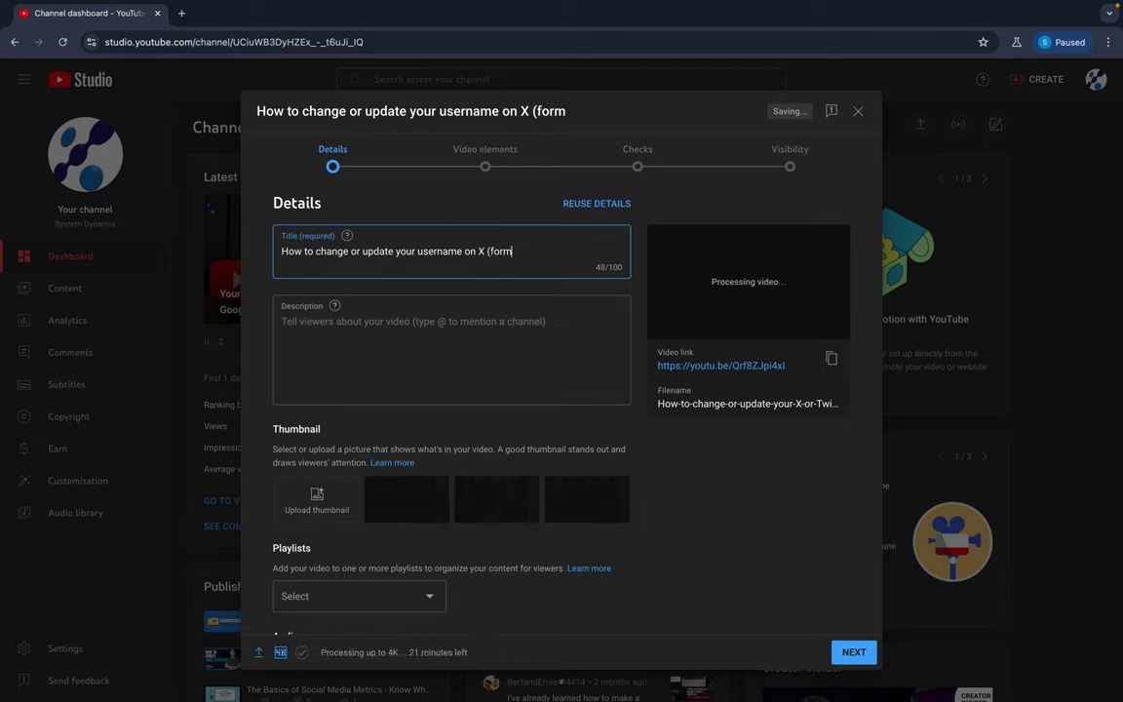
pyautogui.write('erly Twitter')
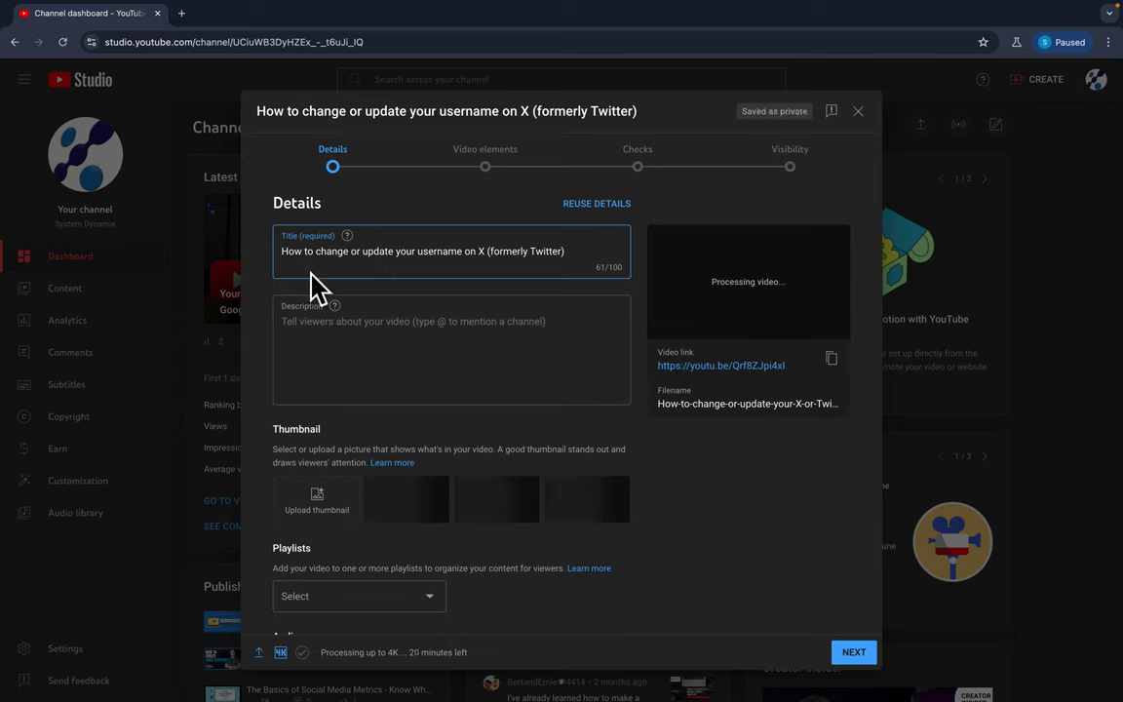
# Write the description 'In this video I will show you how to update or change your username or handle X (formerly Twitter)' plus blank lines.
pyautogui.click(326, 337)
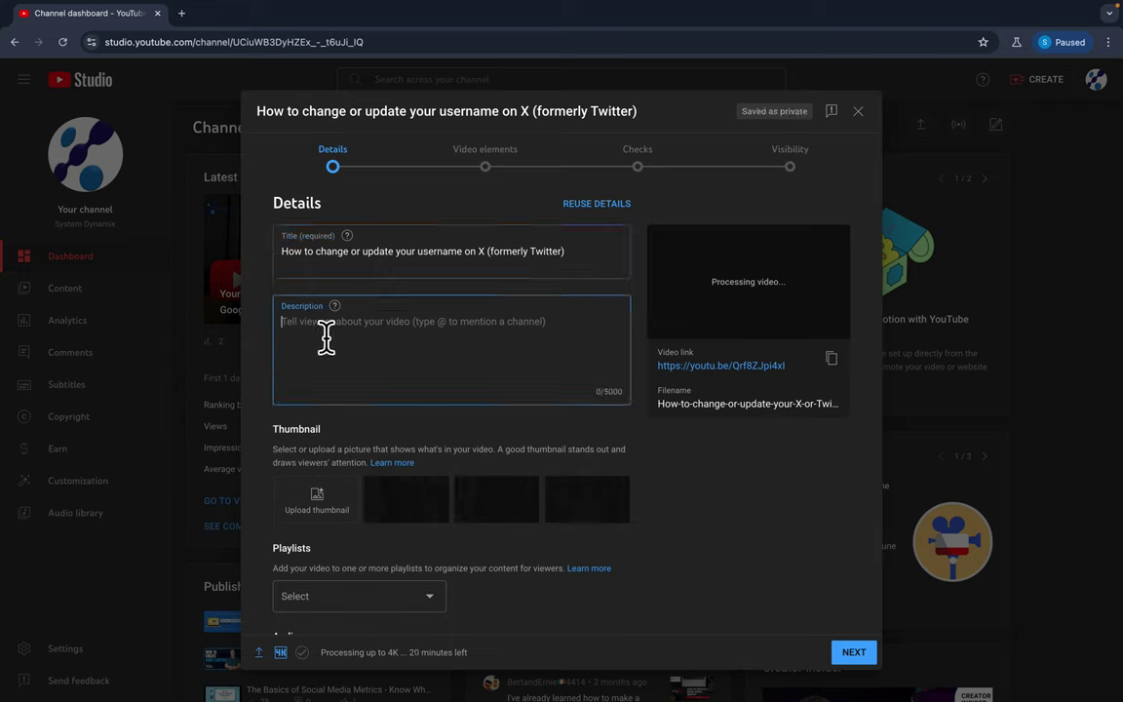
pyautogui.write('In this ')
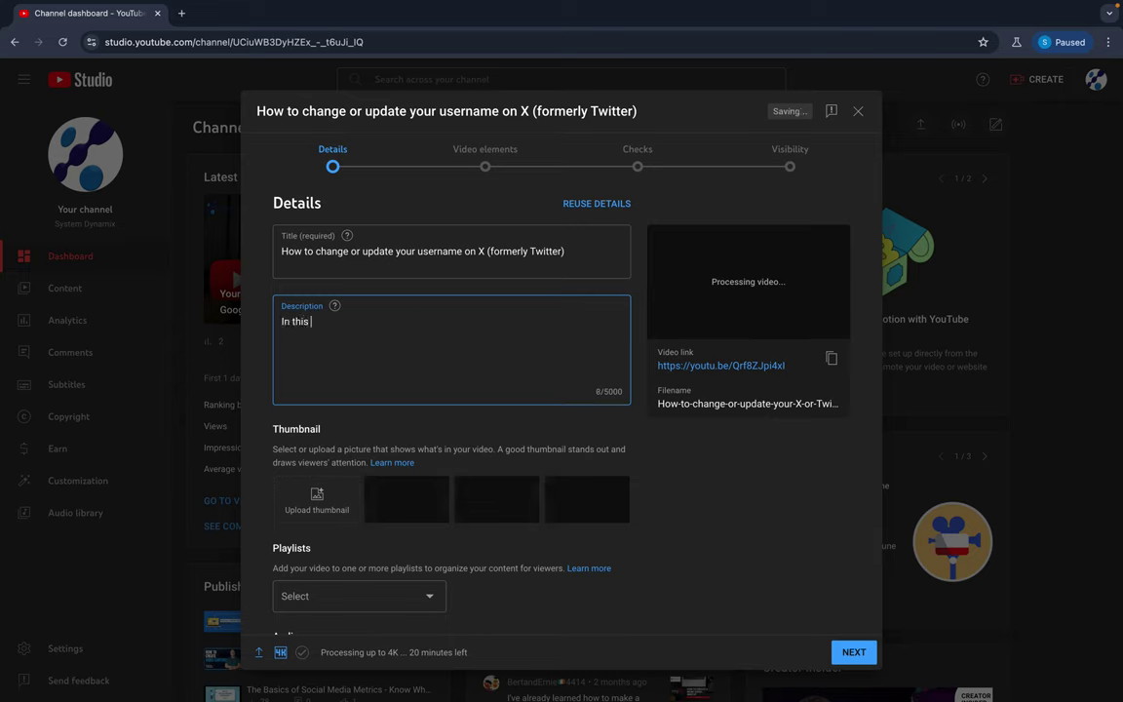
pyautogui.write('video I will show y')
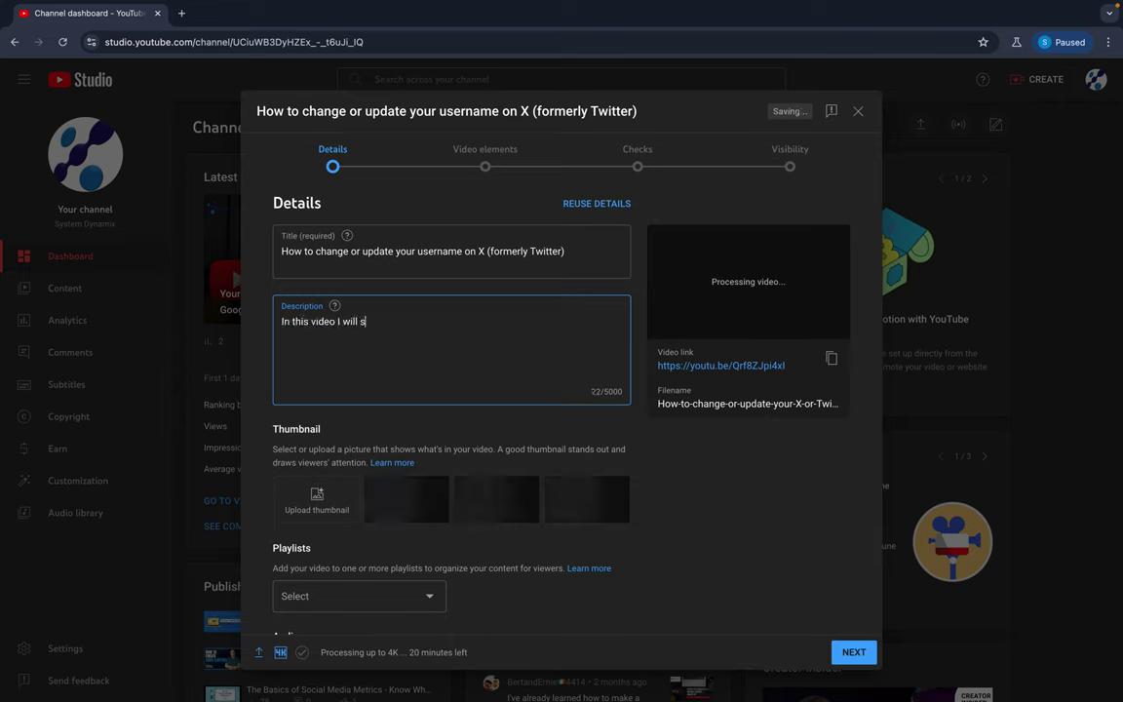
pyautogui.press('BackSpace')
pyautogui.press('BackSpace')
pyautogui.press('BackSpace')
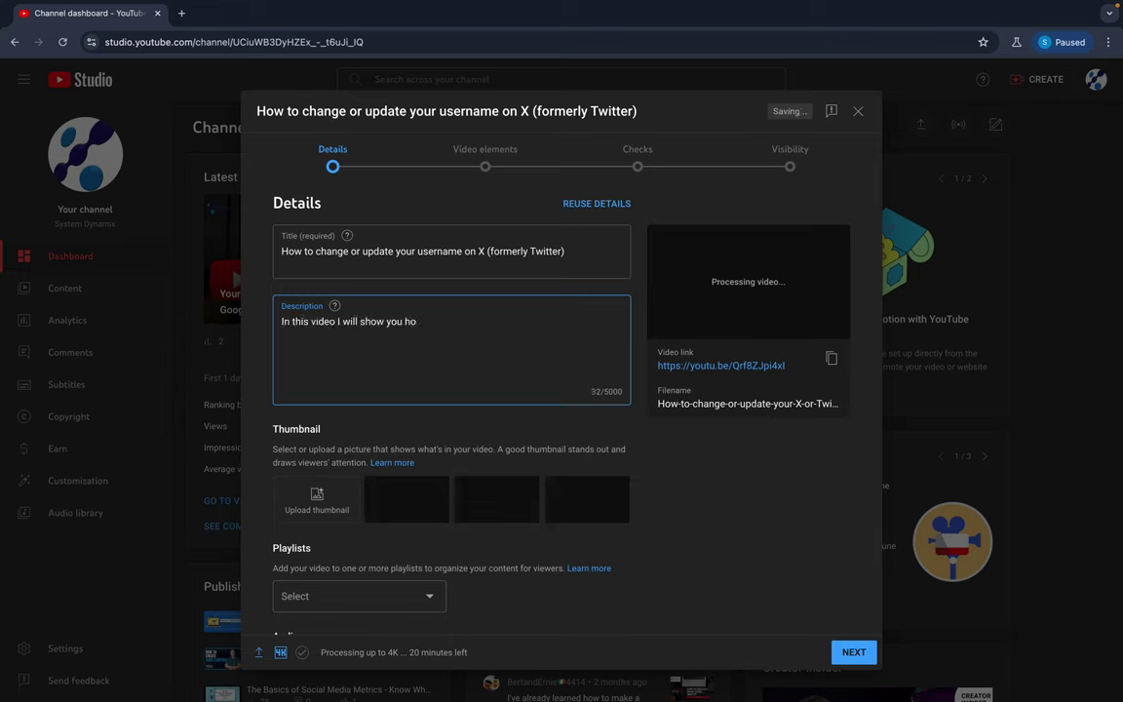
pyautogui.write('w to update y')
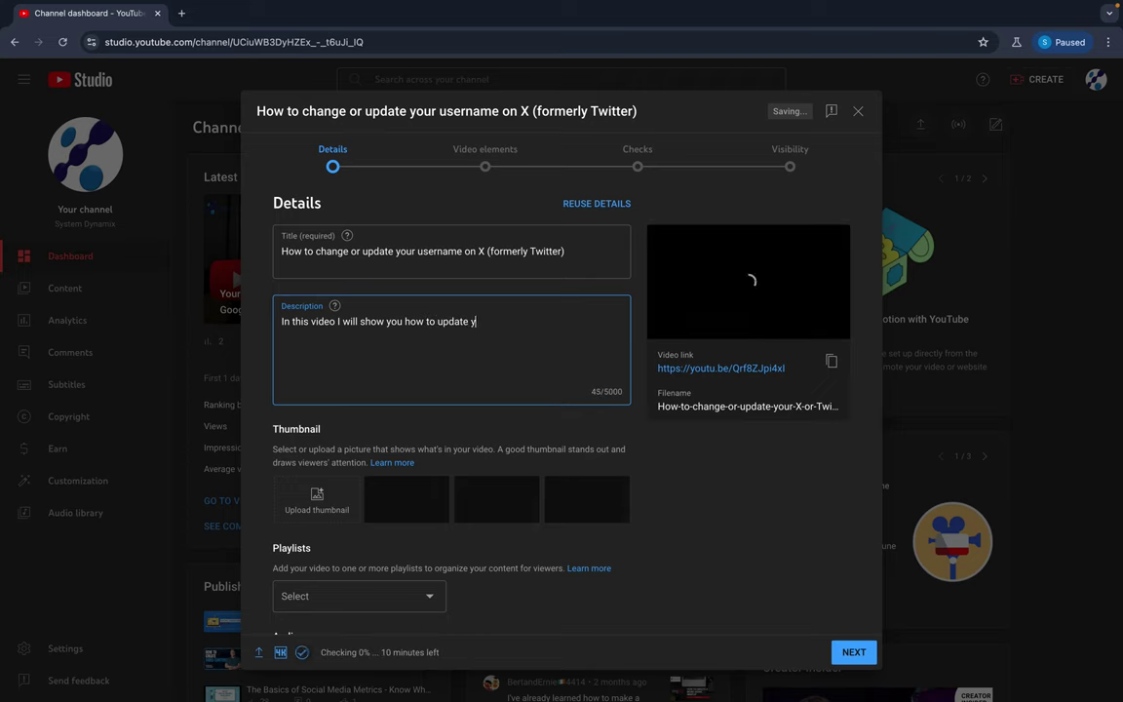
pyautogui.press('BackSpace')
pyautogui.write('or change yo')
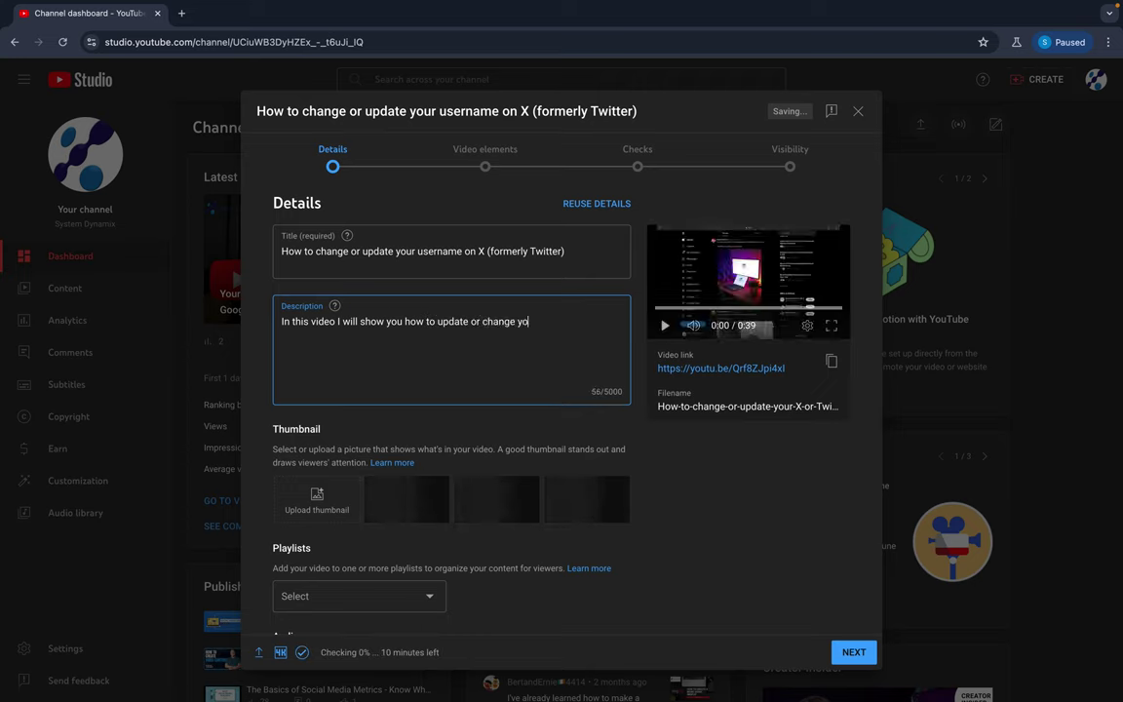
pyautogui.write('ur usern')
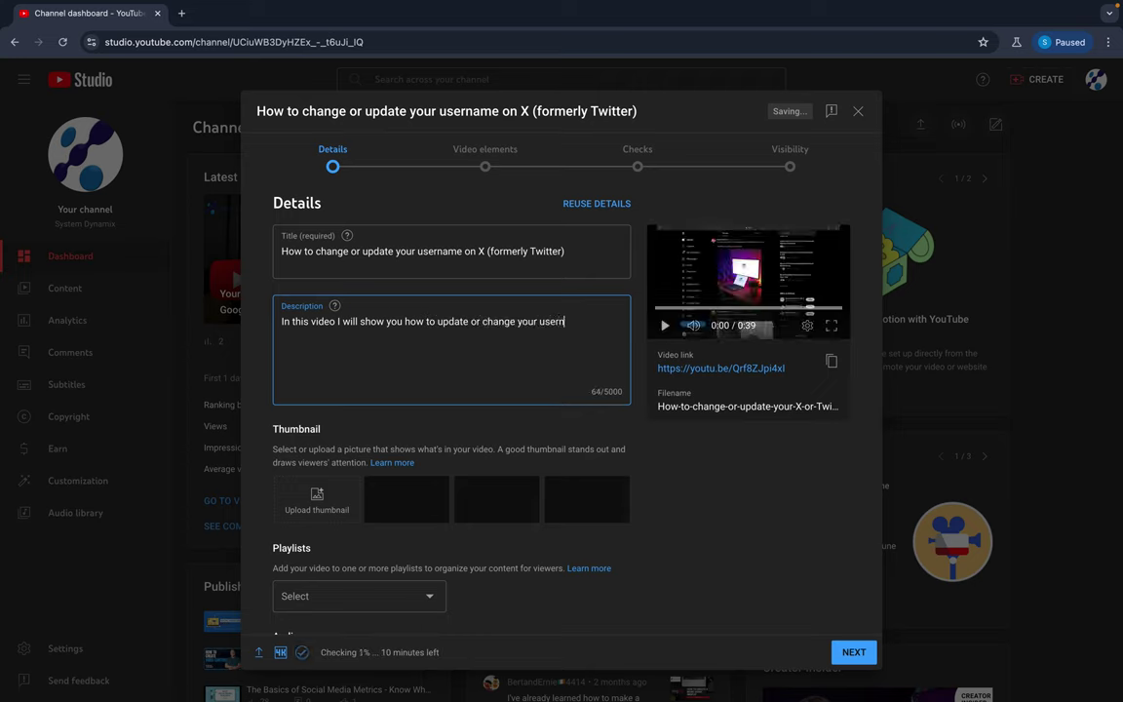
pyautogui.write('ame or')
pyautogui.press('BackSpace')
pyautogui.press('BackSpace')
pyautogui.write('handle on')
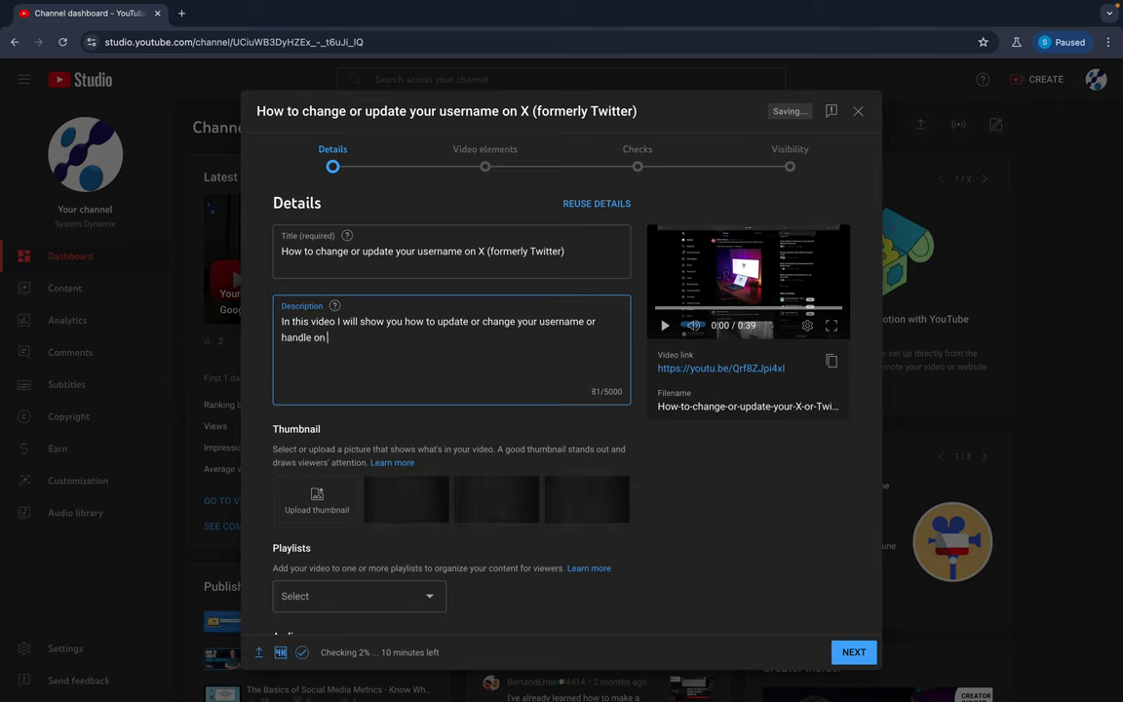
pyautogui.write('X (f')
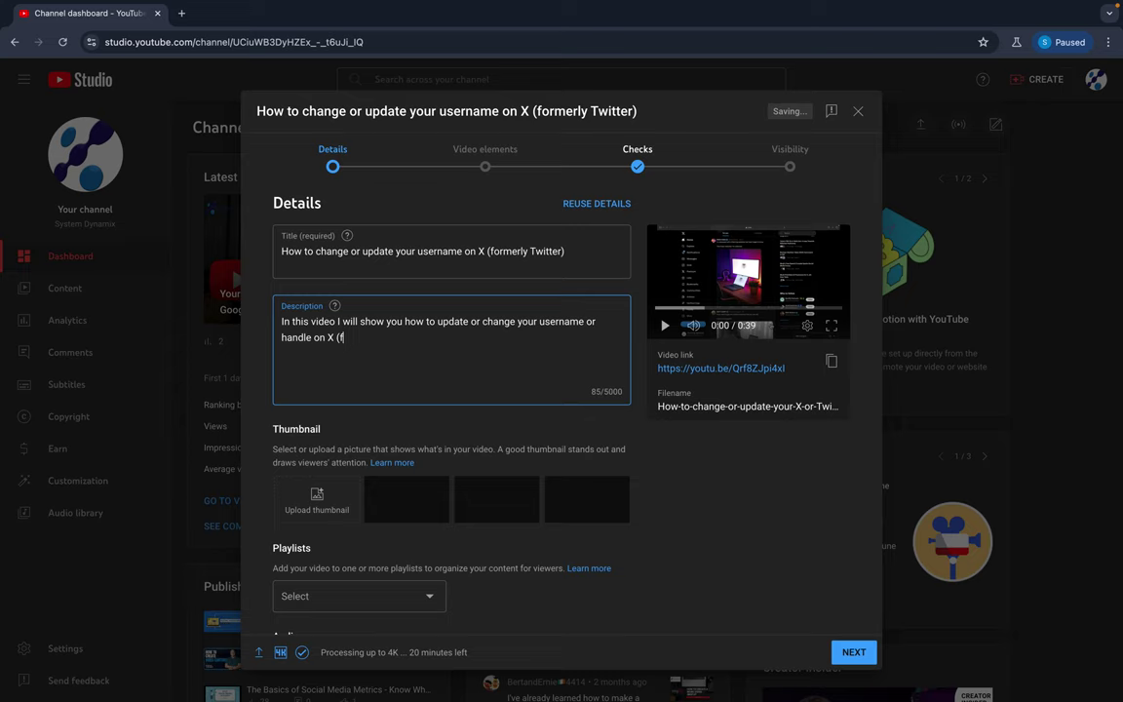
pyautogui.write('ormerly Twitter)')
pyautogui.press('Return')
pyautogui.press('Return')
pyautogui.press('Return')
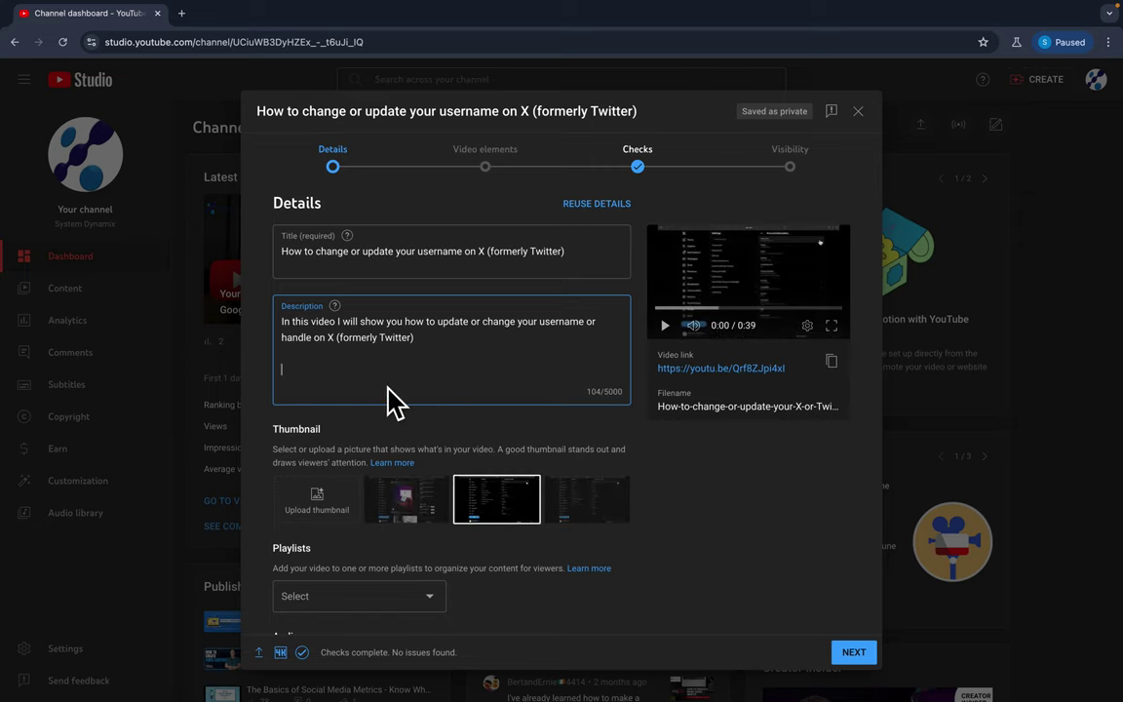
pyautogui.scroll(-1, 389, 400)
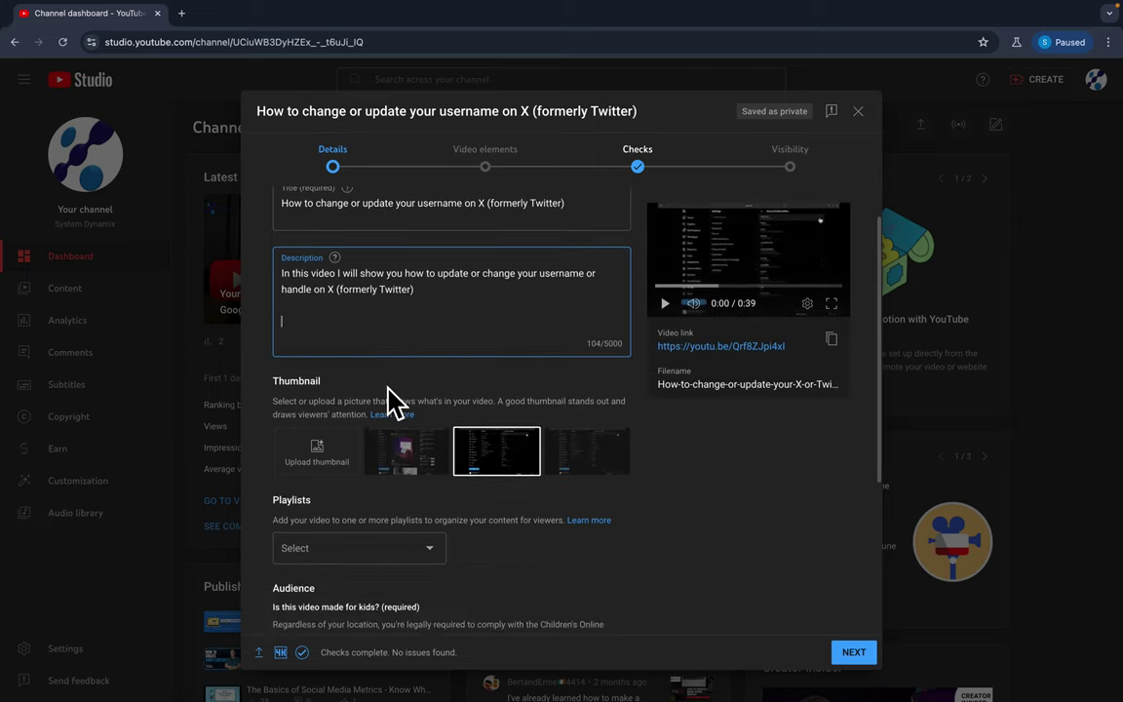
pyautogui.click(398, 453)
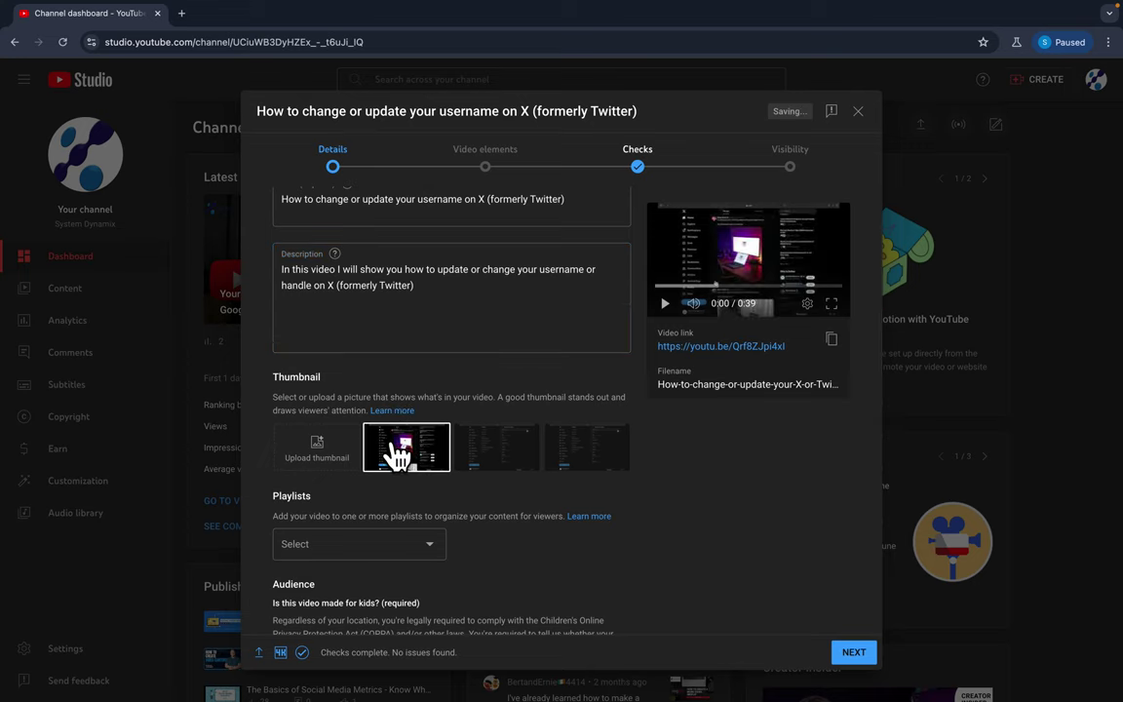
pyautogui.click(509, 458)
pyautogui.click(589, 463)
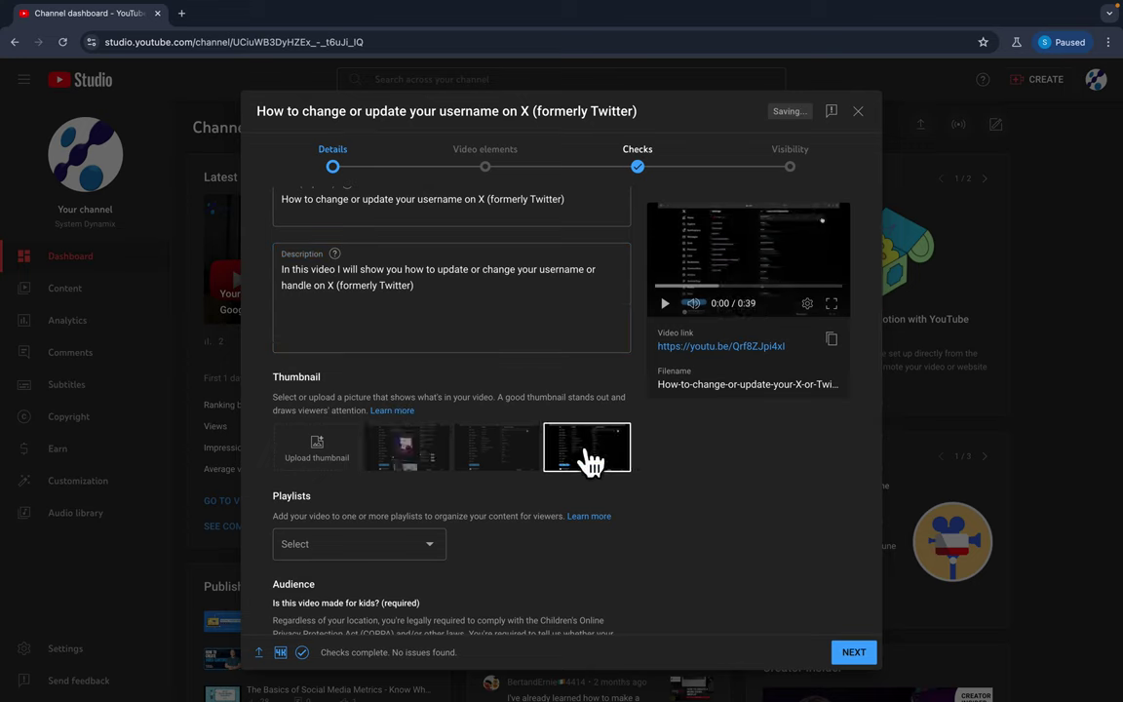
pyautogui.click(516, 458)
pyautogui.click(425, 458)
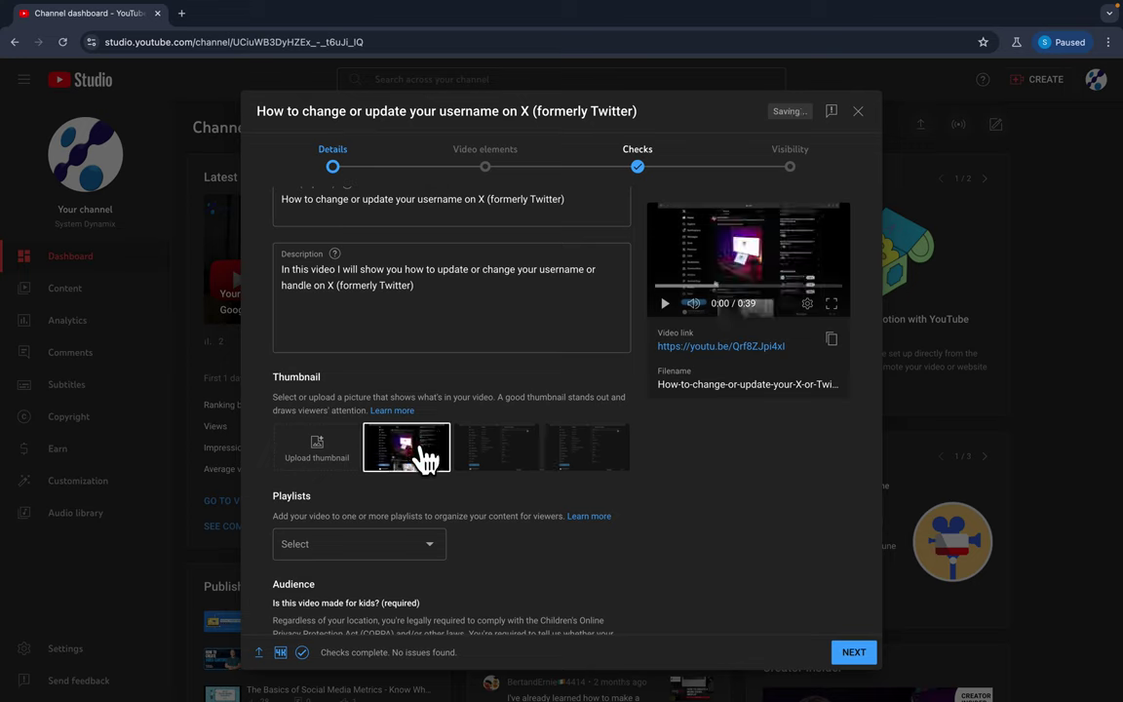
pyautogui.click(487, 458)
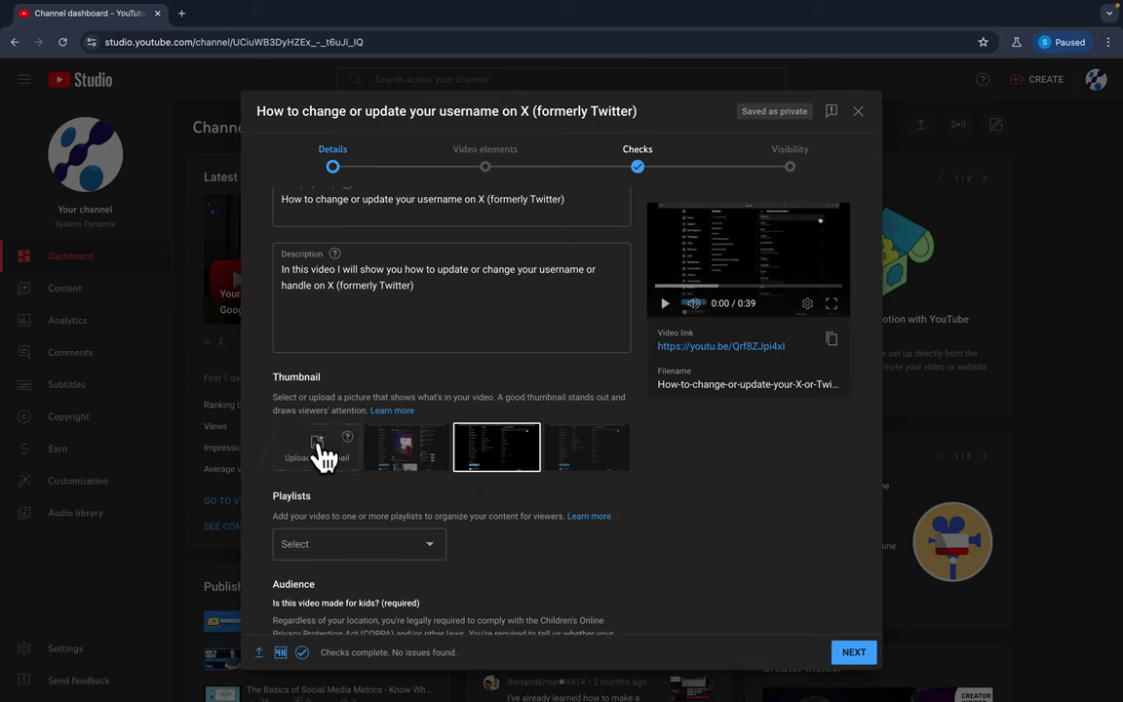
# Open canva.com in a new browser tab.
pyautogui.click(182, 13)
pyautogui.write('canva.')
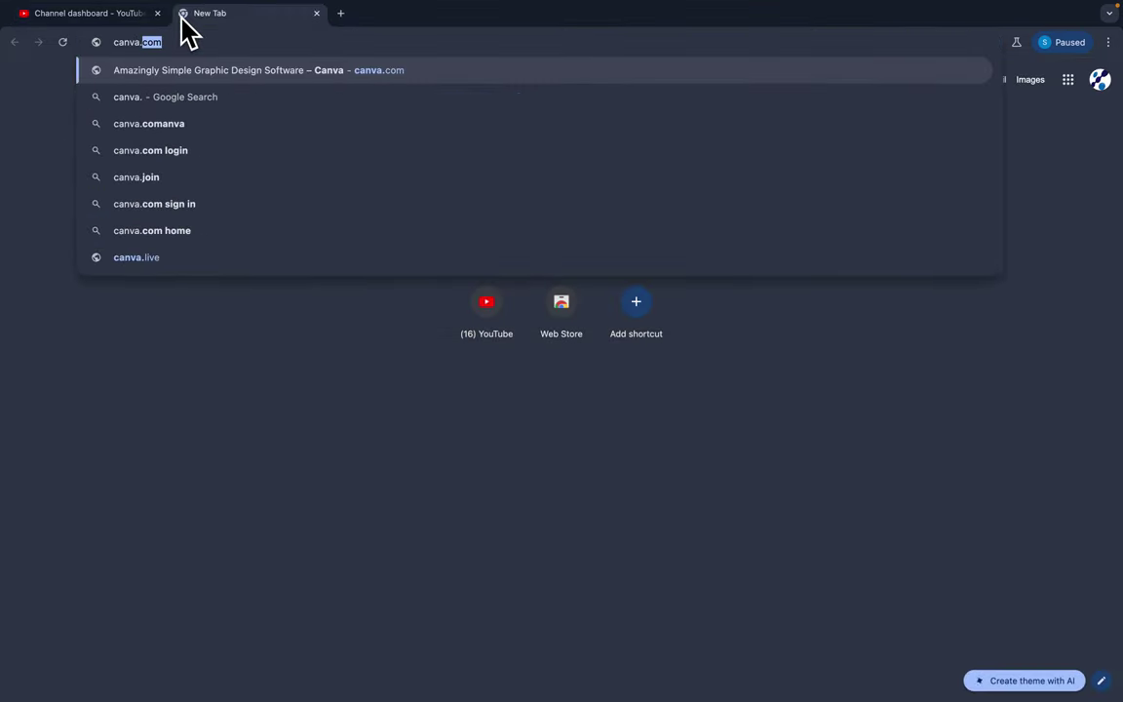
pyautogui.press('Return')
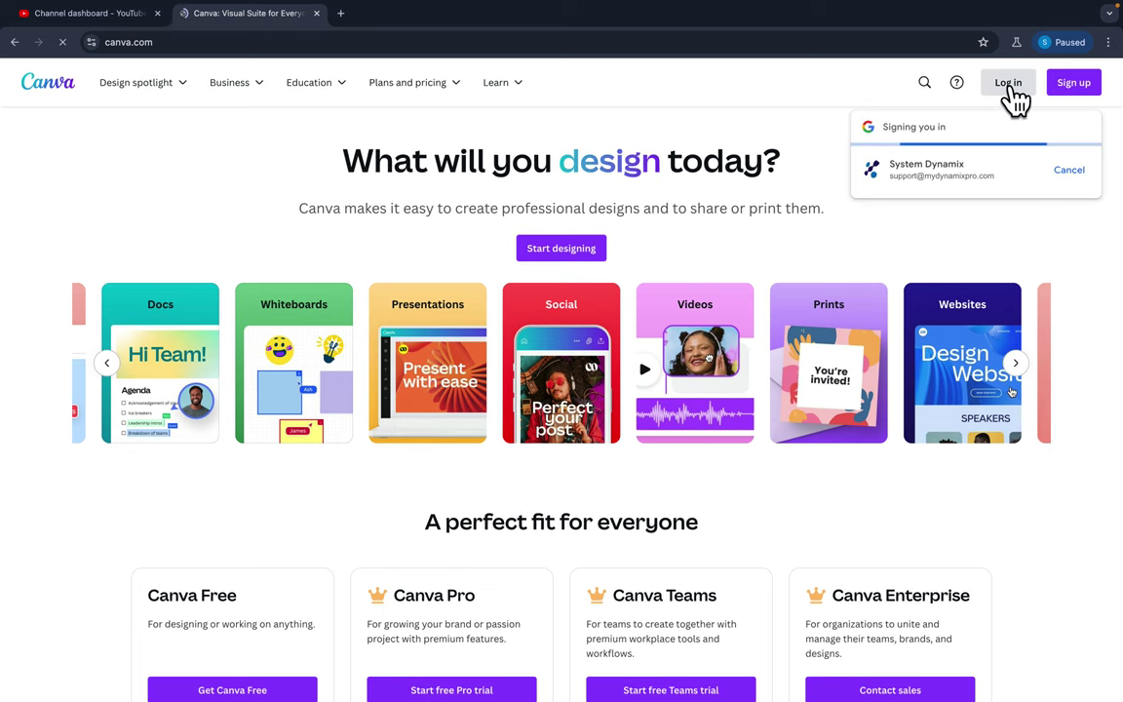
pyautogui.moveTo(405, 100)
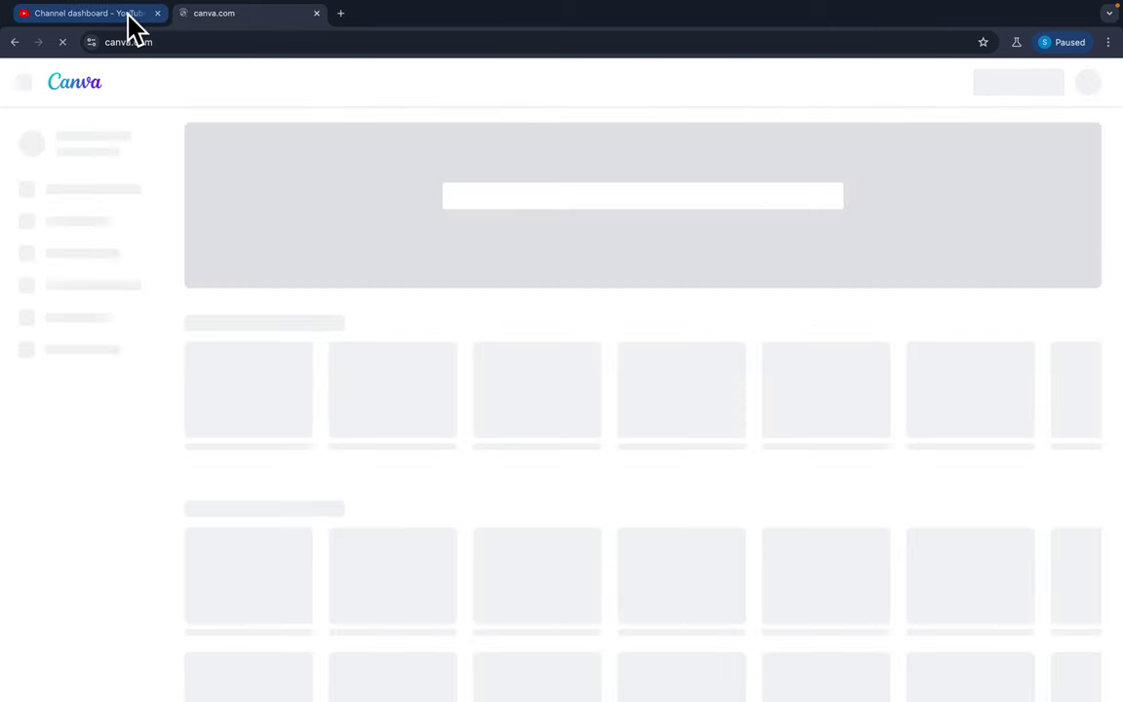
# Back in YouTube Studio, tick the Twitter playlist in the Playlists dropdown and confirm with Done.
pyautogui.click(134, 24)
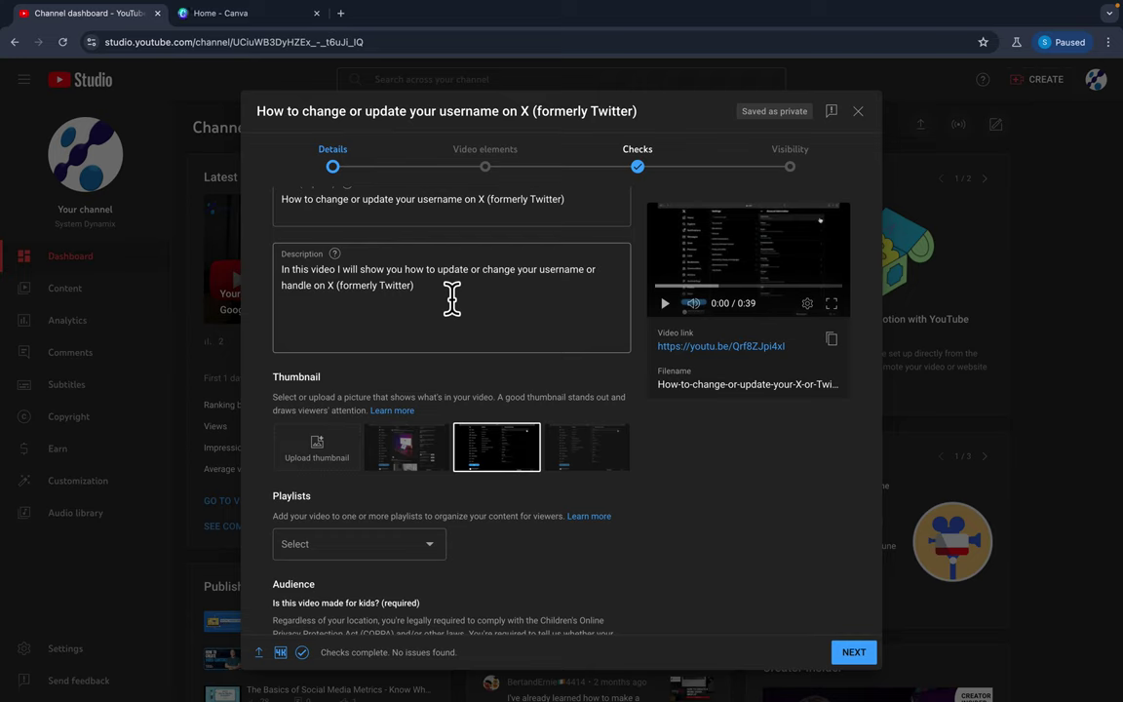
pyautogui.scroll(-5, 451, 299)
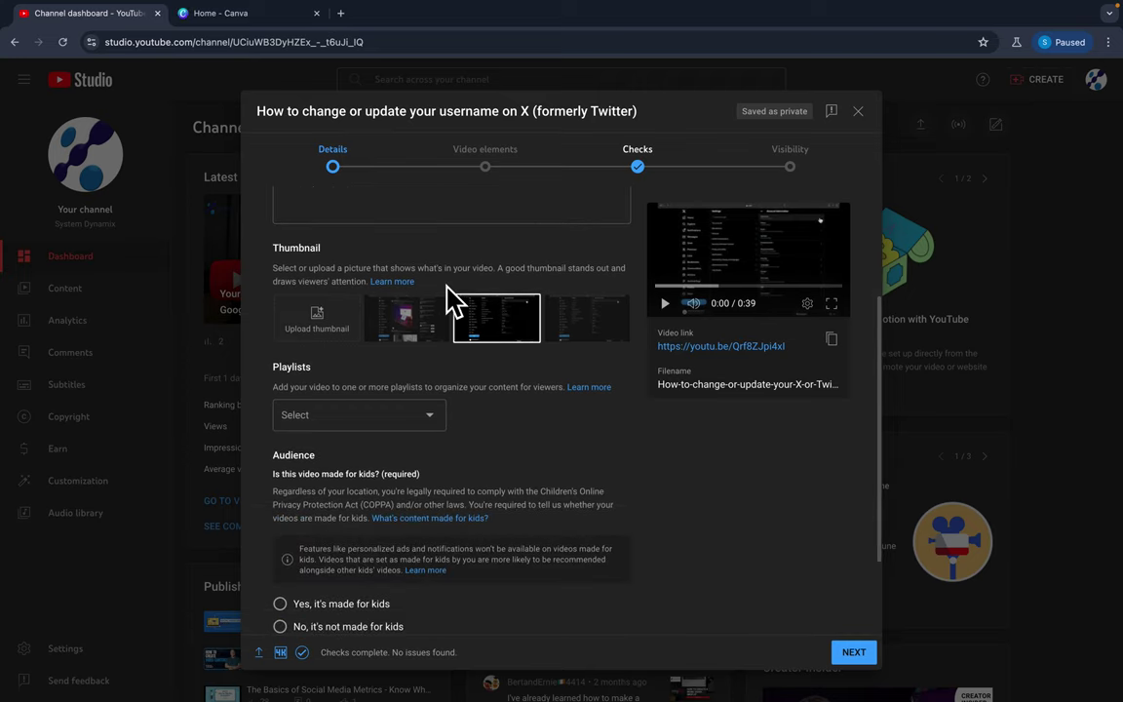
pyautogui.click(368, 306)
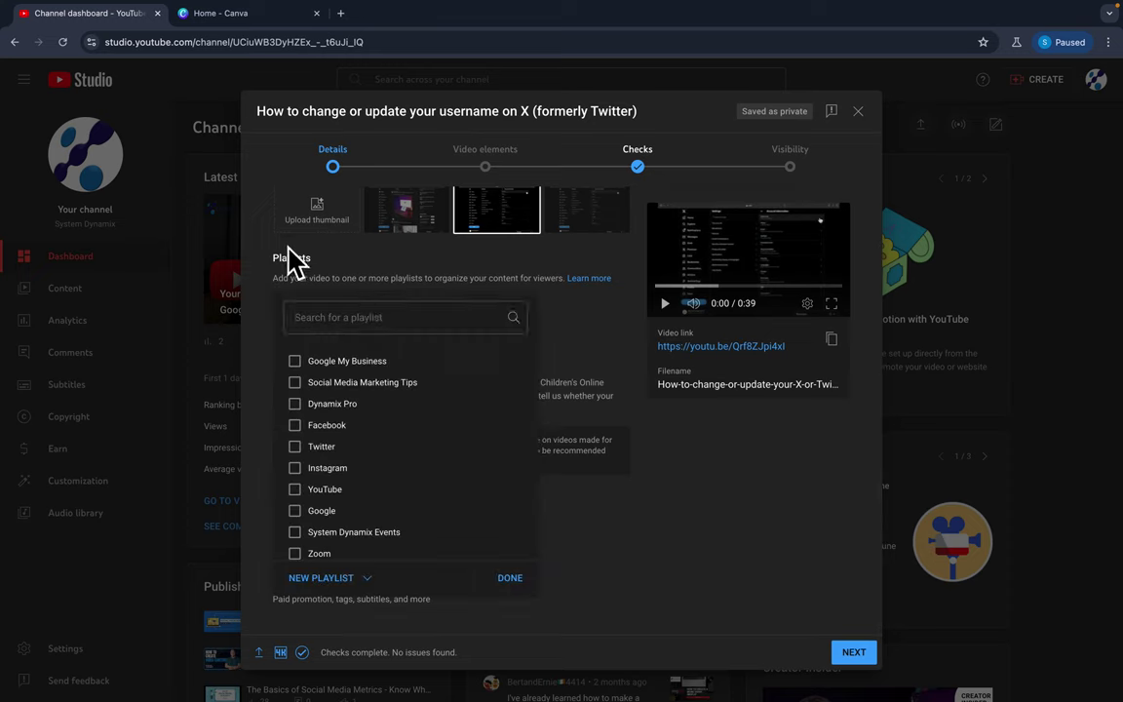
pyautogui.click(357, 579)
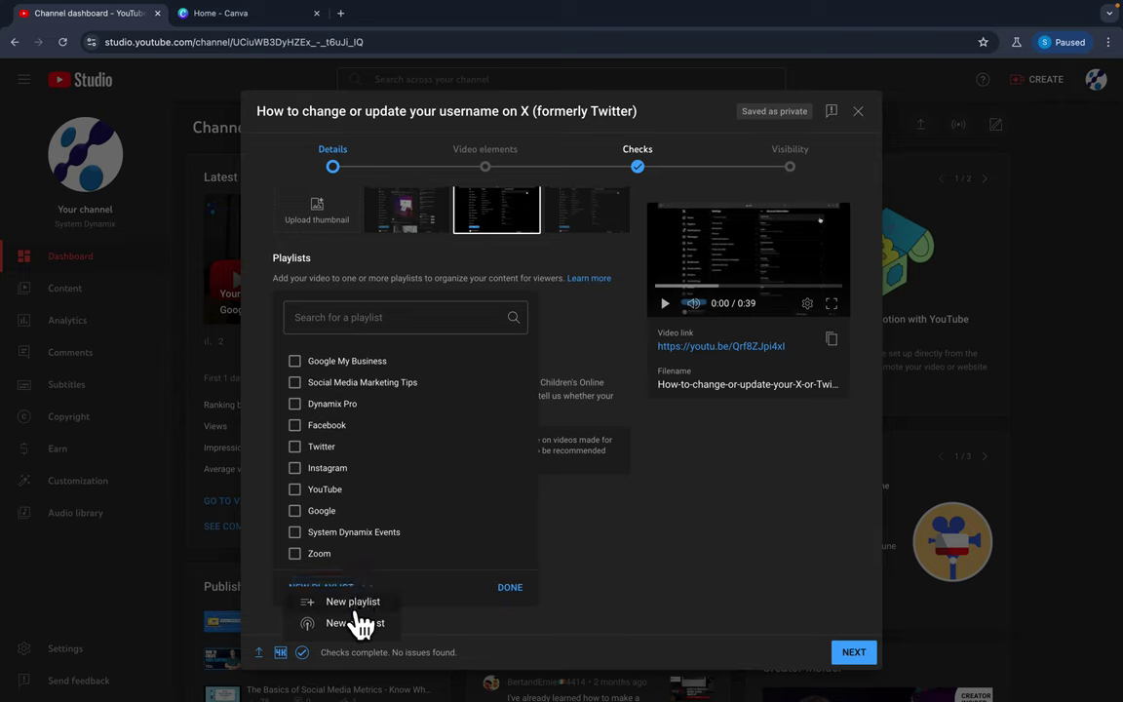
pyautogui.scroll(-1, 379, 507)
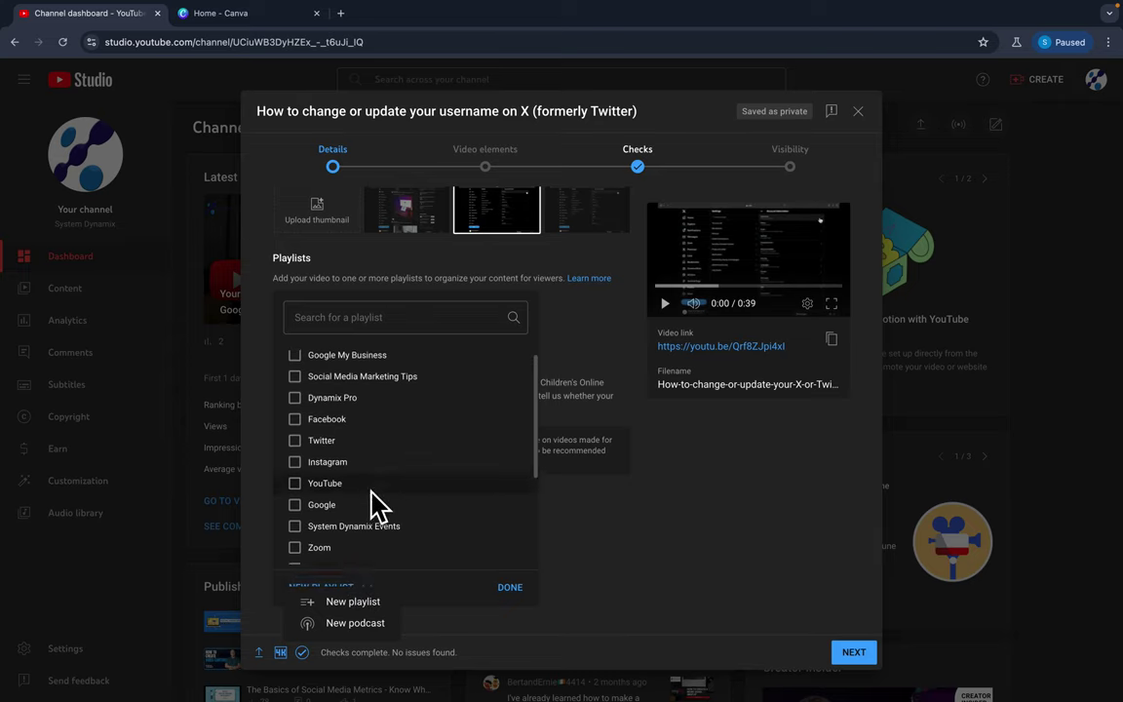
pyautogui.click(327, 446)
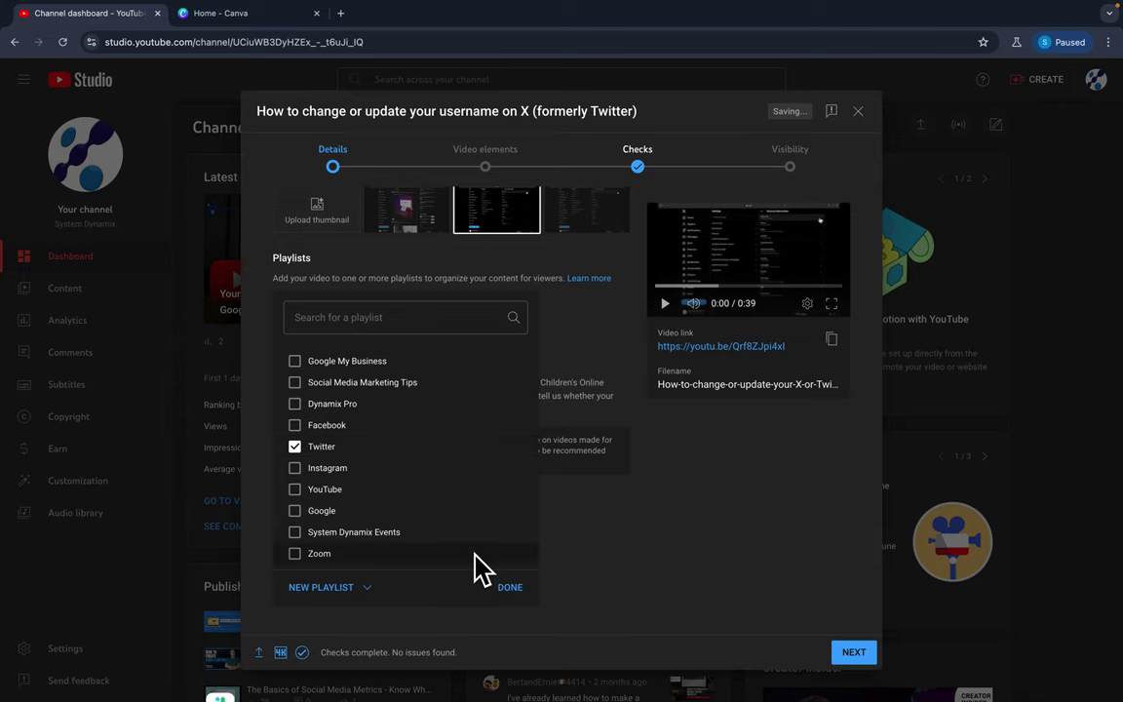
pyautogui.click(510, 590)
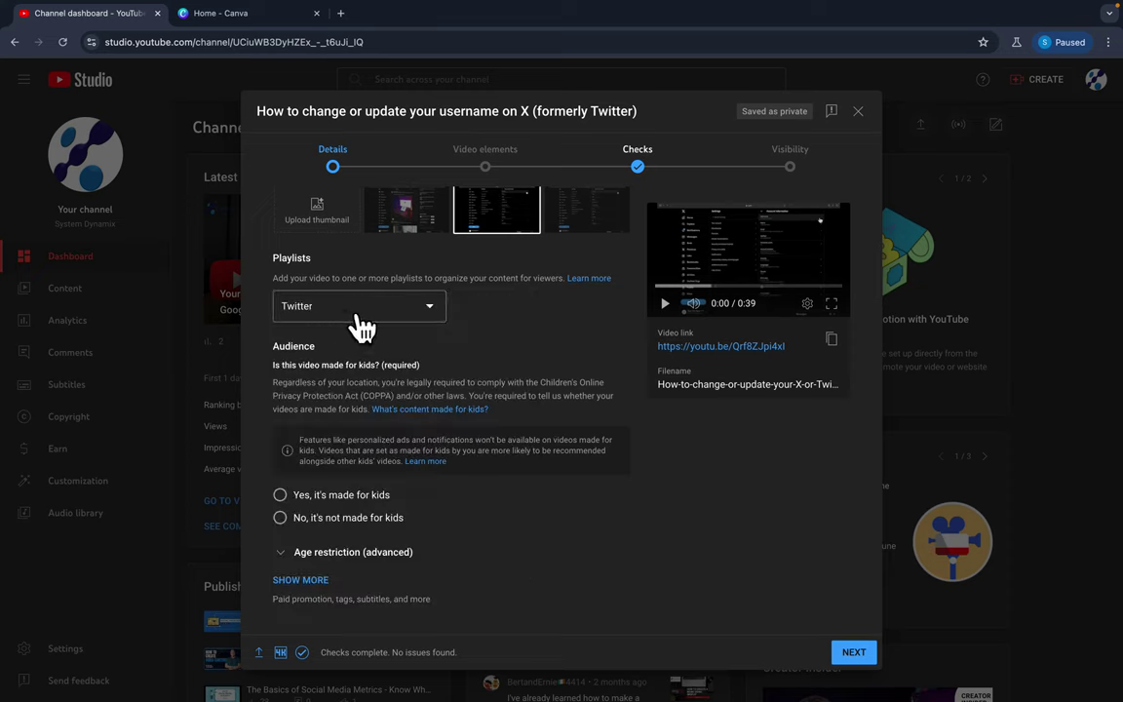
pyautogui.scroll(-1, 449, 374)
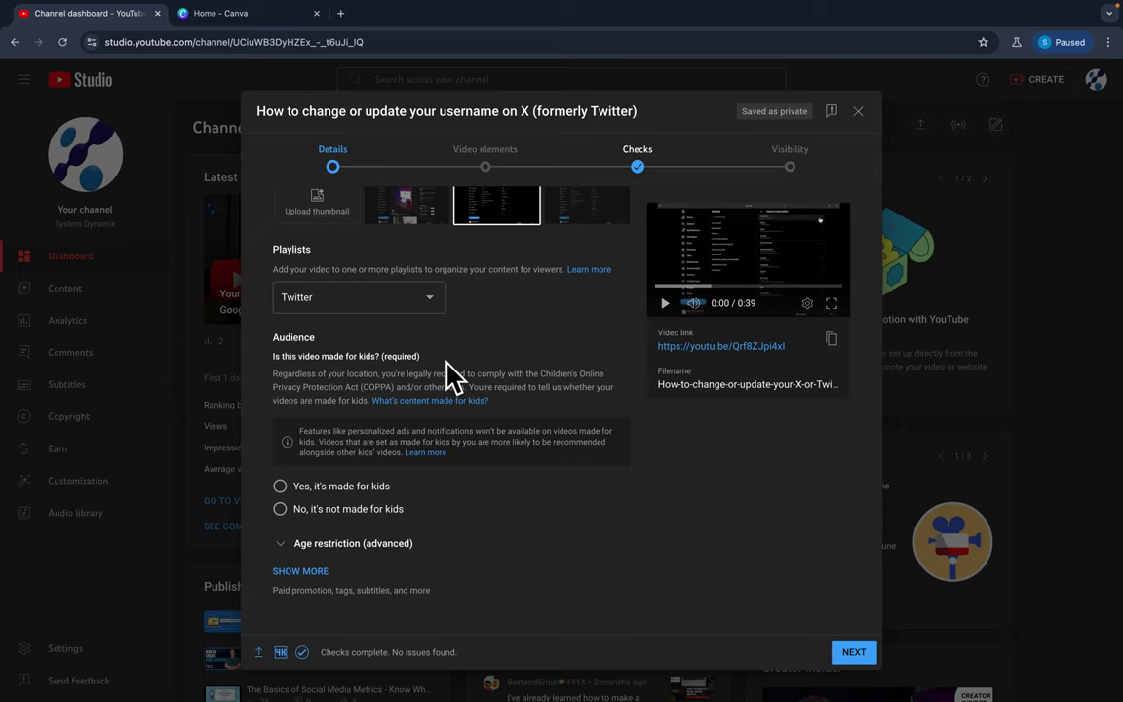
# Select 'No, it's not made for kids' and expand the remaining settings with Show more.
pyautogui.click(328, 510)
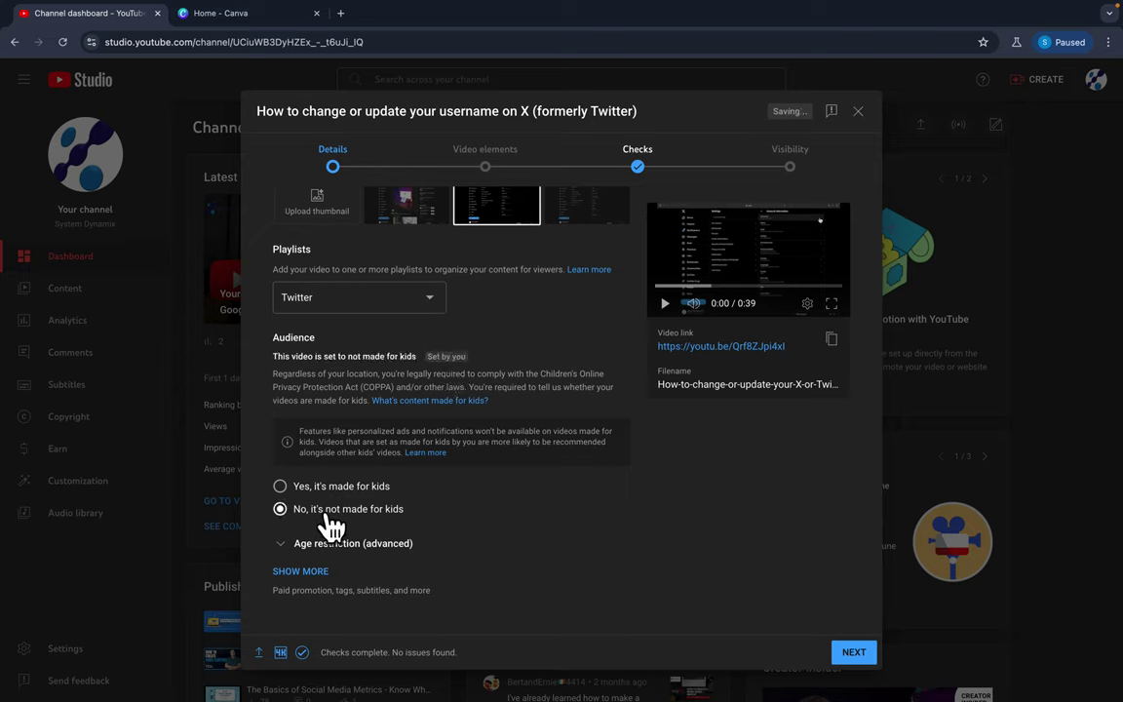
pyautogui.click(309, 572)
pyautogui.scroll(-3, 464, 513)
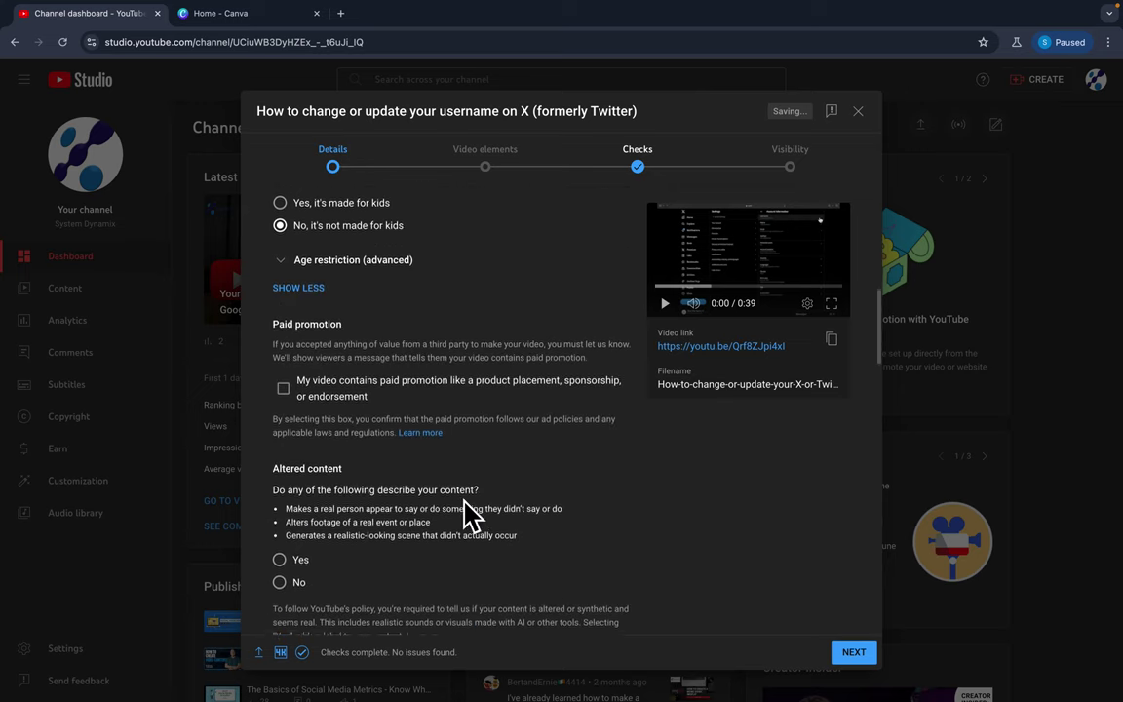
pyautogui.scroll(-1, 466, 512)
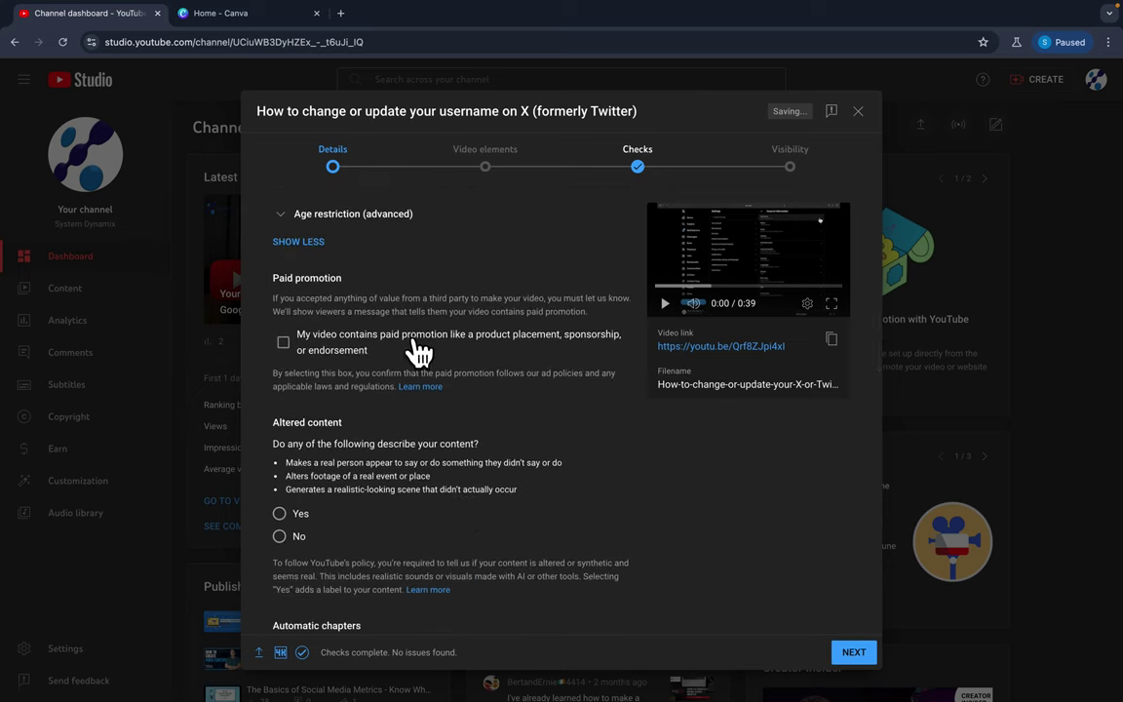
pyautogui.scroll(-1, 496, 431)
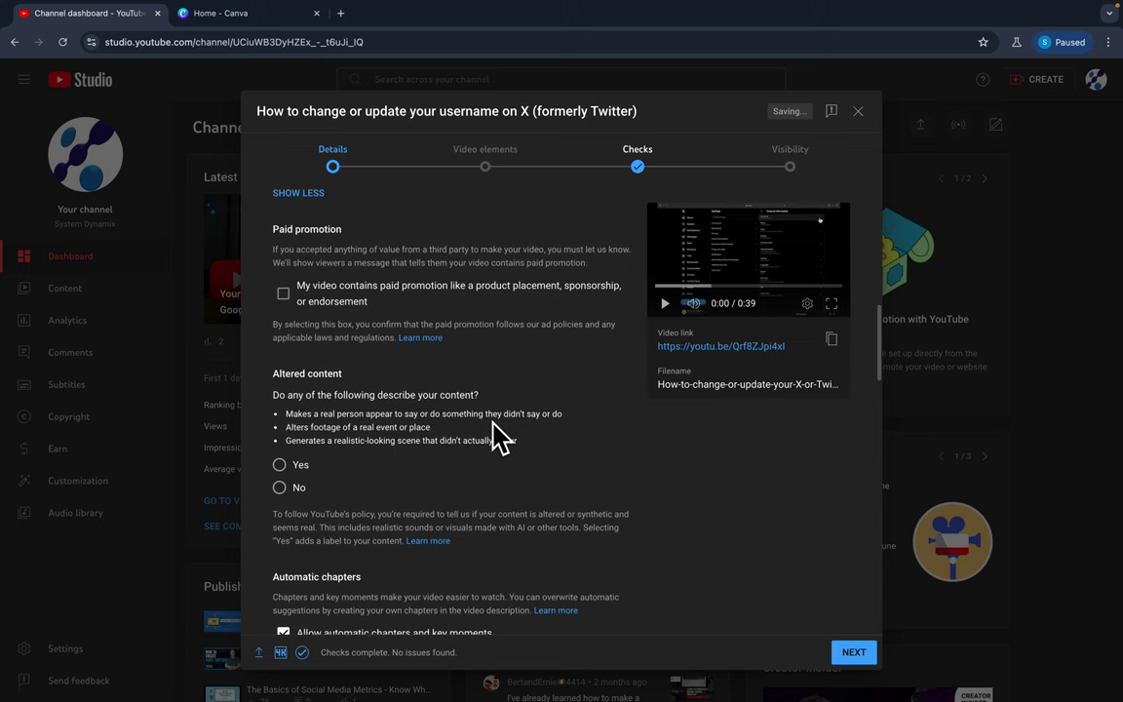
pyautogui.scroll(-1, 496, 434)
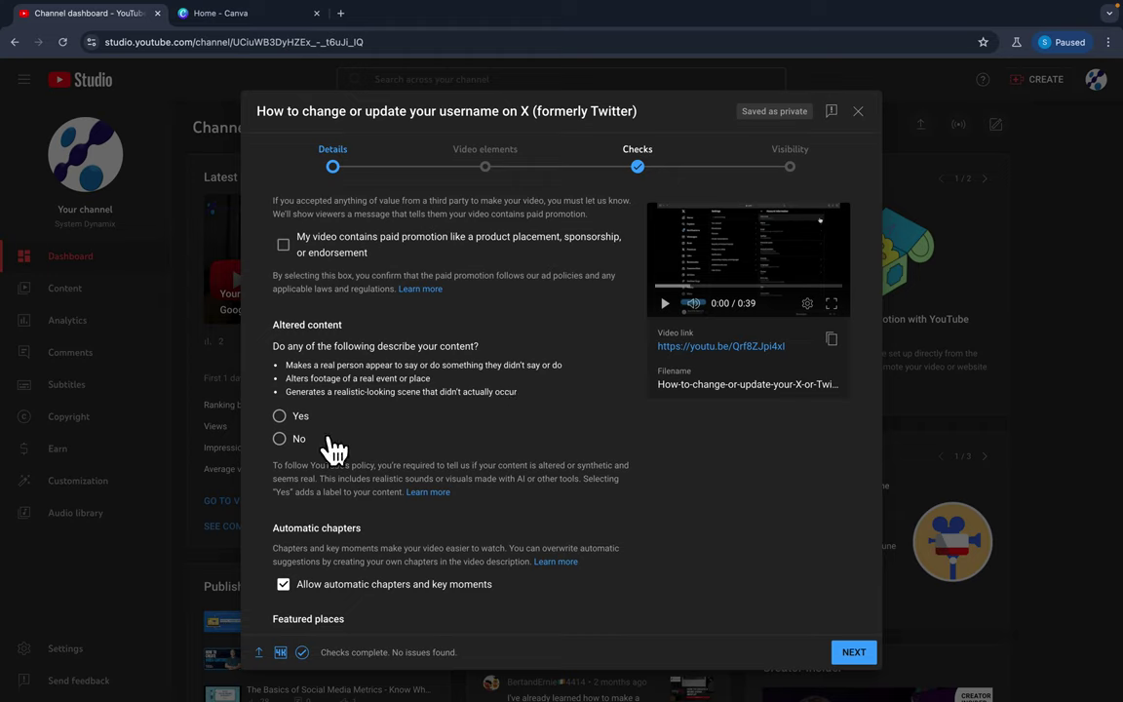
# Answer 'No' to the Altered content question.
pyautogui.click(280, 439)
pyautogui.scroll(-3, 413, 471)
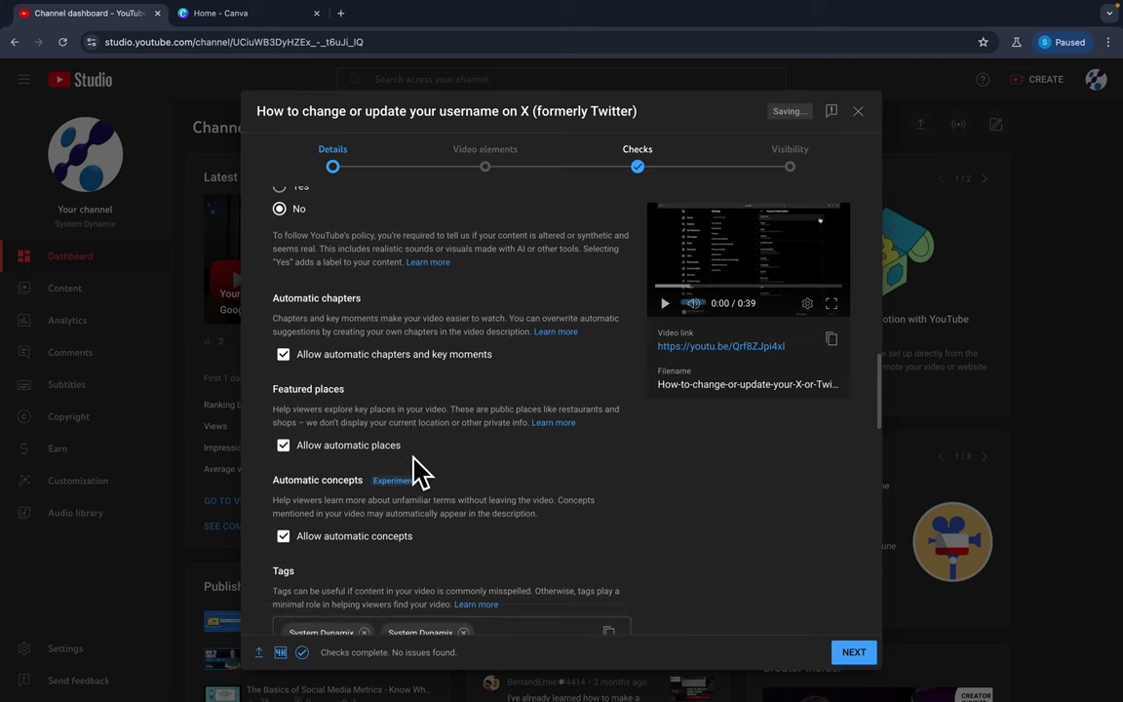
pyautogui.scroll(-2, 418, 468)
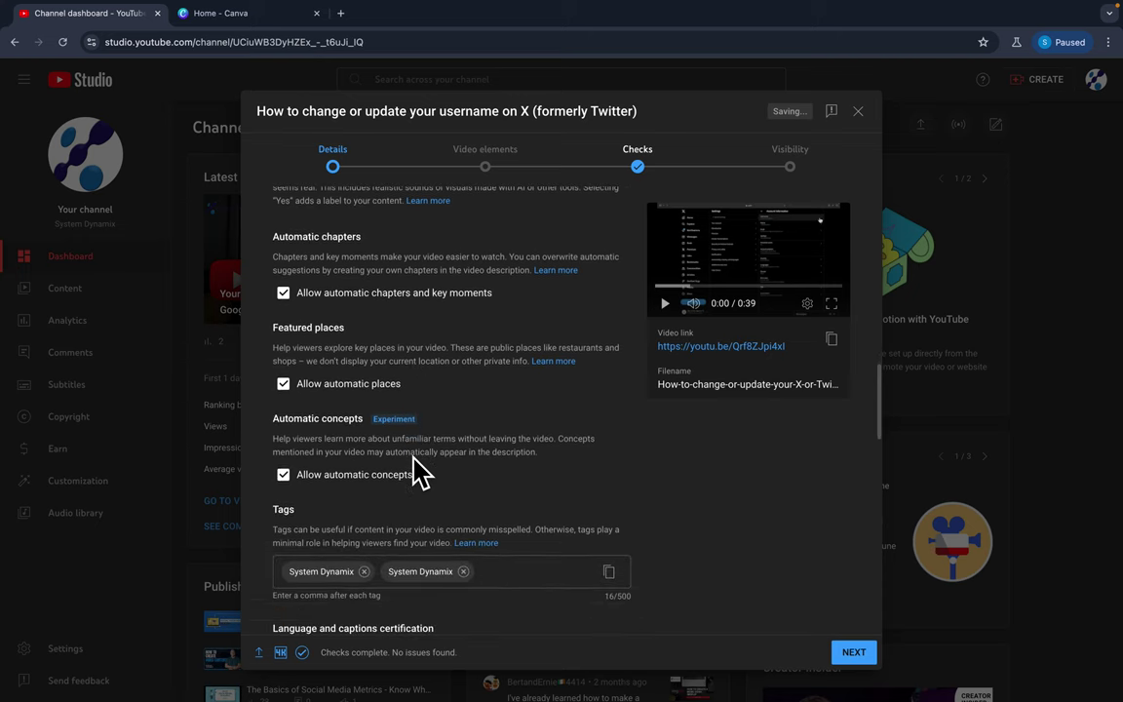
pyautogui.scroll(-3, 531, 456)
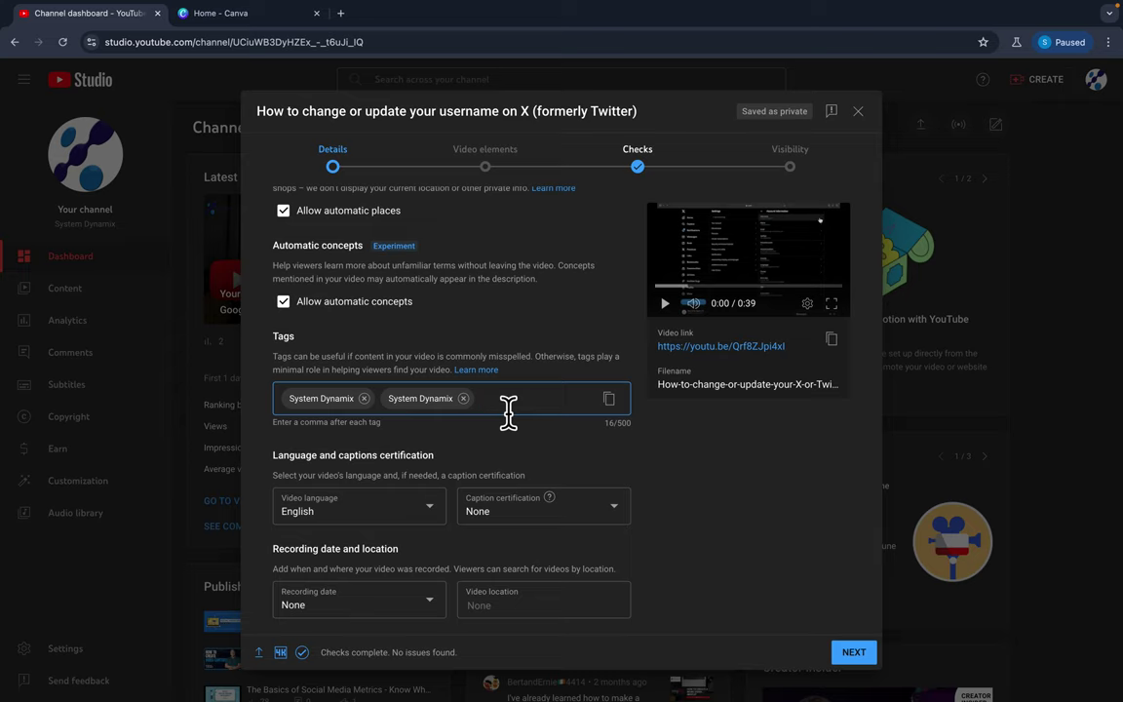
# Add the tags Twitter, X.com, handle and username after the existing System Dynamix tags.
pyautogui.click(508, 411)
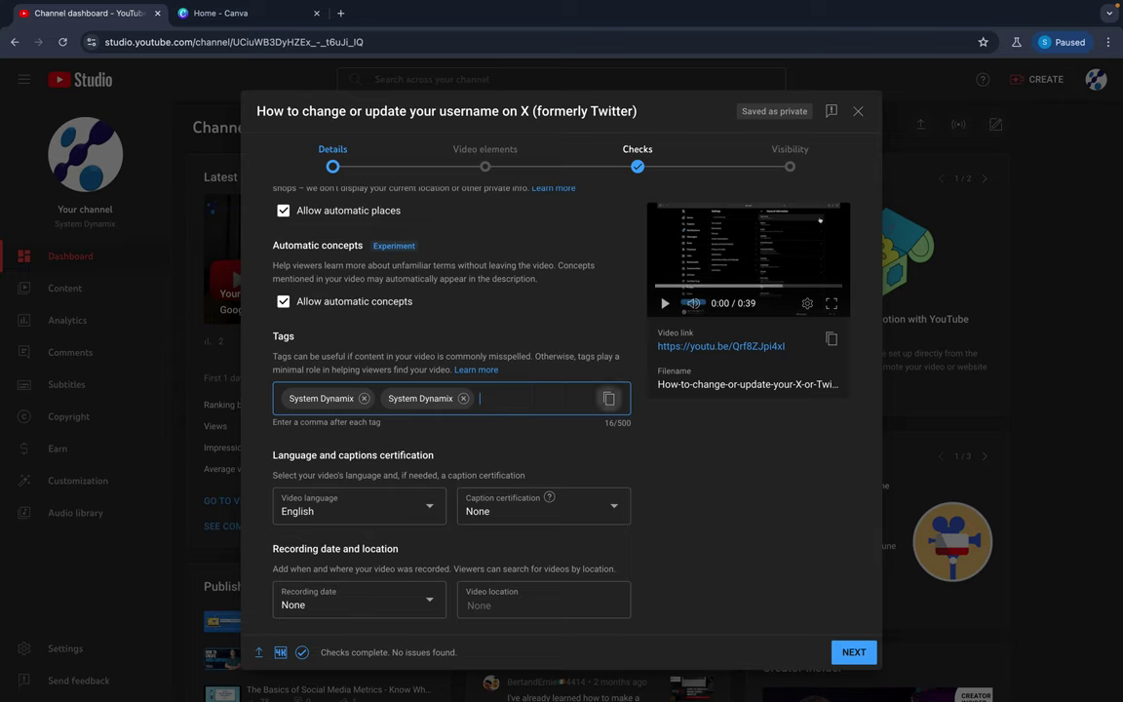
pyautogui.write('xX')
pyautogui.press('Return')
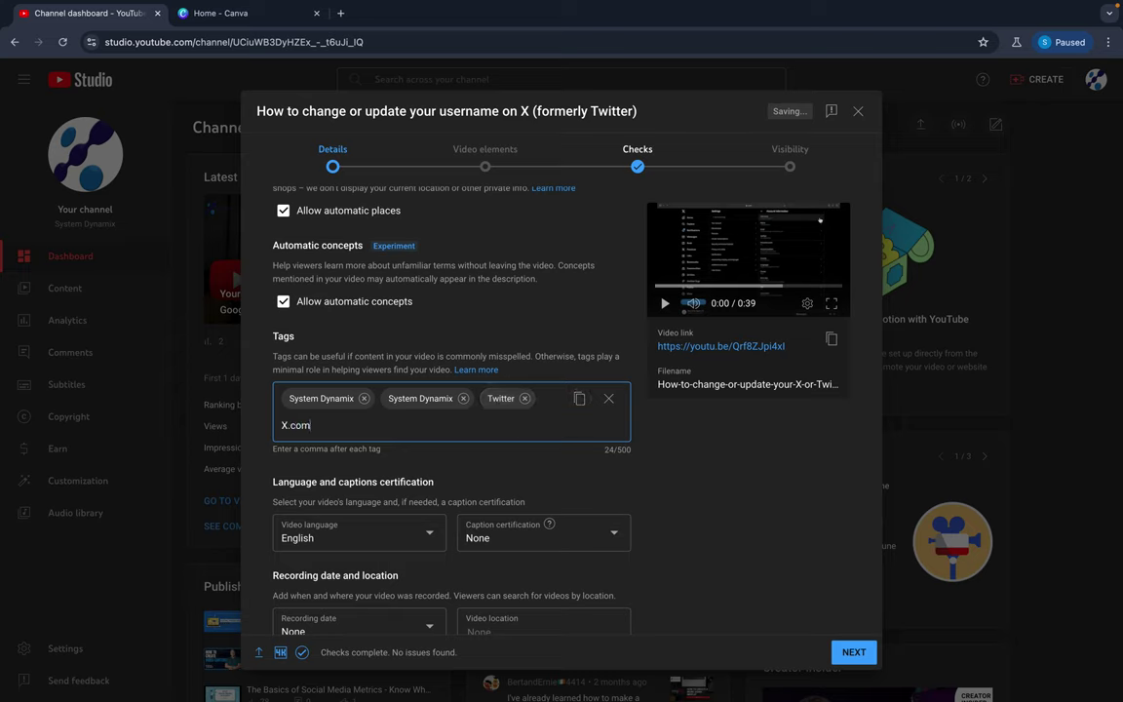
pyautogui.press('Return')
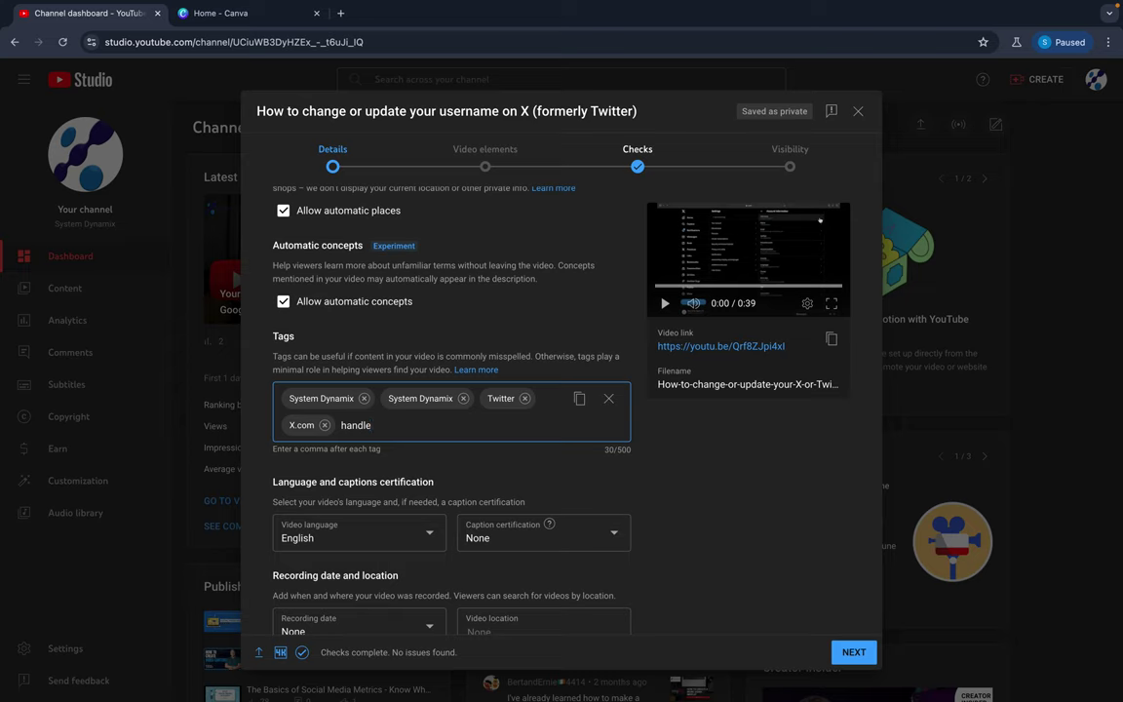
pyautogui.write('handle')
pyautogui.press('Return')
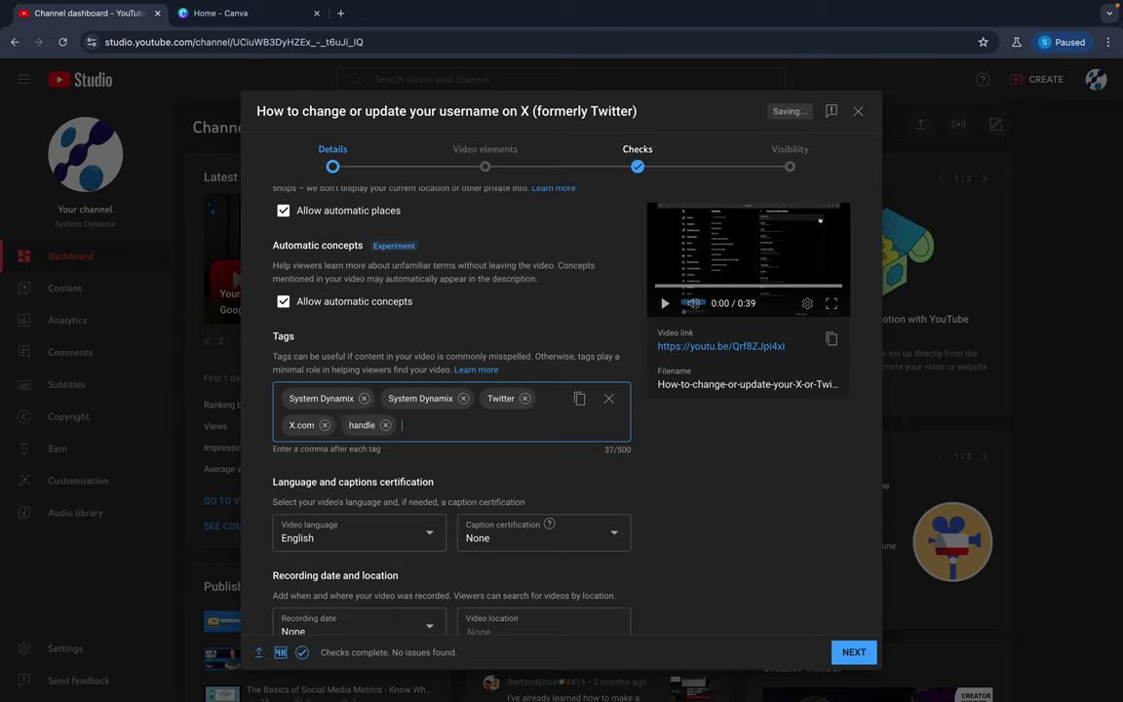
pyautogui.press('Return')
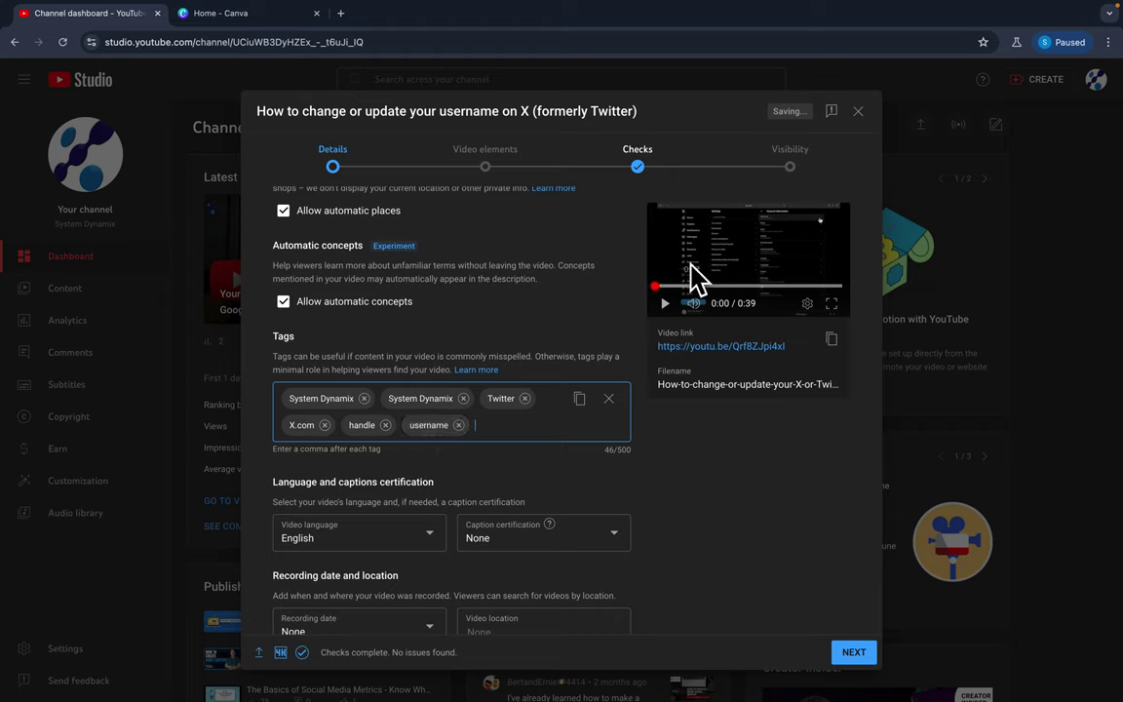
pyautogui.scroll(-1, 458, 313)
pyautogui.scroll(-3, 458, 312)
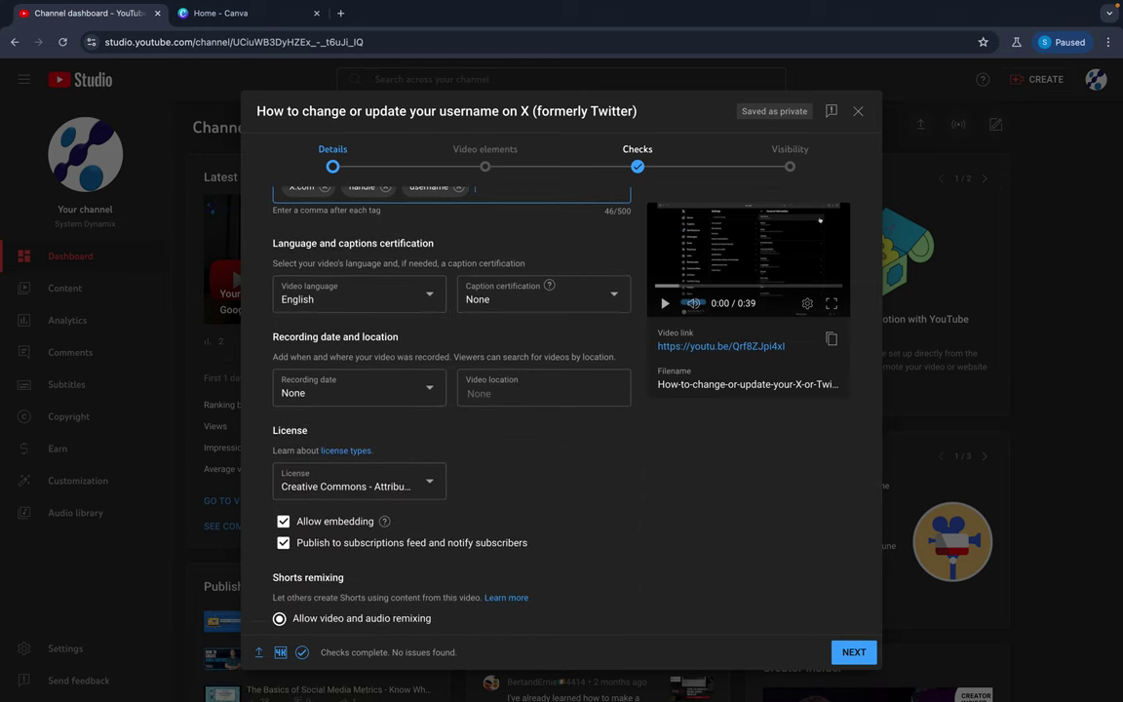
# Choose Education as the video category and continue to the Video elements step.
pyautogui.scroll(-5, 469, 480)
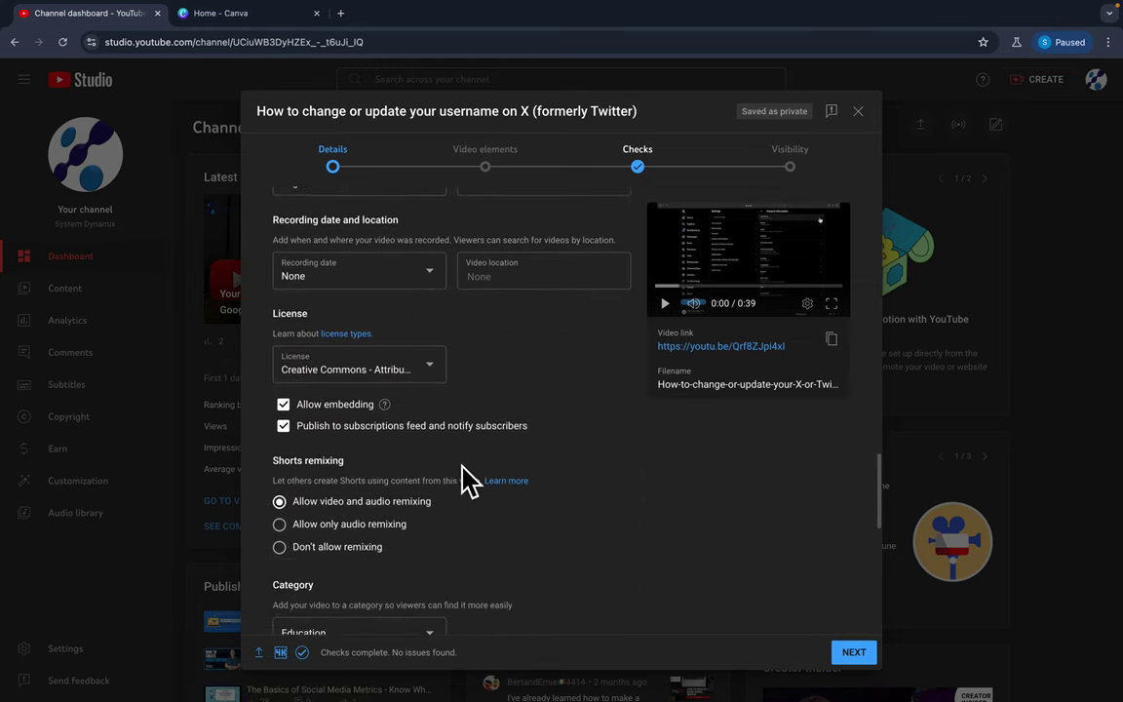
pyautogui.scroll(-4, 465, 477)
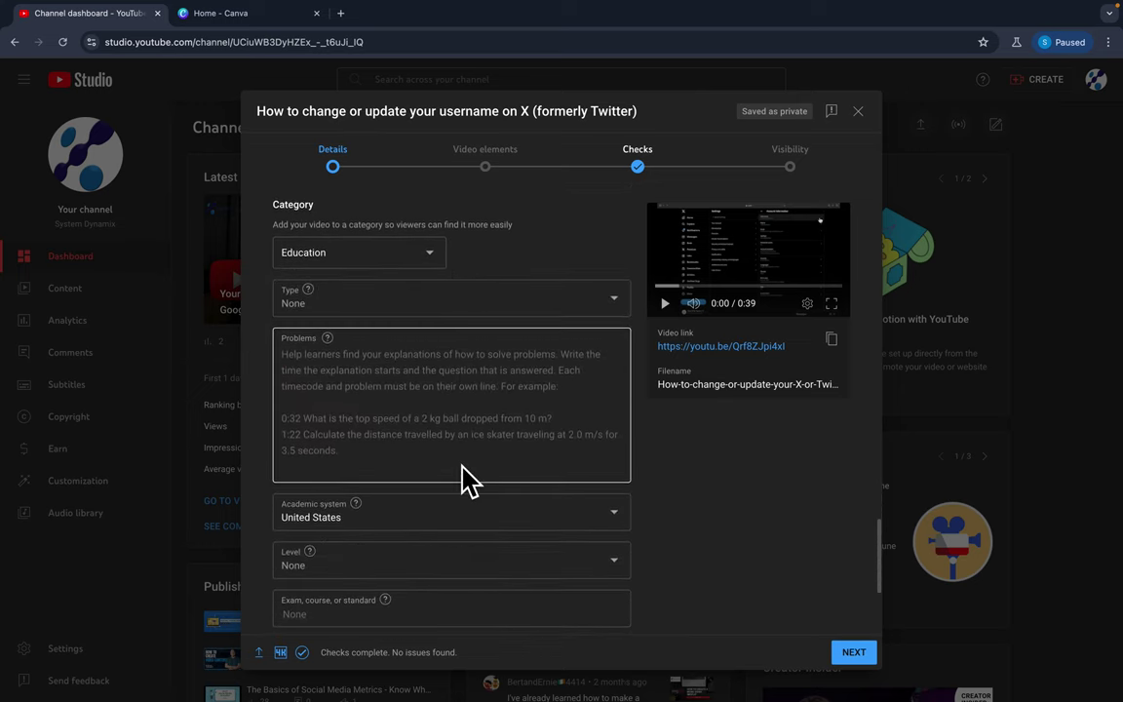
pyautogui.click(426, 255)
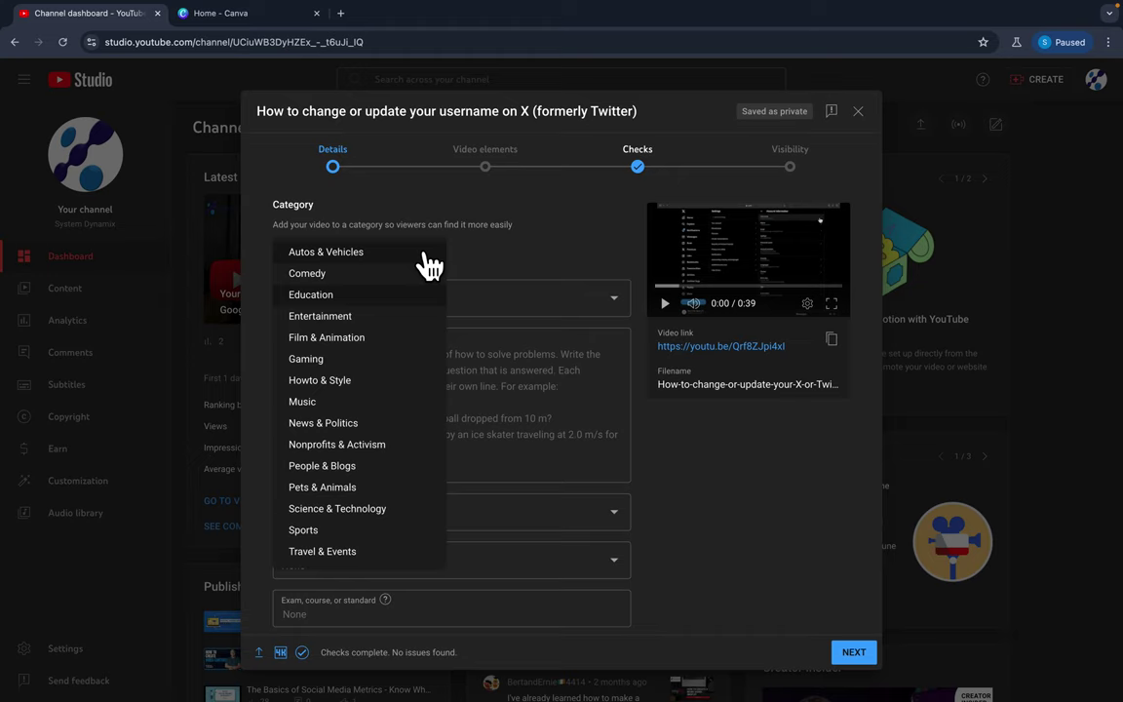
pyautogui.click(368, 295)
pyautogui.scroll(-1, 524, 256)
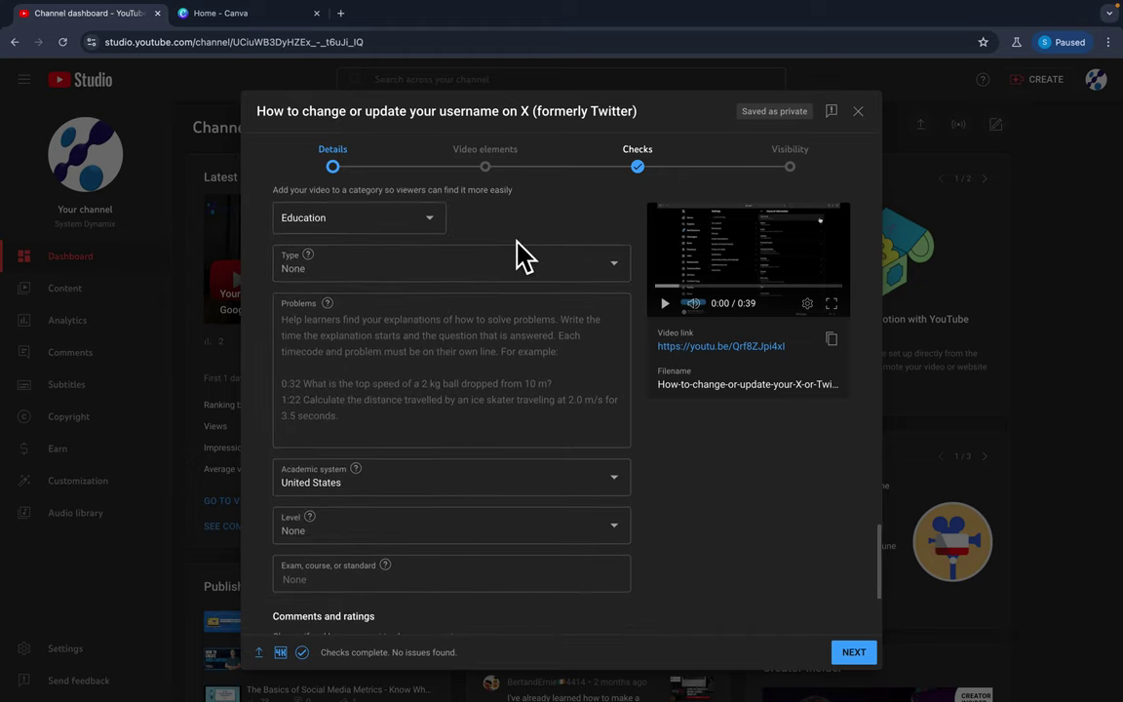
pyautogui.scroll(-1, 524, 257)
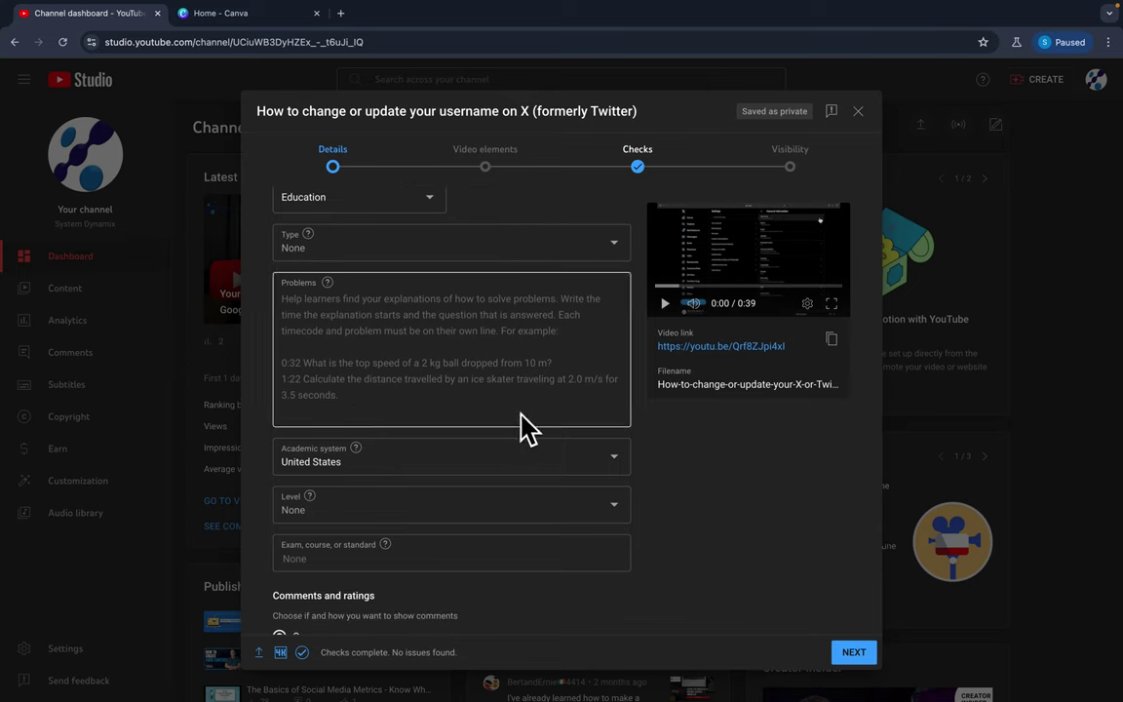
pyautogui.scroll(-4, 458, 409)
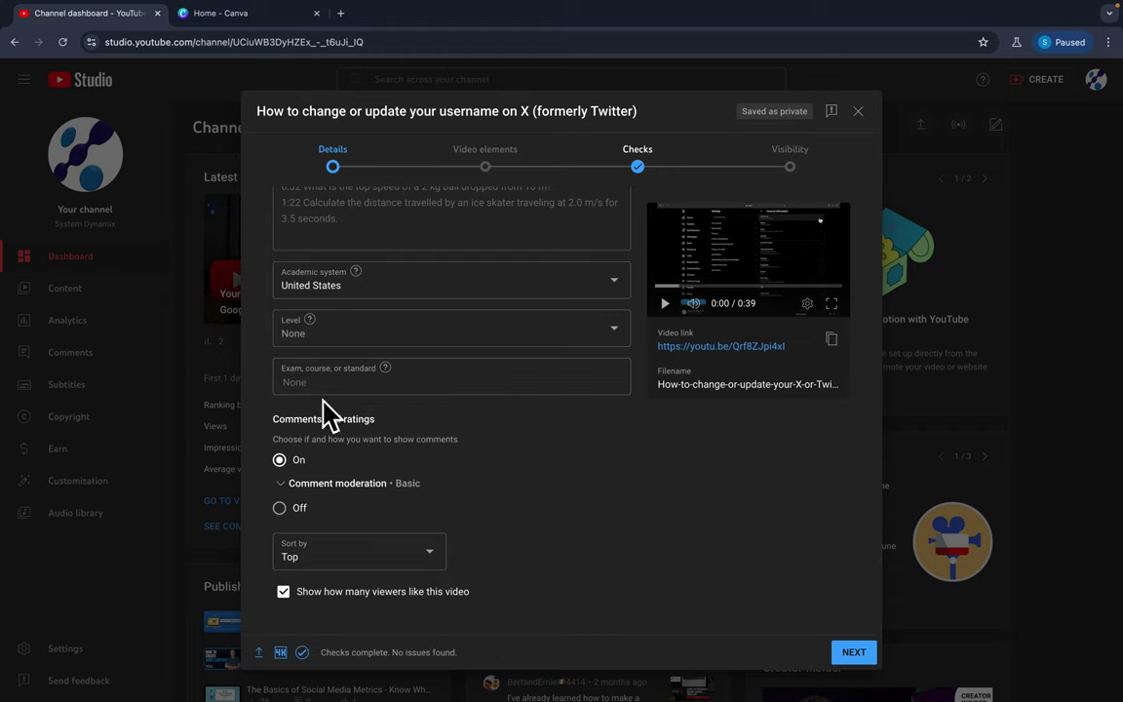
pyautogui.click(854, 653)
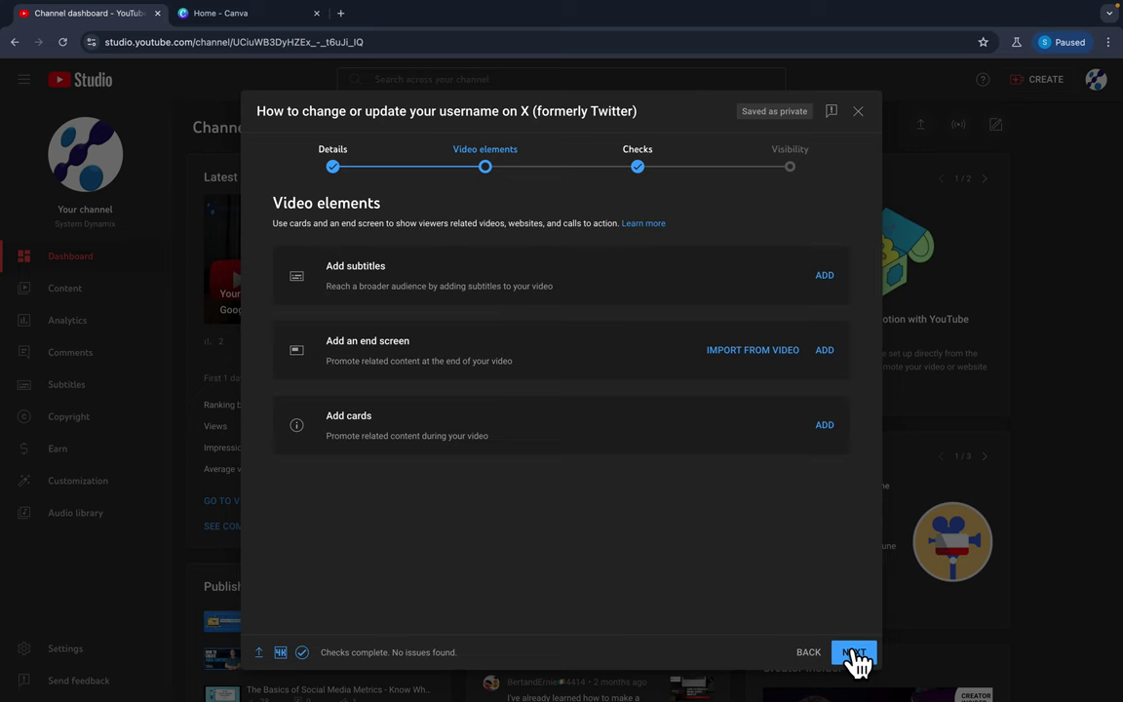
# Step forward through Checks to Visibility, then go back three steps to Details.
pyautogui.click(855, 655)
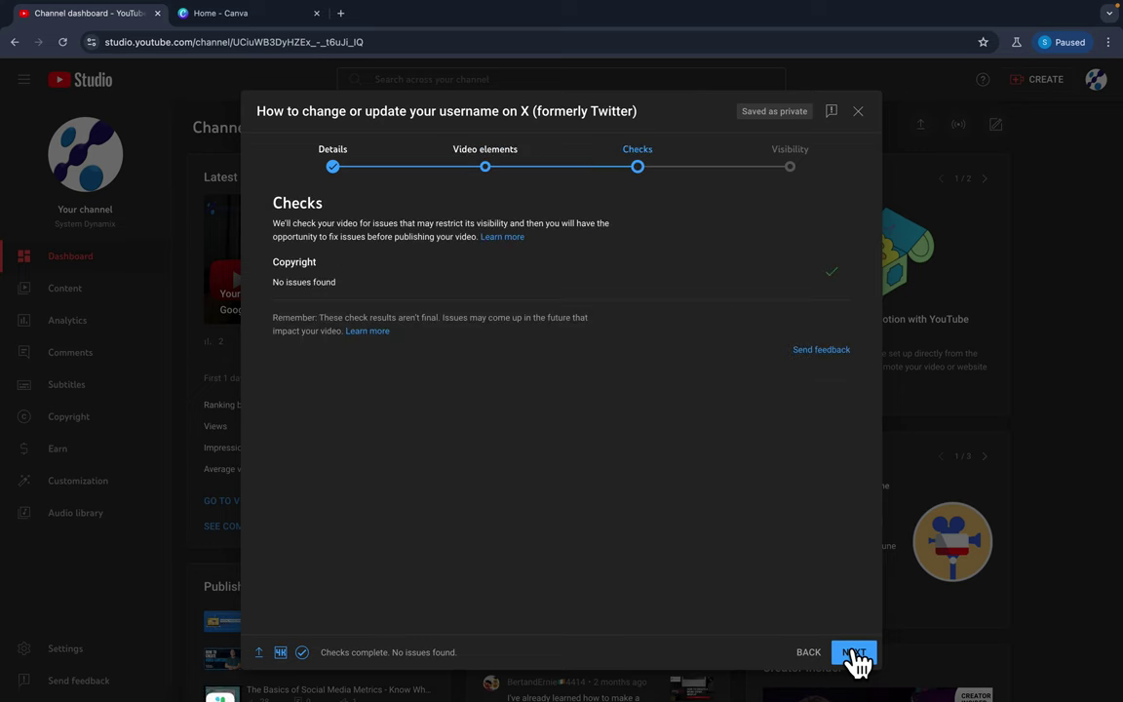
pyautogui.click(855, 655)
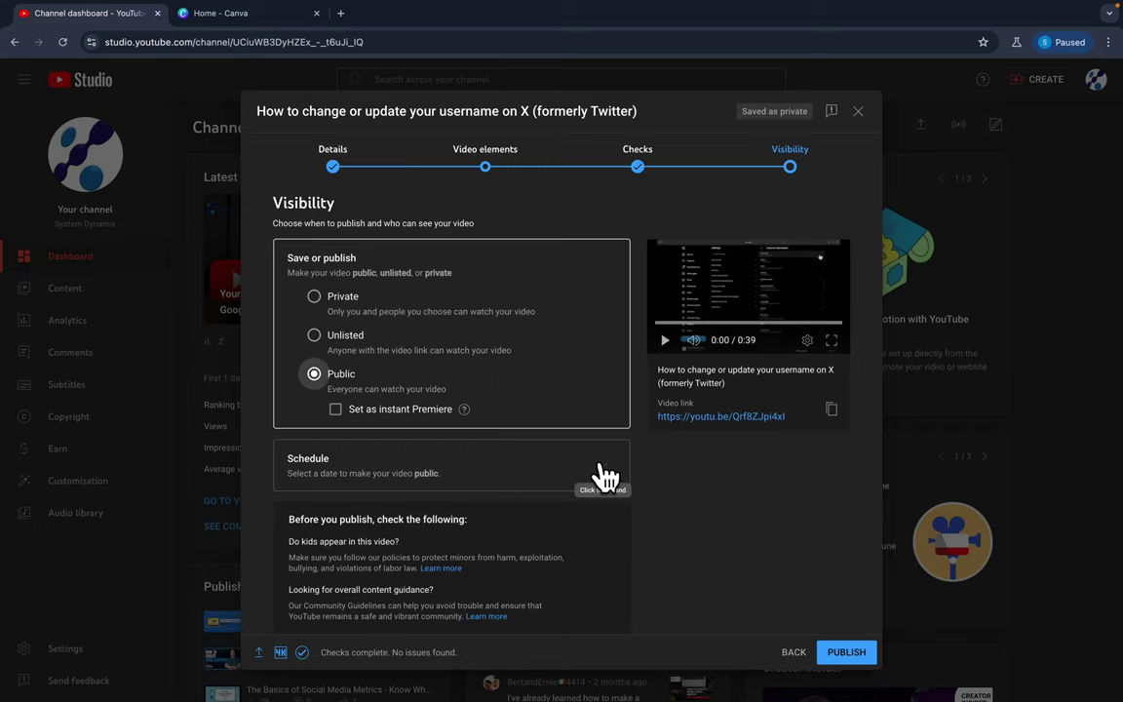
pyautogui.scroll(-1, 673, 490)
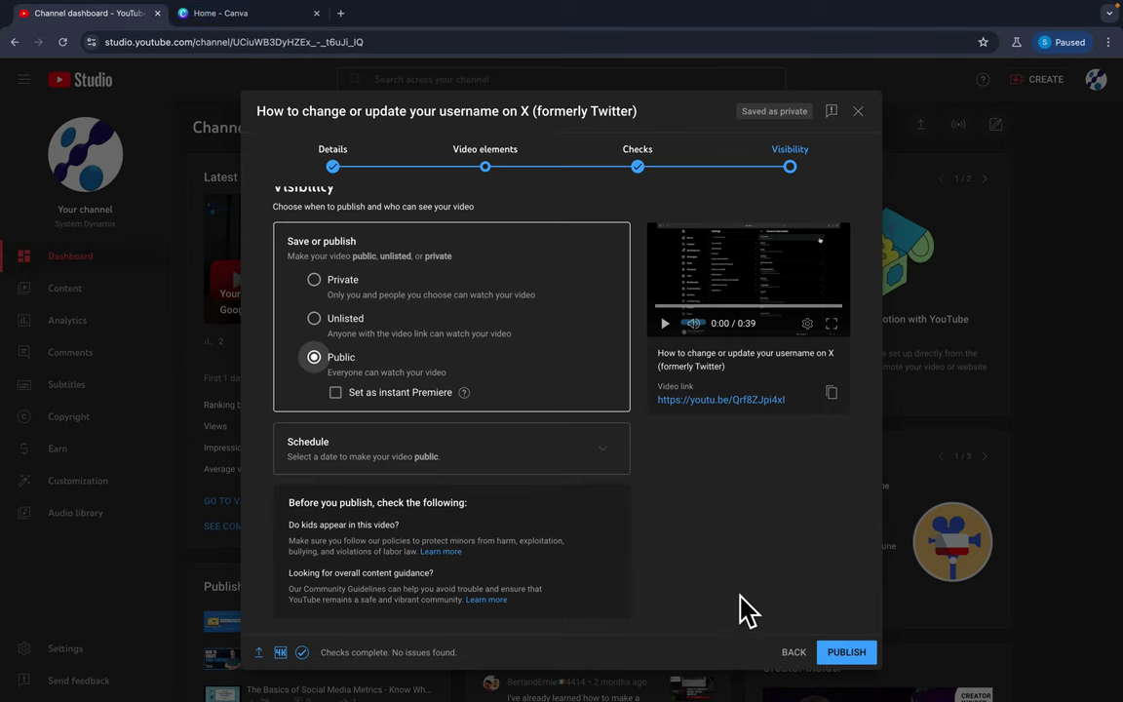
pyautogui.click(794, 655)
pyautogui.click(807, 661)
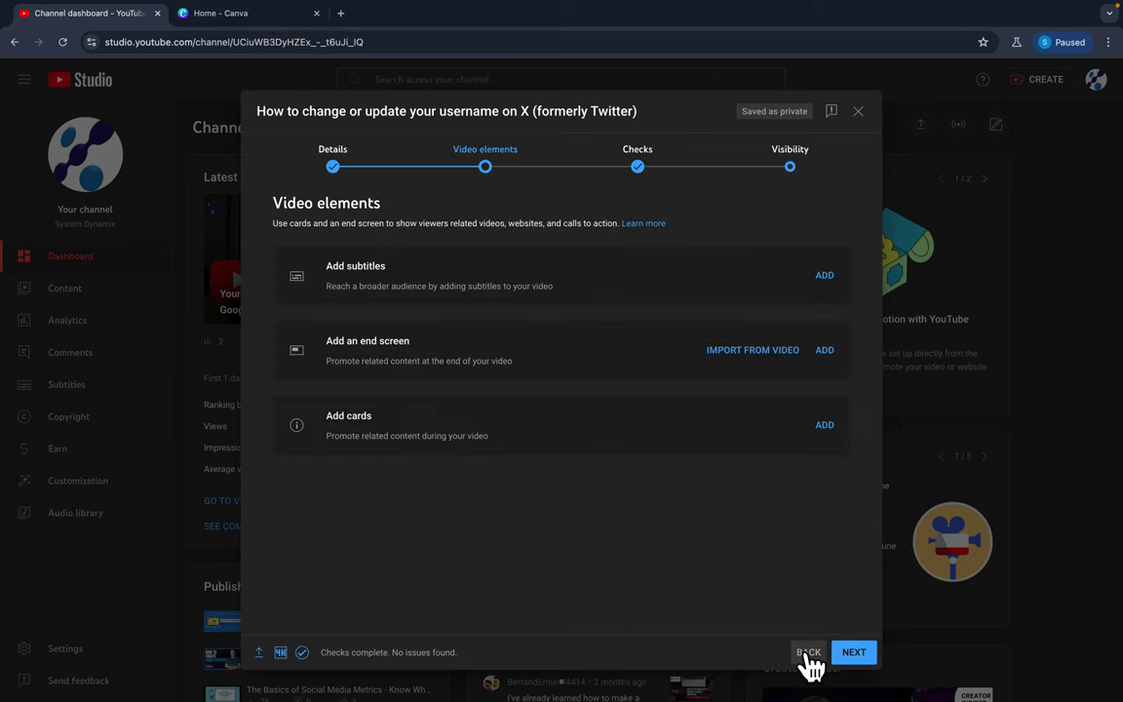
pyautogui.click(808, 652)
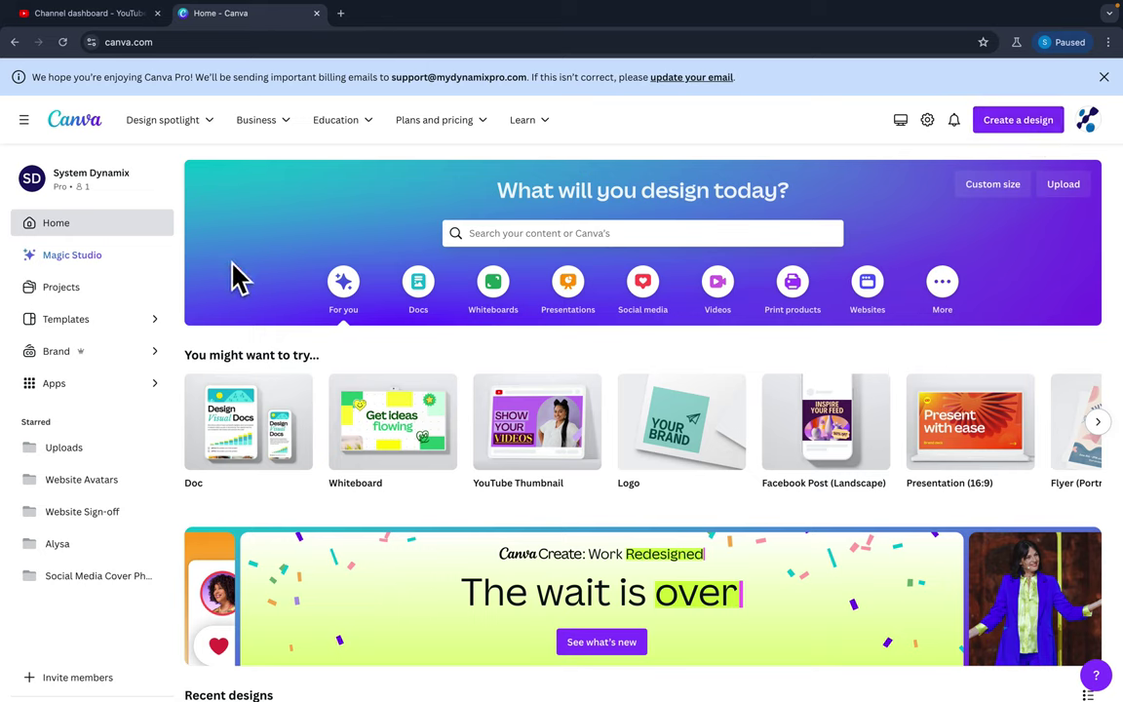
# Search Canva's templates for 'youtube thumbnai'.
pyautogui.click(585, 233)
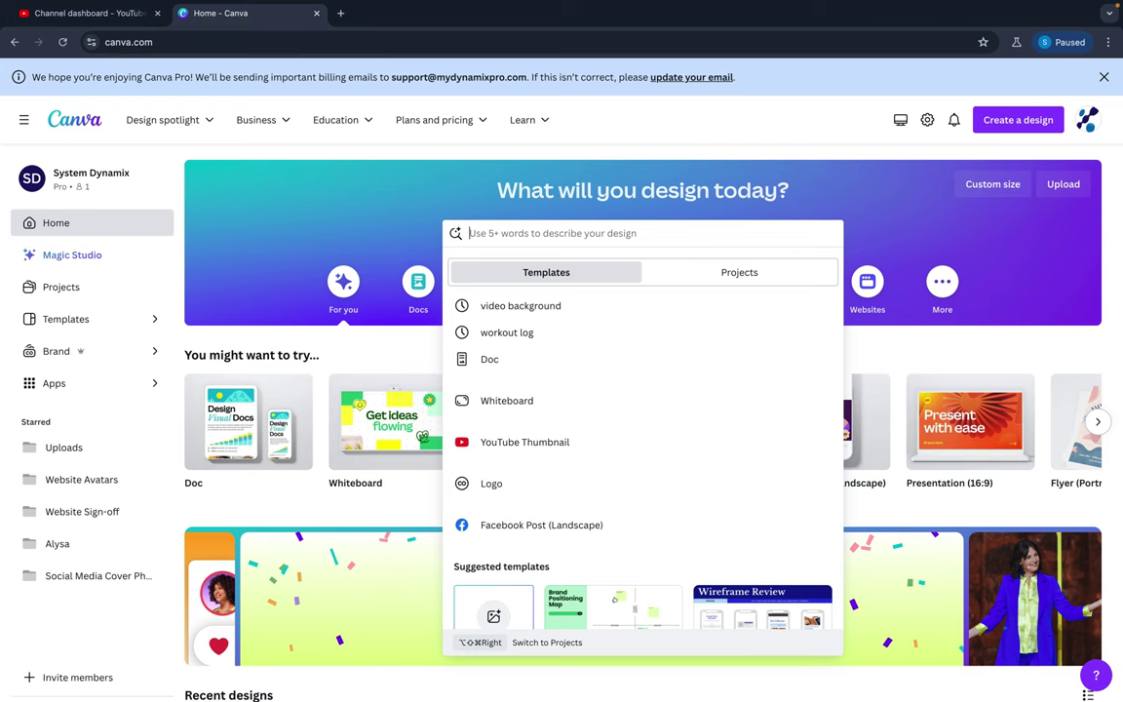
pyautogui.write('youtube t')
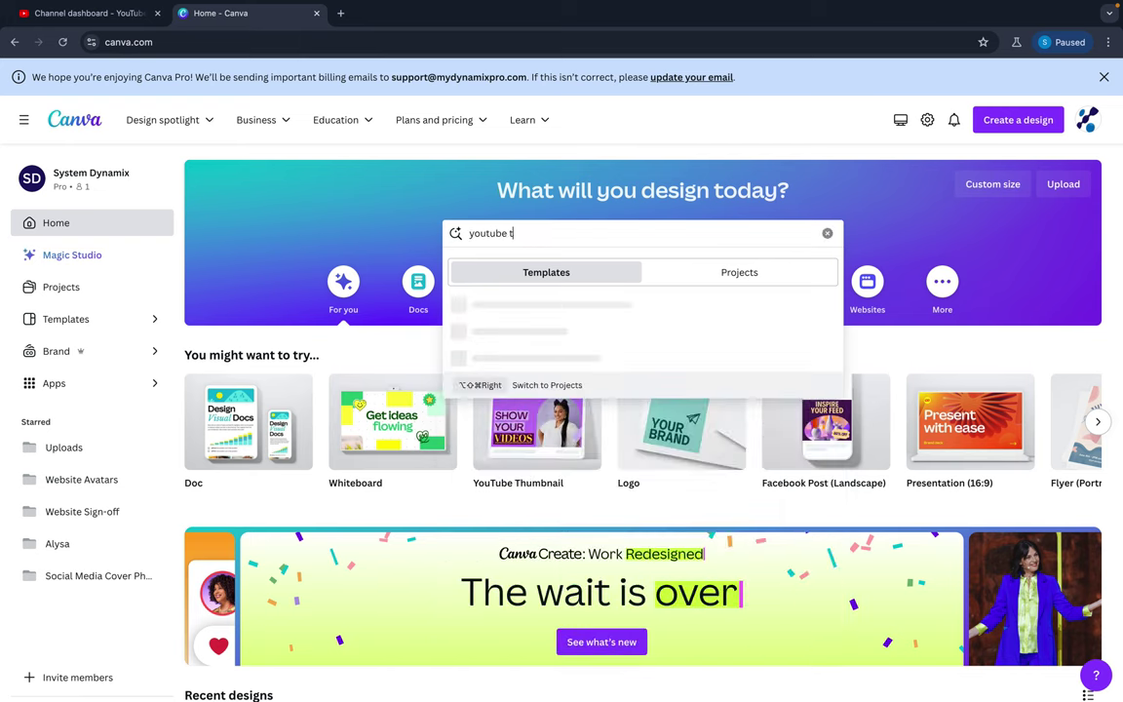
pyautogui.write('humbnail')
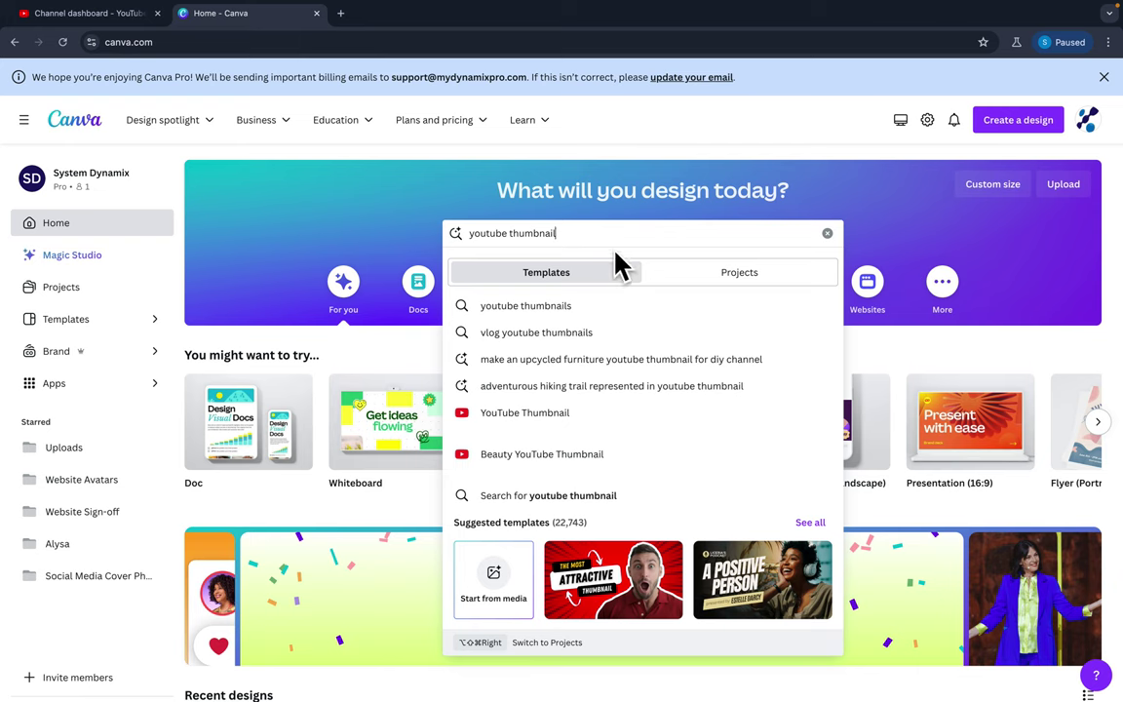
# Open the YouTube thumbnail templates and select the 'How to Recover Deleted Files' template.
pyautogui.click(524, 416)
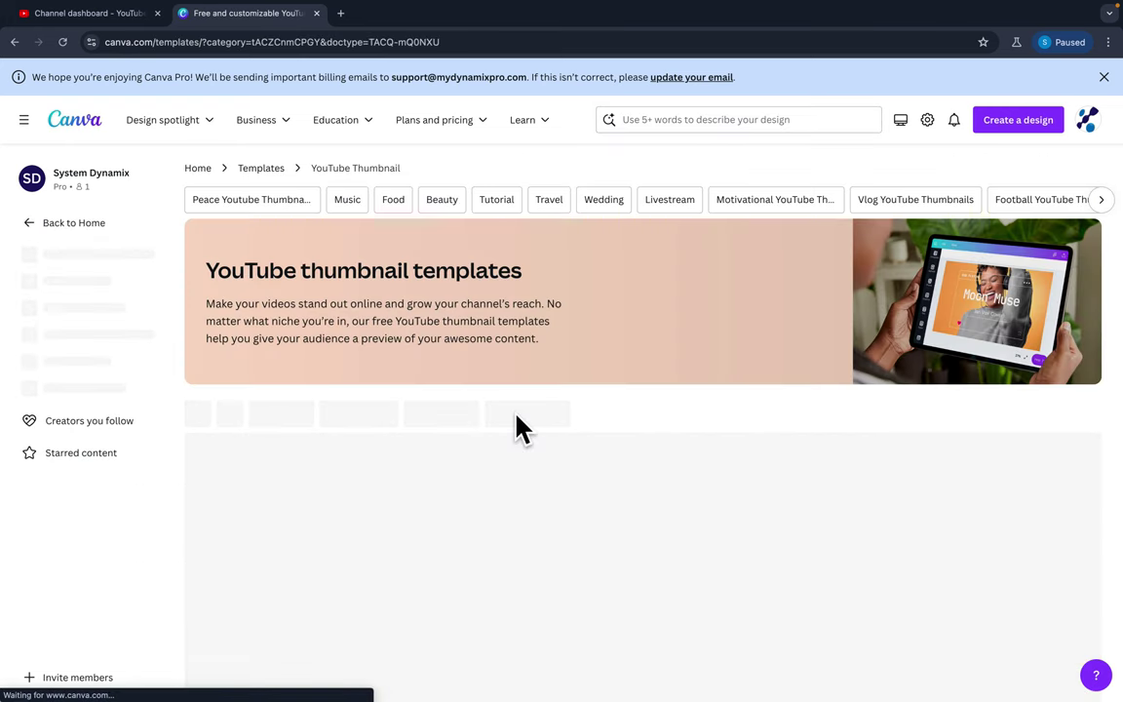
pyautogui.scroll(-3, 517, 426)
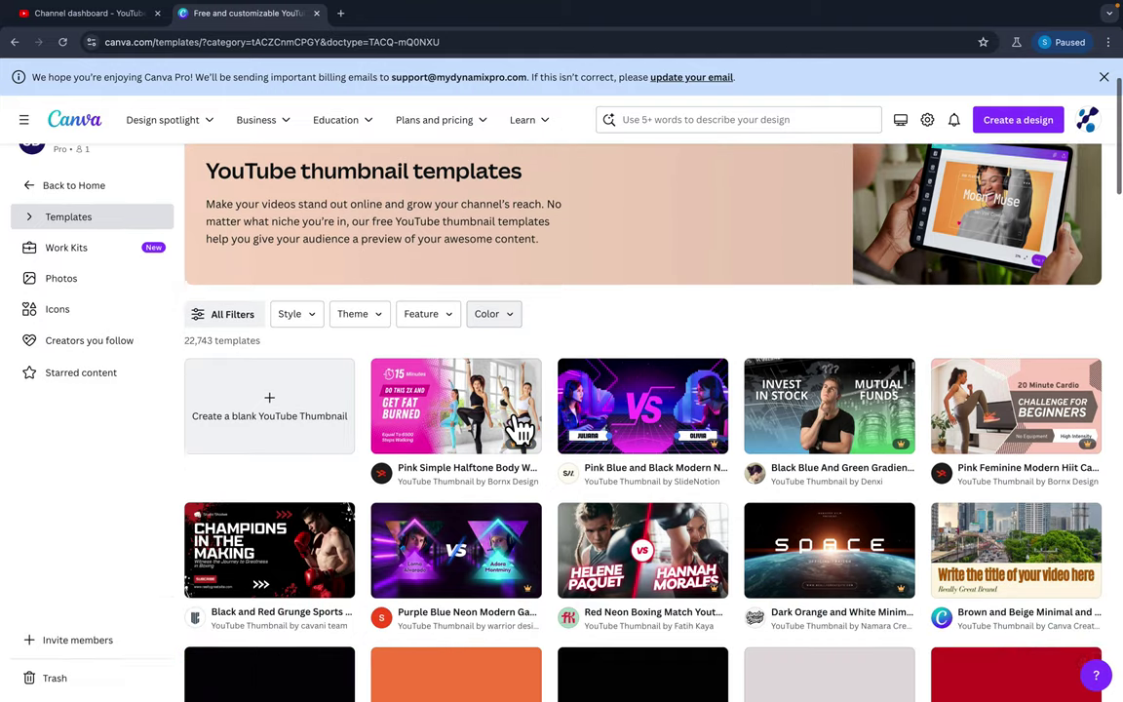
pyautogui.scroll(-1, 520, 429)
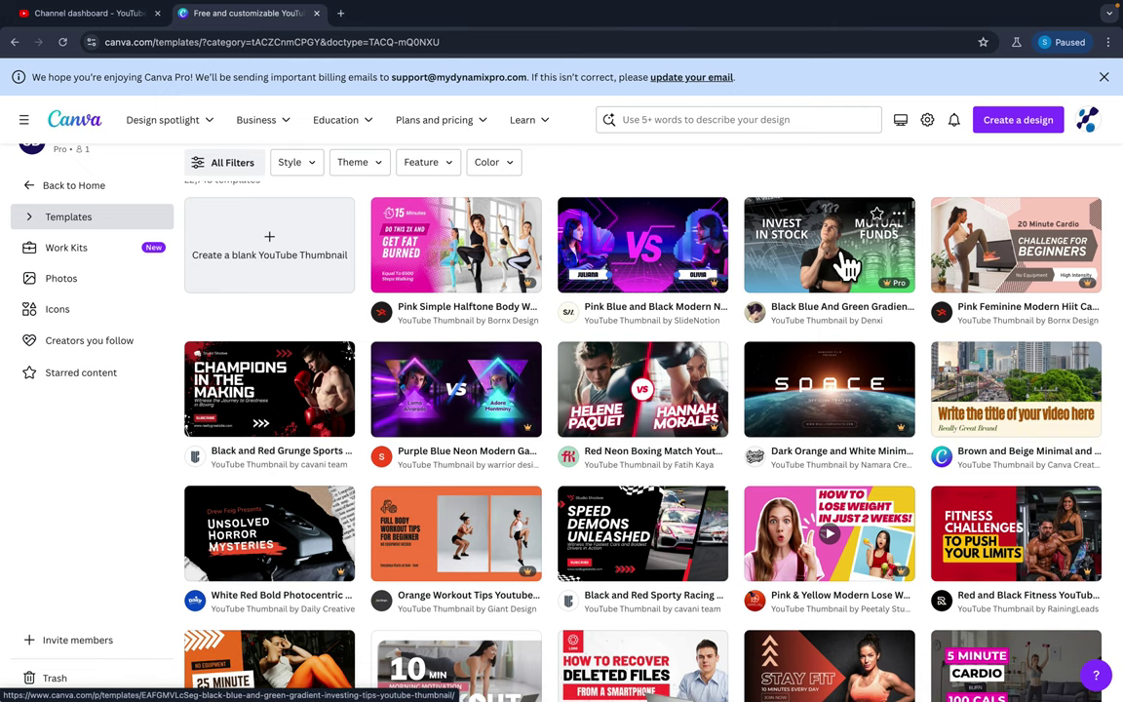
pyautogui.scroll(-2, 846, 263)
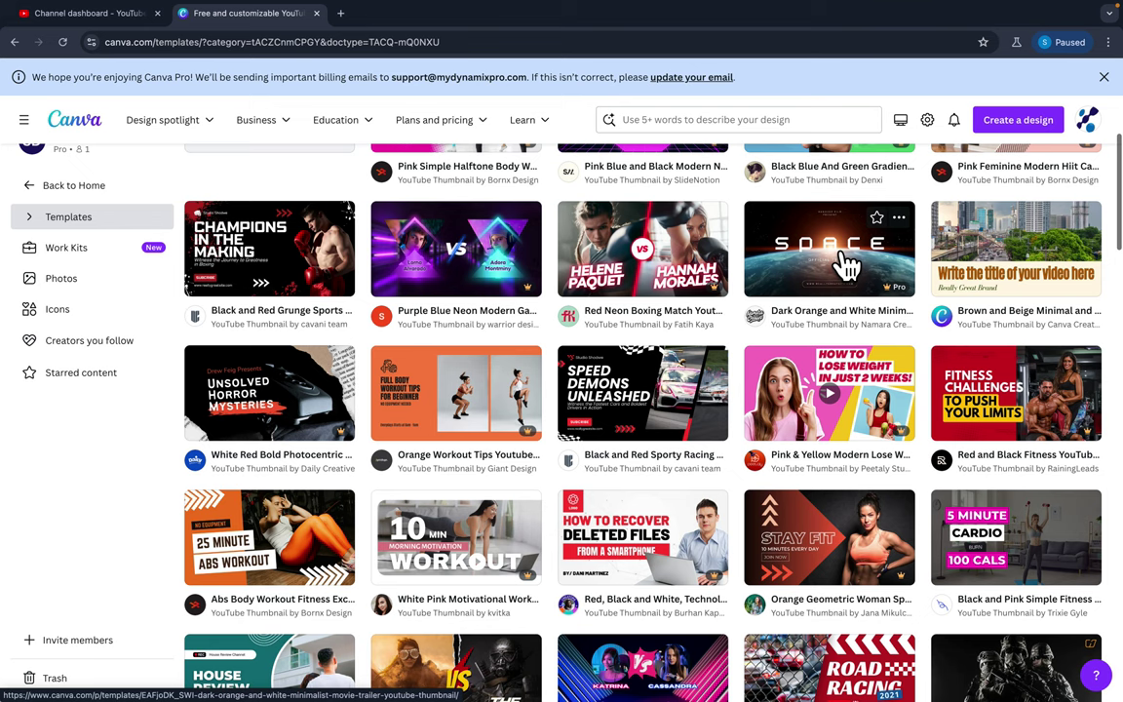
pyautogui.scroll(-2, 846, 263)
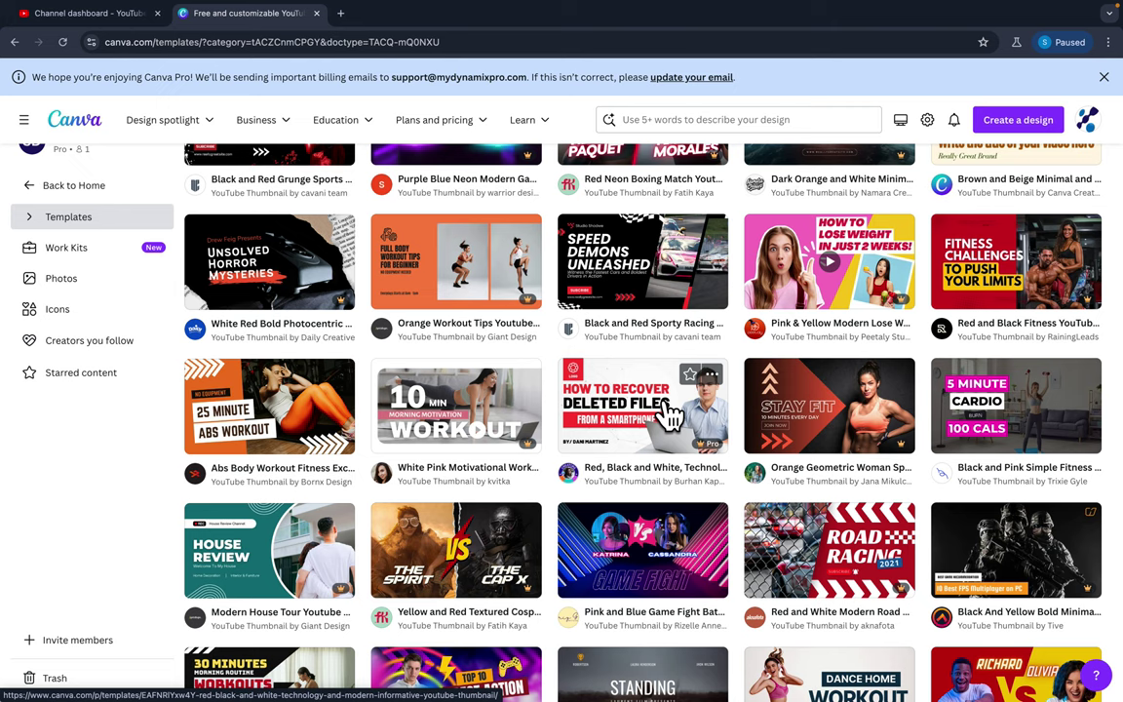
pyautogui.moveTo(709, 446)
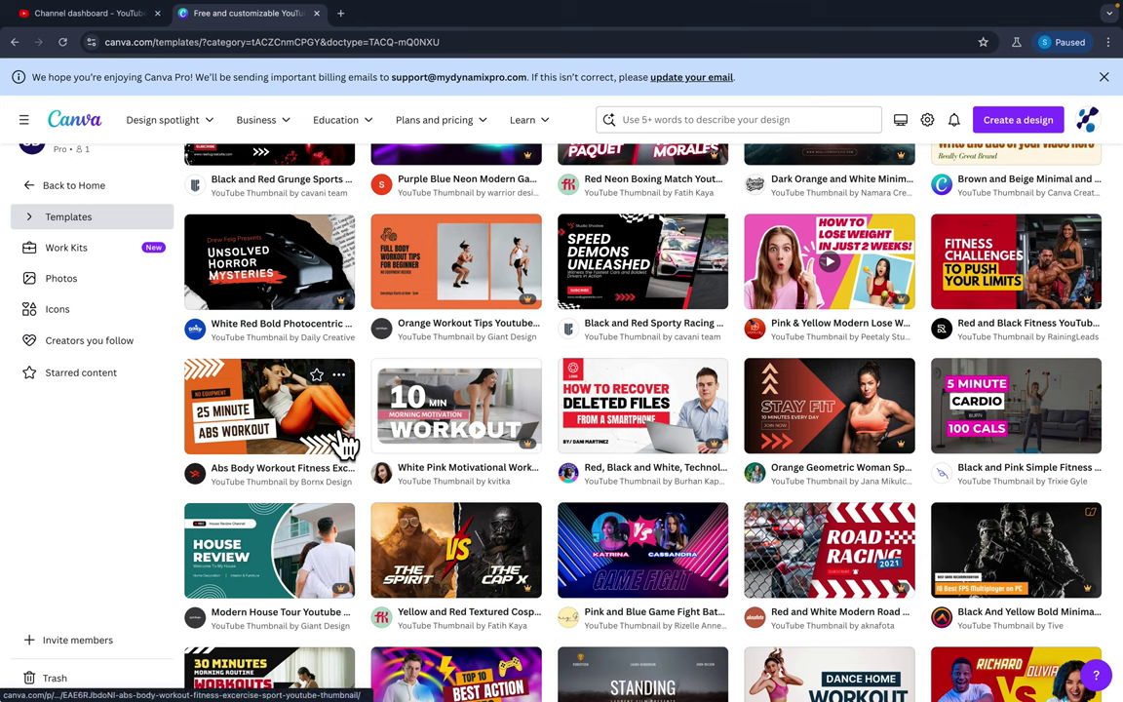
pyautogui.click(628, 424)
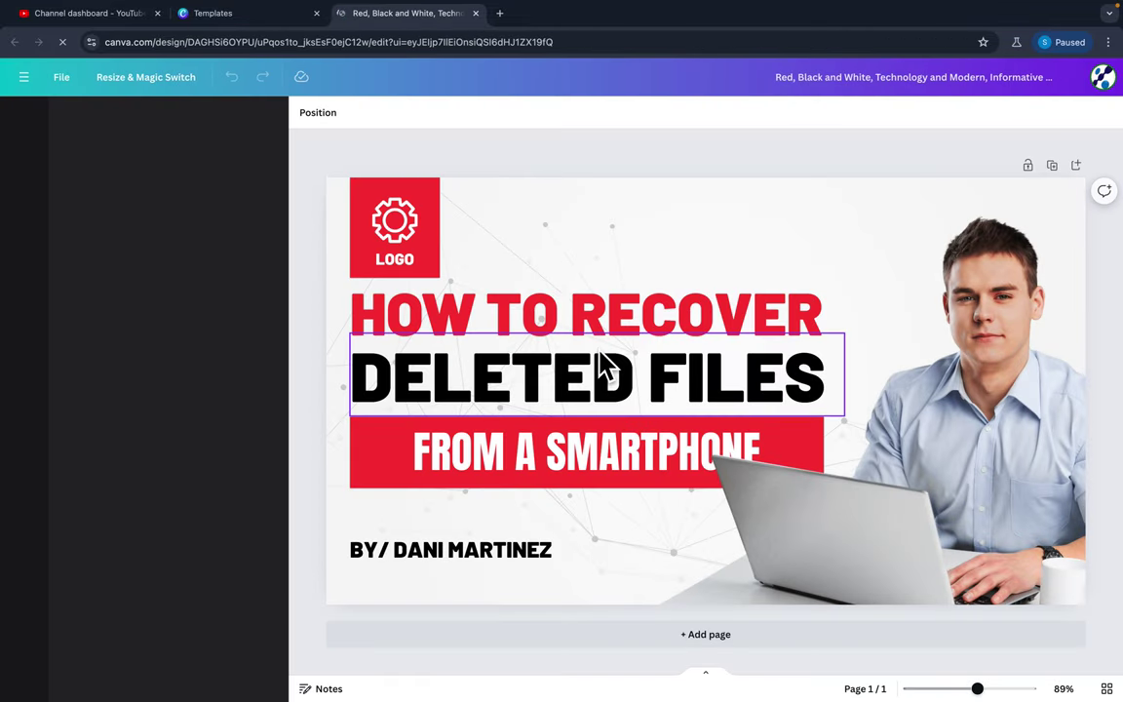
# Delete the placeholder logo's gear icon, LOGO text and red box.
pyautogui.click(395, 243)
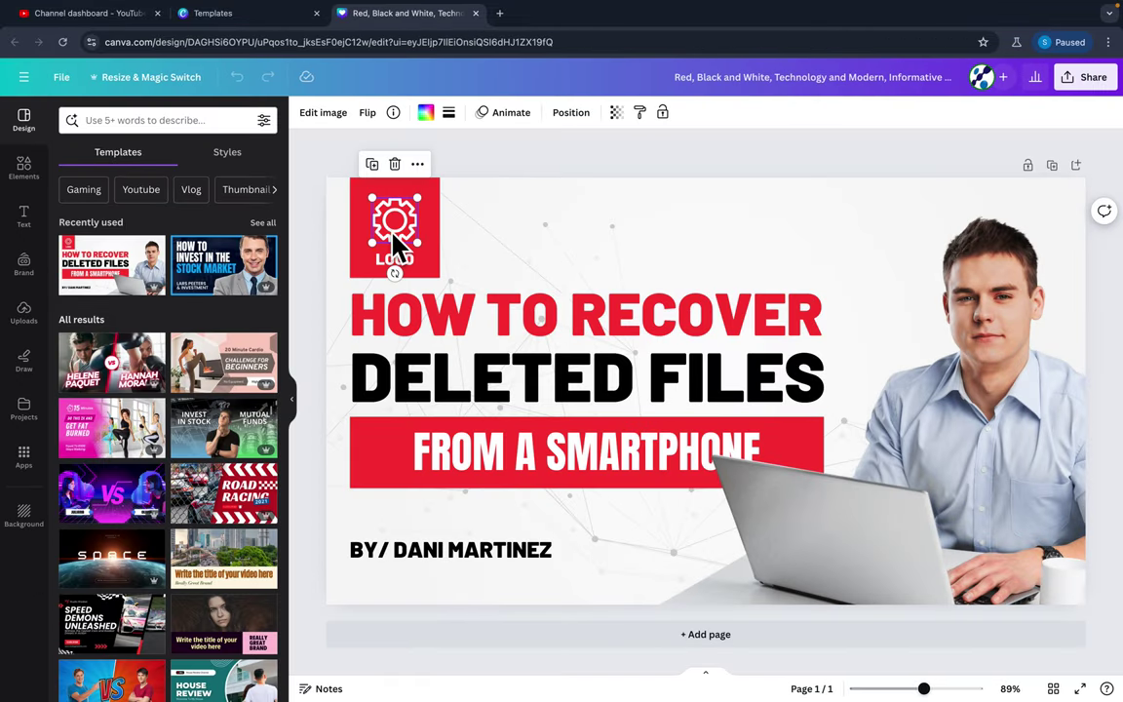
pyautogui.press('Delete')
pyautogui.click(396, 258)
pyautogui.press('Delete')
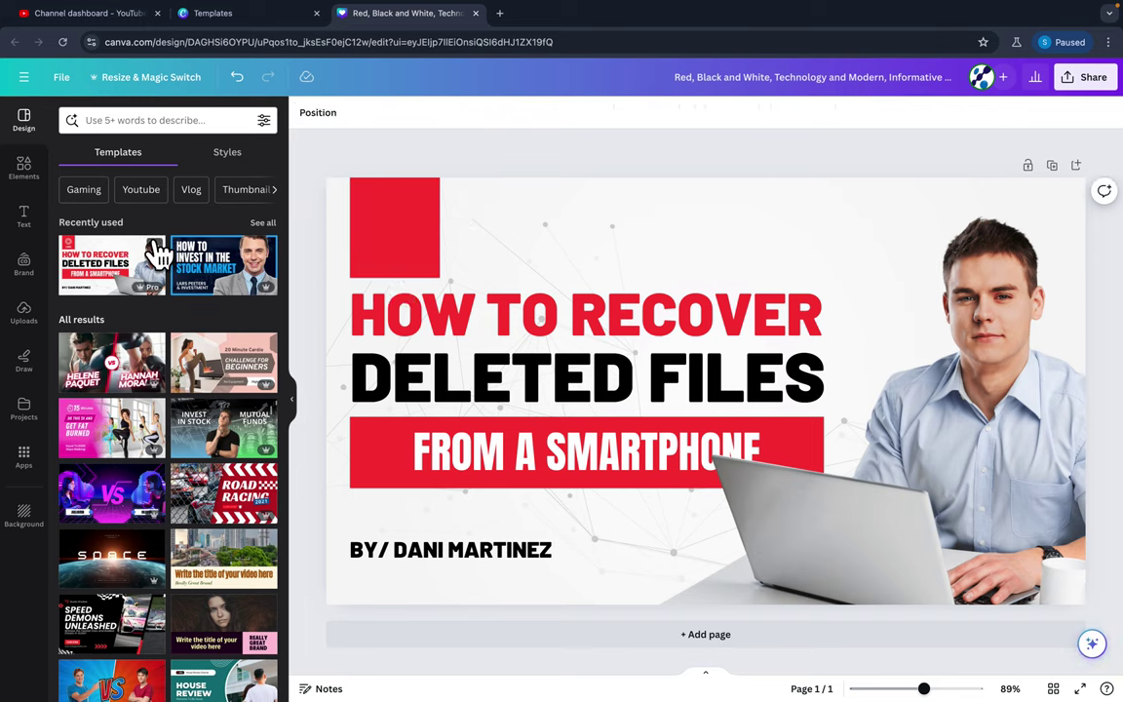
pyautogui.click(397, 239)
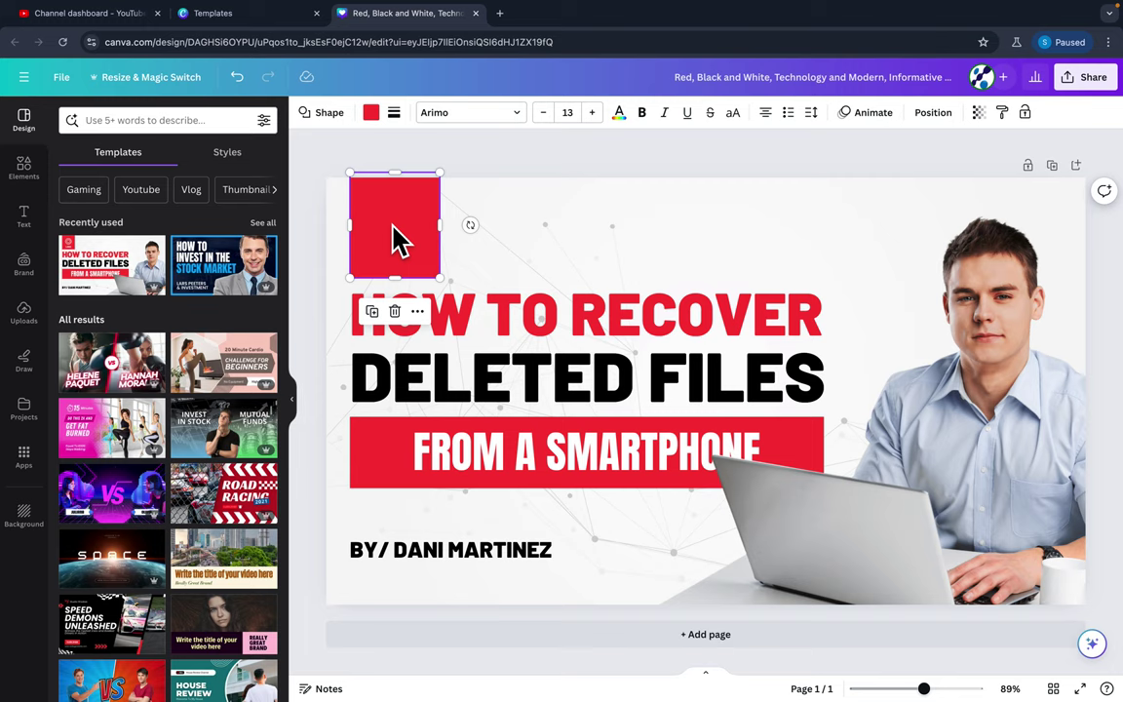
pyautogui.press('Delete')
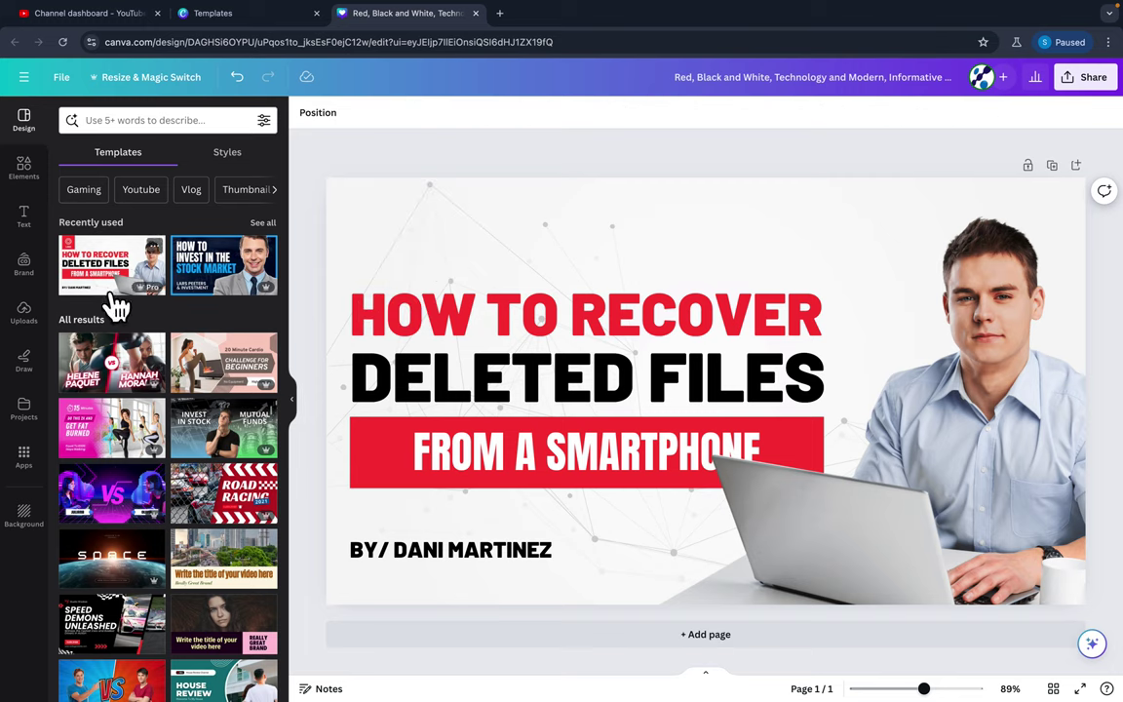
# Add the uploaded blue dot-cluster logo, moved to the top-left and shrunk small.
pyautogui.click(24, 313)
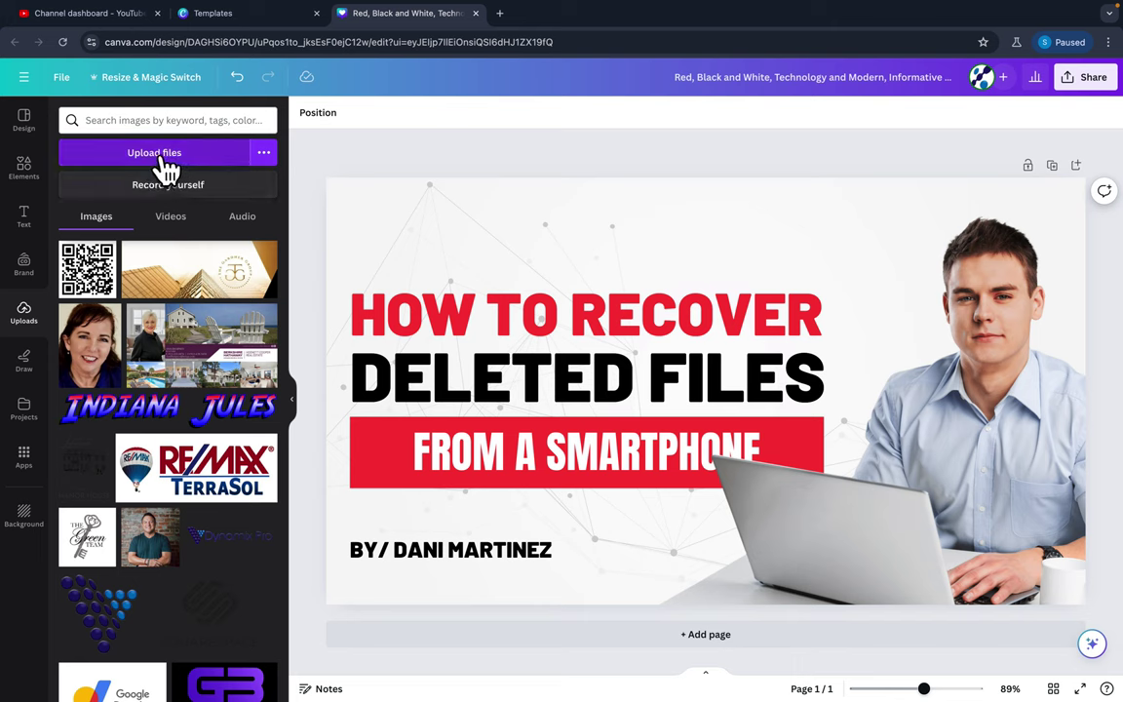
pyautogui.scroll(-5, 174, 313)
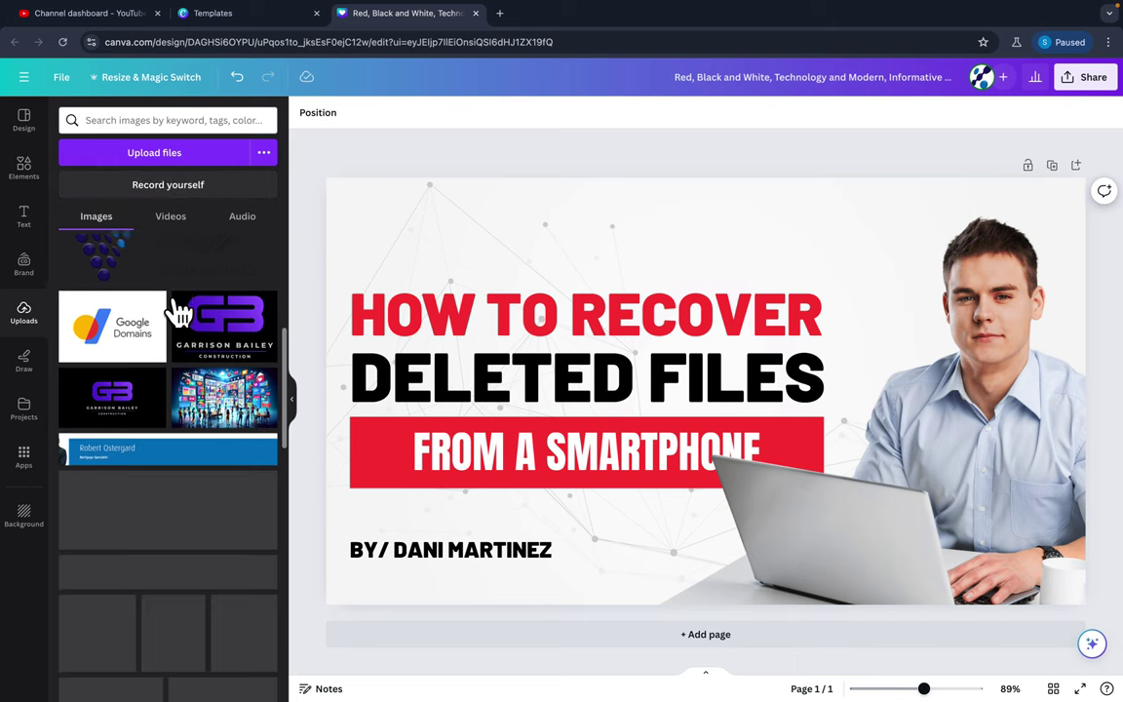
pyautogui.click(105, 317)
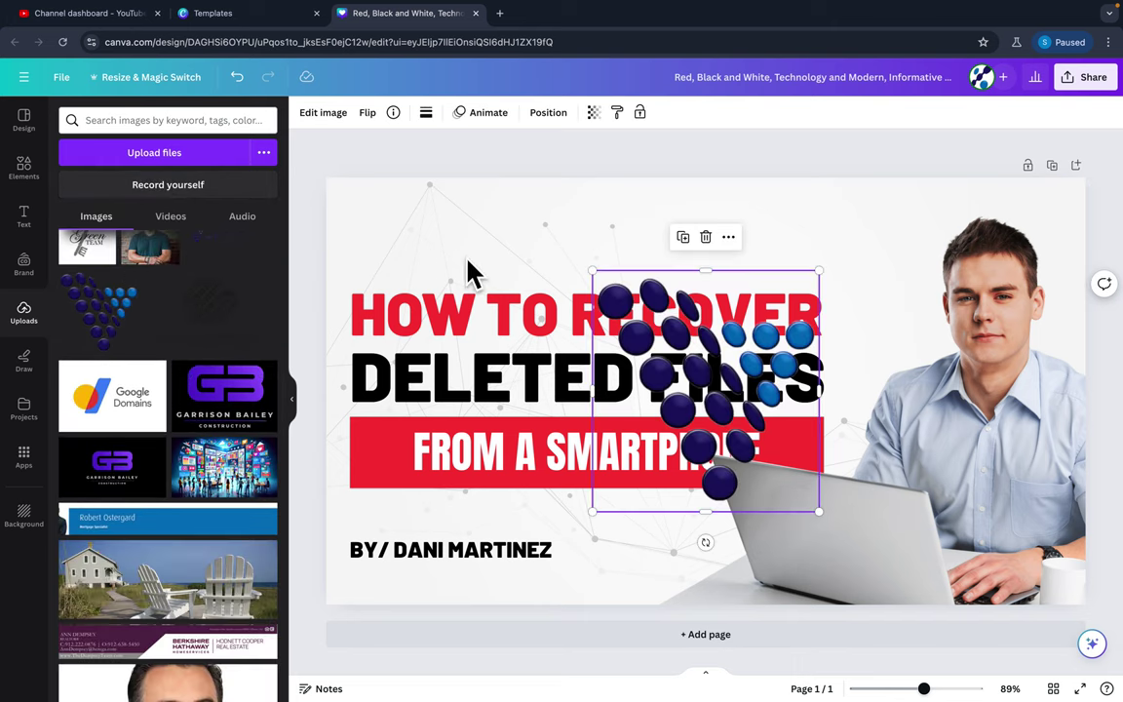
pyautogui.moveTo(710, 376); pyautogui.dragTo(454, 283)
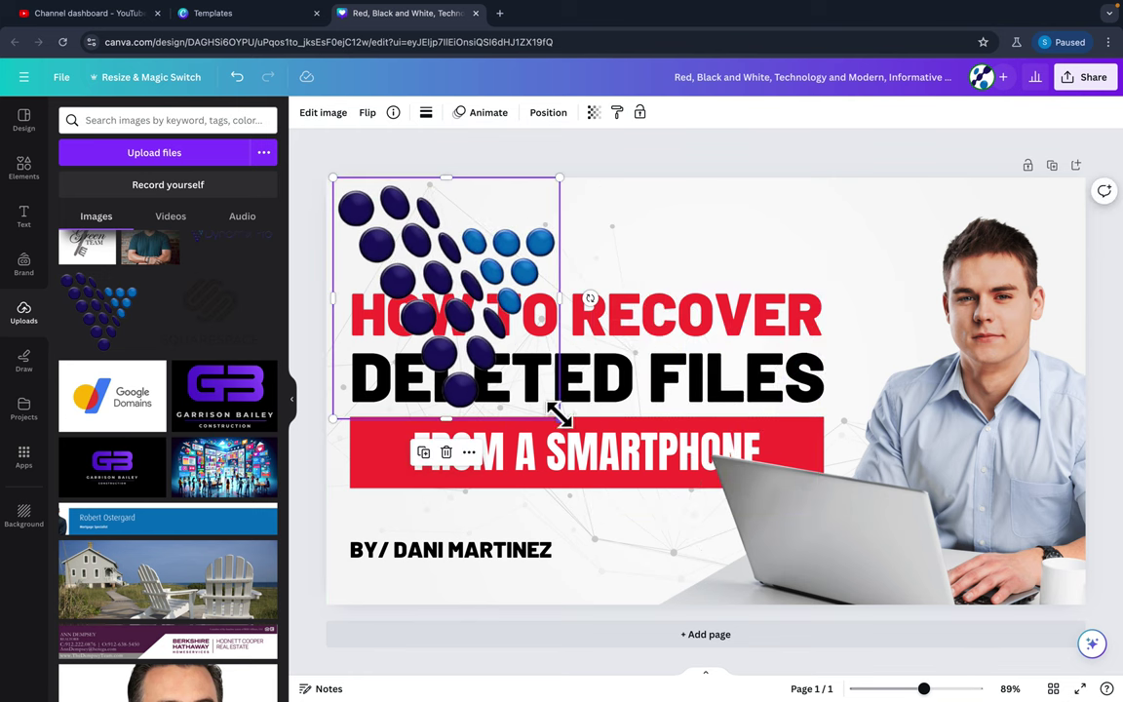
pyautogui.moveTo(558, 414); pyautogui.dragTo(488, 238)
# Change the title word RECOVER to UPDATE, making it 'HOW TO UPDATE'.
pyautogui.click(566, 313)
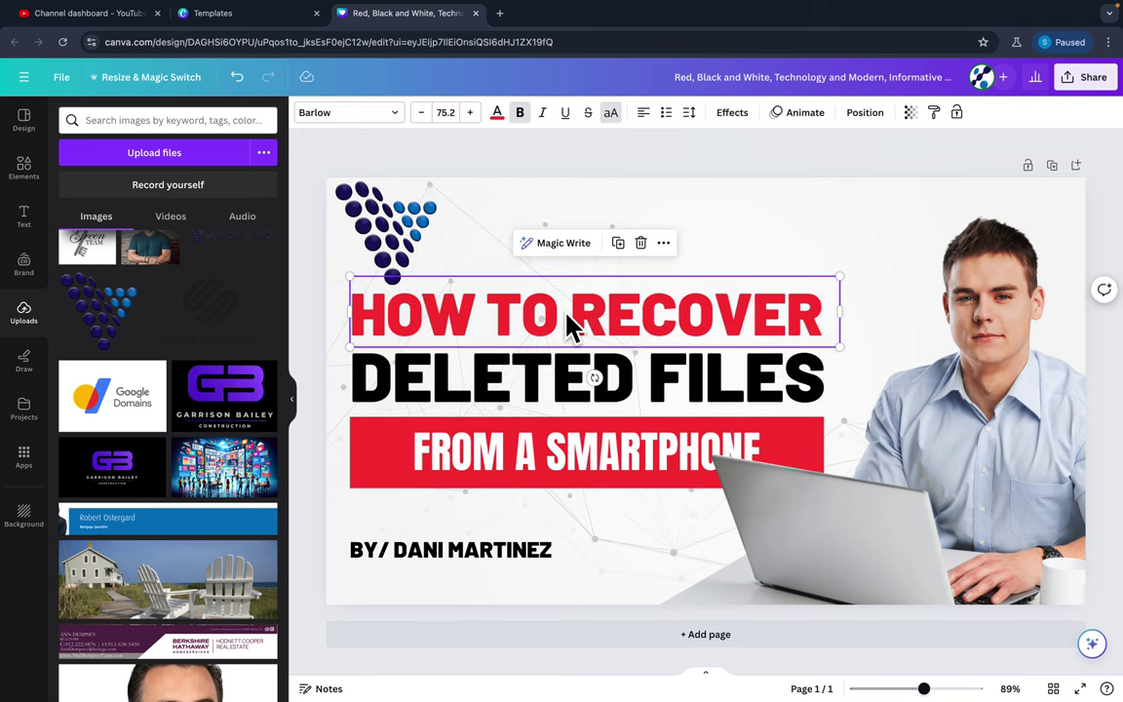
pyautogui.click(599, 320)
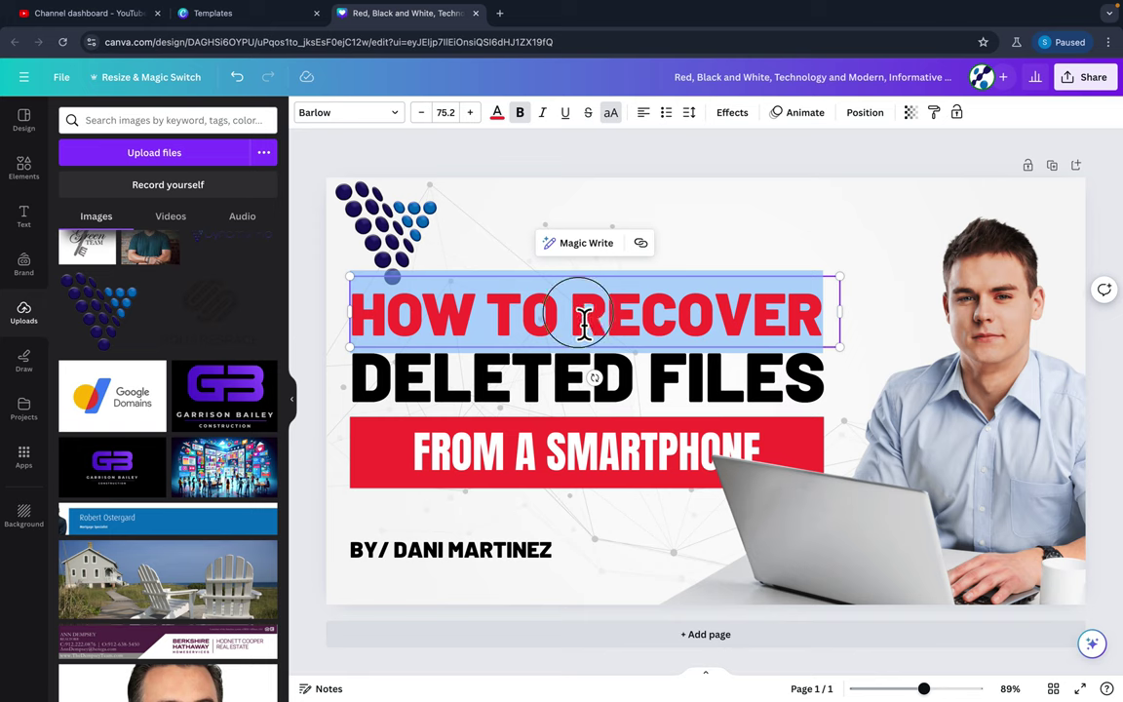
pyautogui.moveTo(583, 321); pyautogui.dragTo(839, 320)
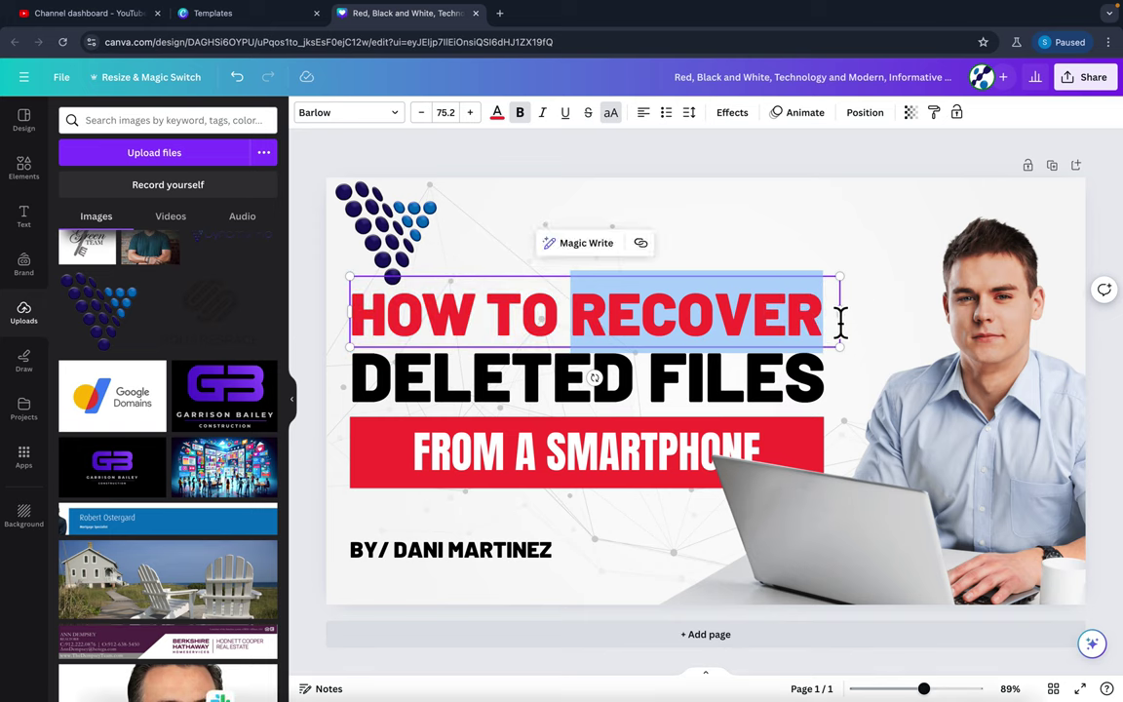
pyautogui.write('UPDATE')
pyautogui.click(662, 395)
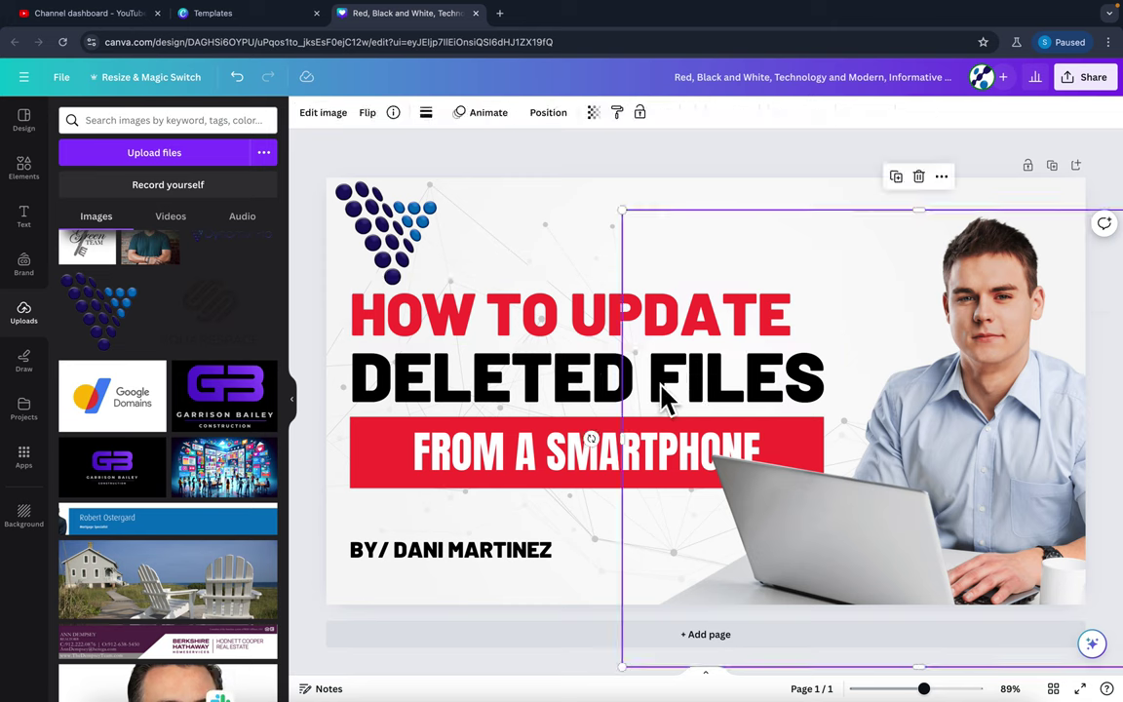
# Replace the DELETED FILES line with 'X USERNAME'.
pyautogui.click(523, 393)
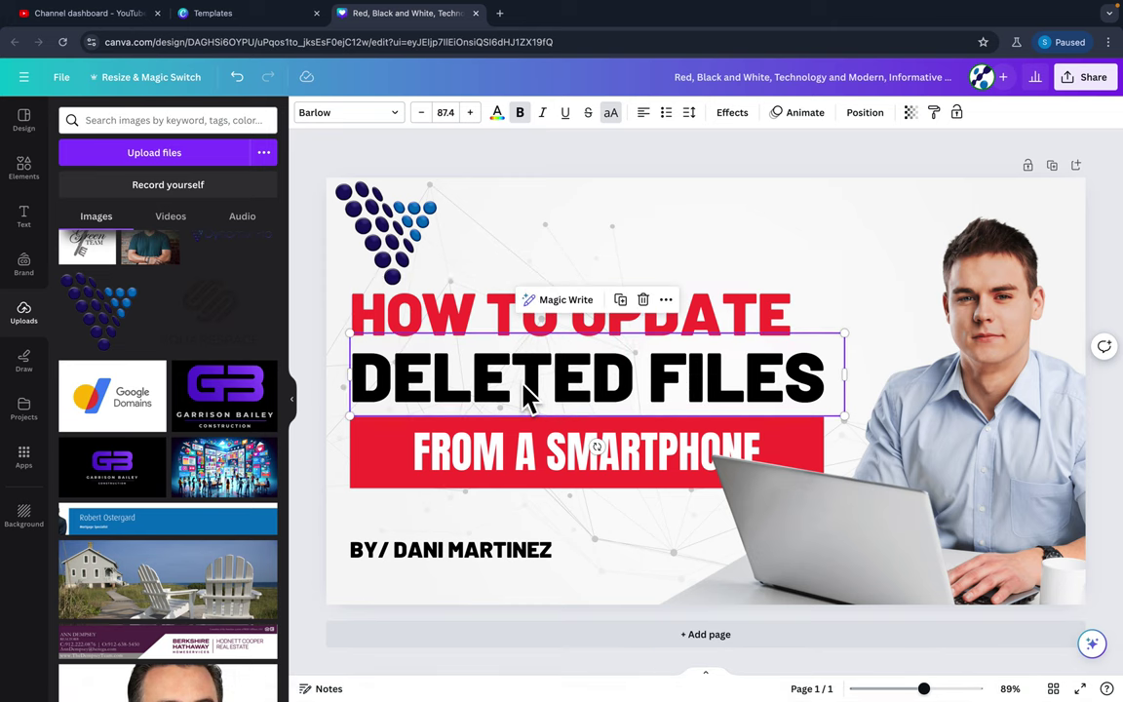
pyautogui.tripleClick(523, 394)
pyautogui.write('TWIT')
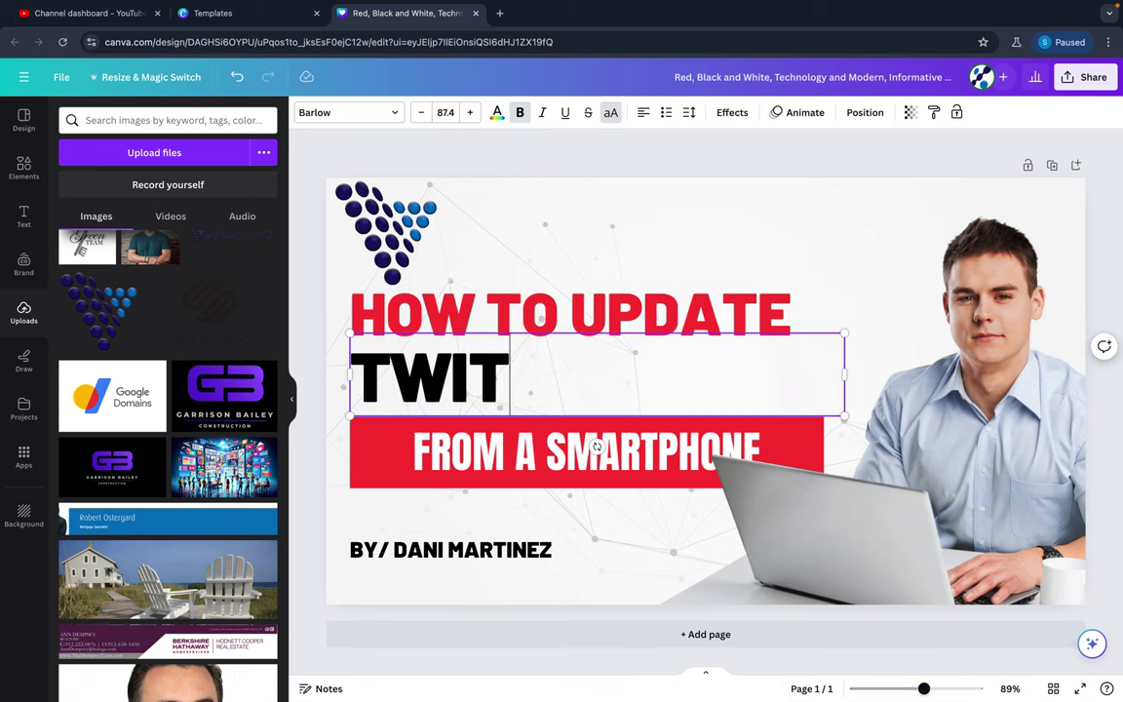
pyautogui.write('TER')
pyautogui.press('BackSpace')
pyautogui.press('BackSpace')
pyautogui.press('BackSpace')
pyautogui.press('BackSpace')
pyautogui.press('BackSpace')
pyautogui.press('BackSpace')
pyautogui.press('BackSpace')
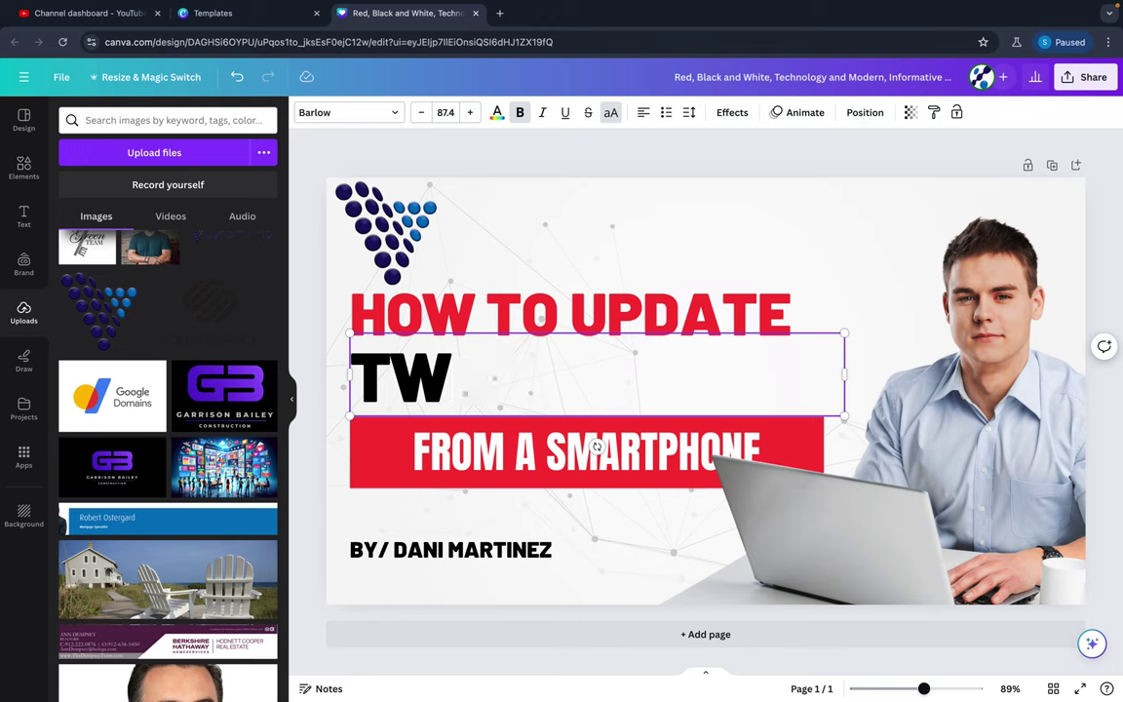
pyautogui.write('X')
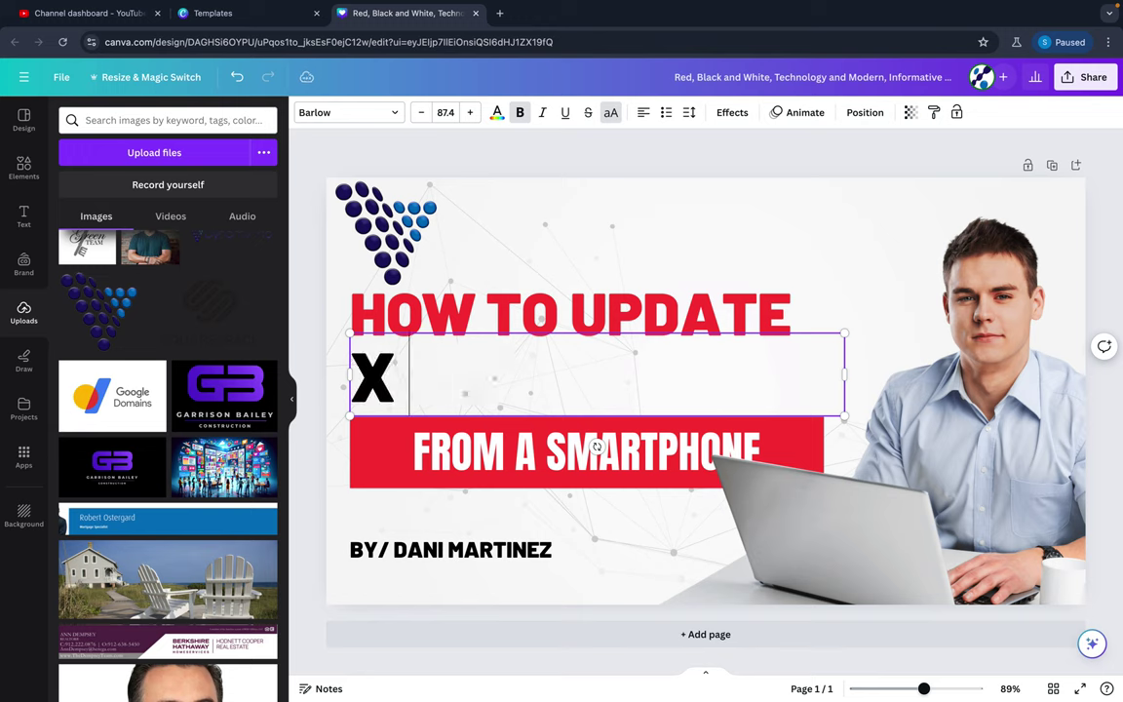
pyautogui.write(' USERNAME')
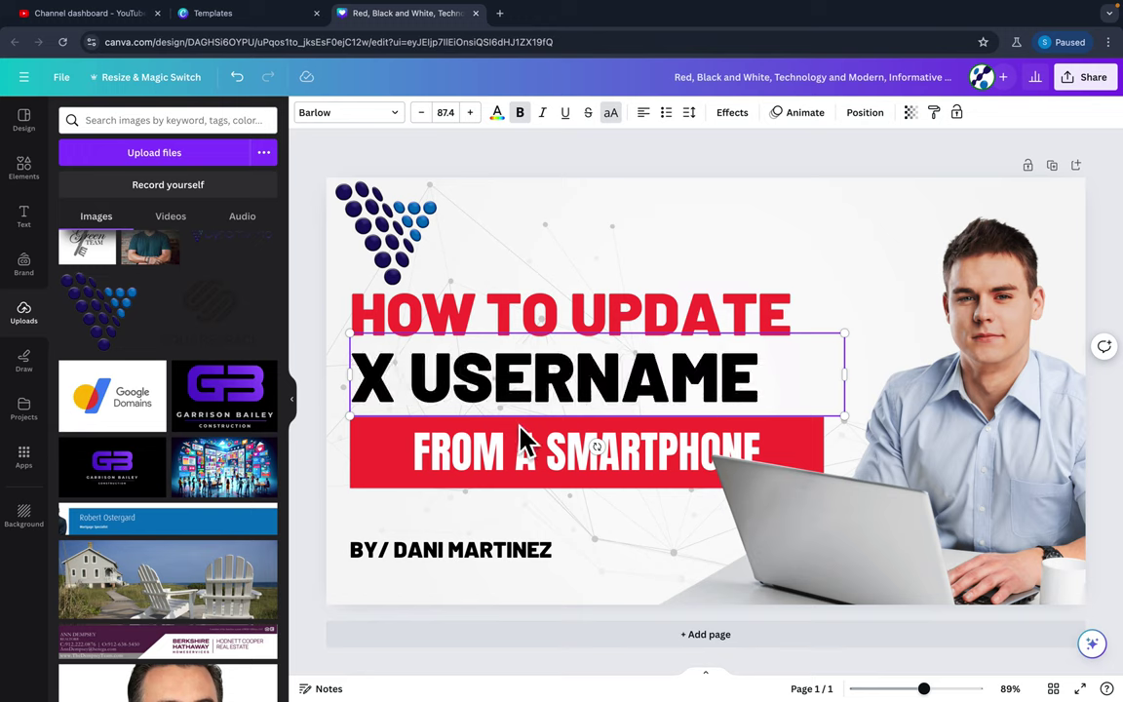
# Change the FROM A SMARTPHONE banner text to 'FROM YOUR DESKTOP'.
pyautogui.click(526, 443)
pyautogui.doubleClick(536, 454)
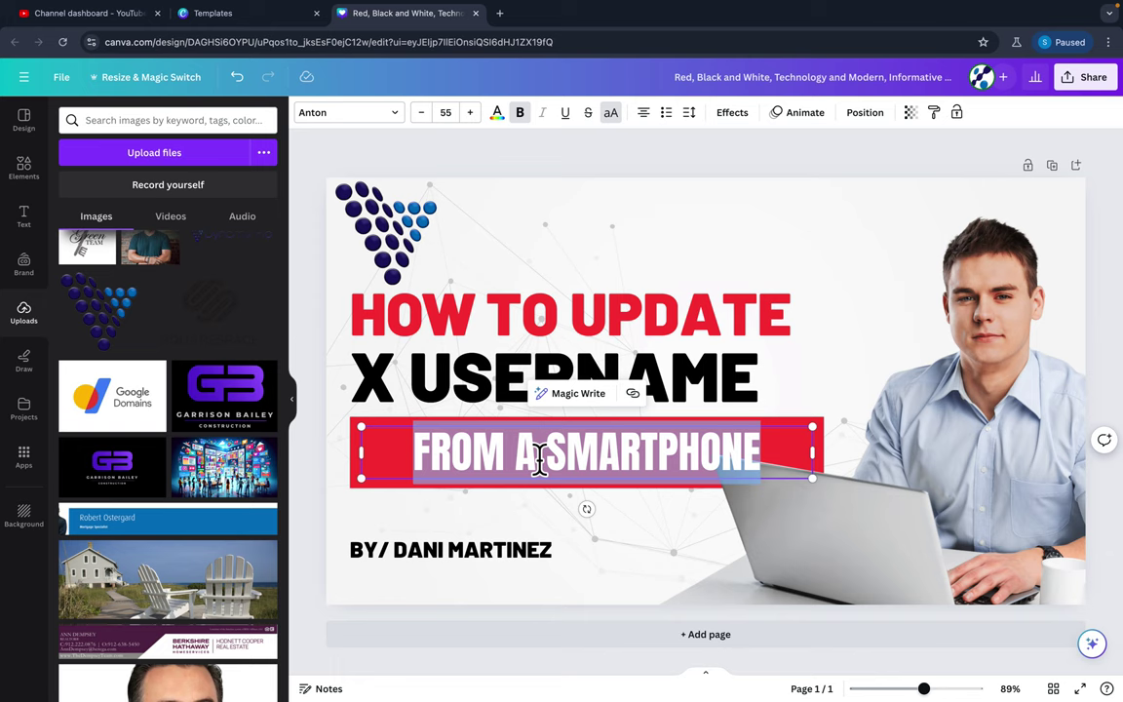
pyautogui.write('FROM YOUR DESK')
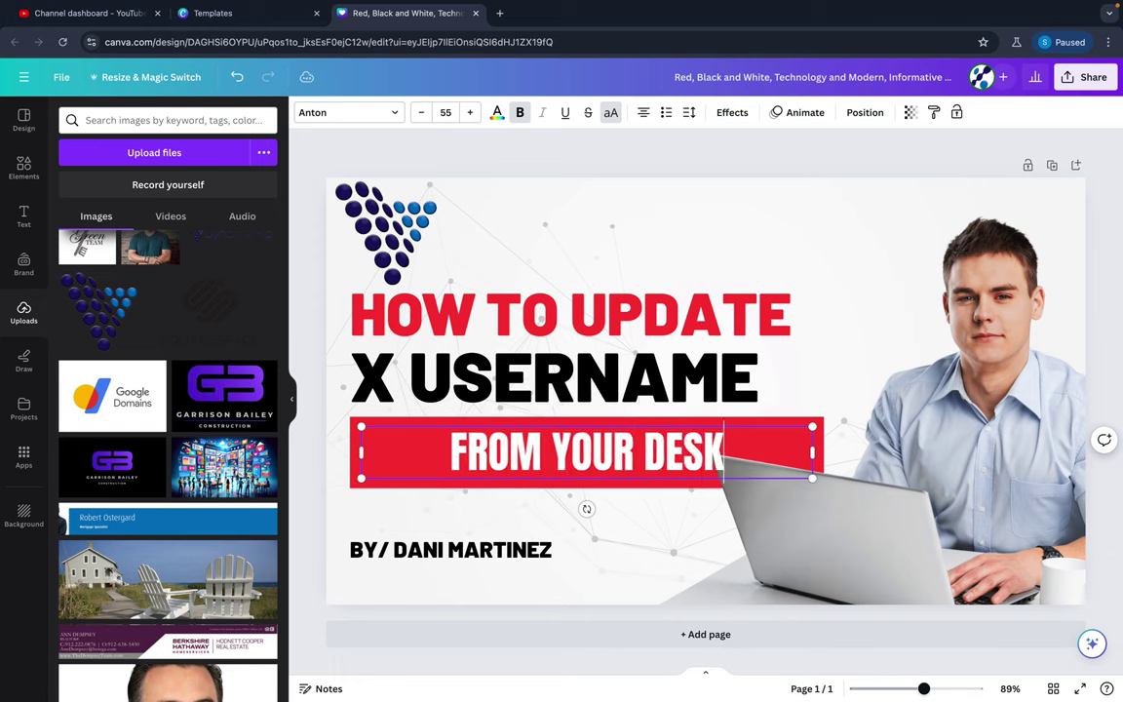
pyautogui.write('TOP')
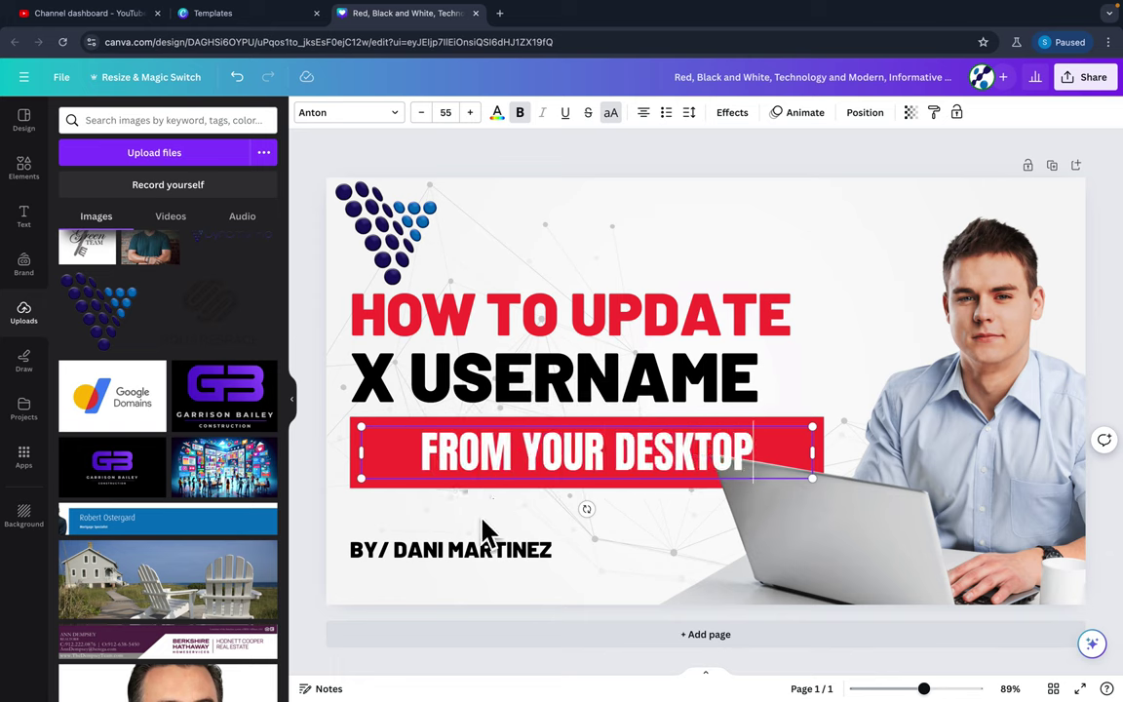
pyautogui.click(485, 527)
# Delete the author byline text box from the lower left.
pyautogui.doubleClick(524, 551)
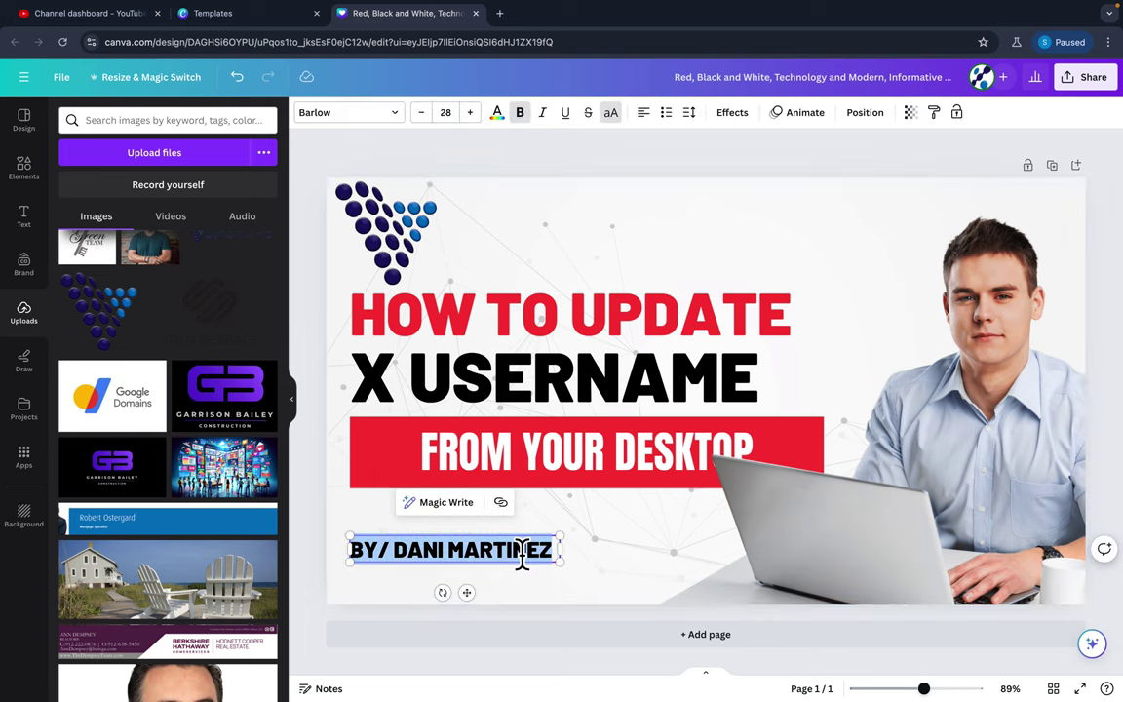
pyautogui.moveTo(394, 551); pyautogui.dragTo(568, 549)
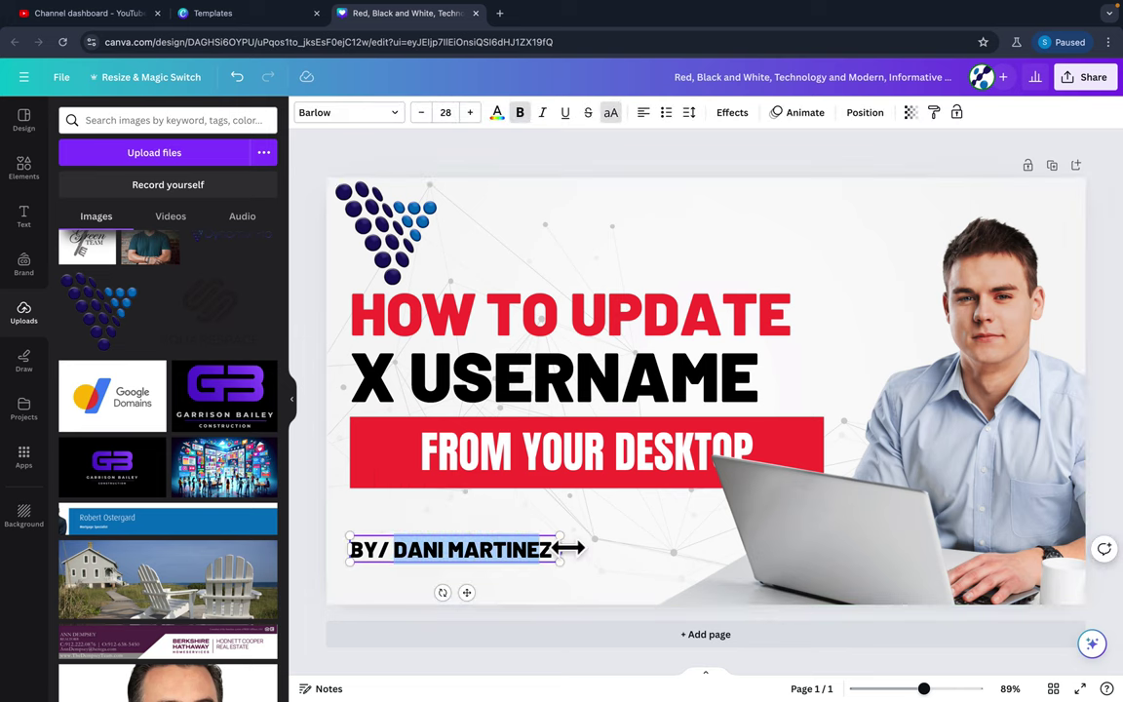
pyautogui.click(444, 550)
pyautogui.moveTo(394, 552); pyautogui.dragTo(557, 551)
pyautogui.click(530, 564)
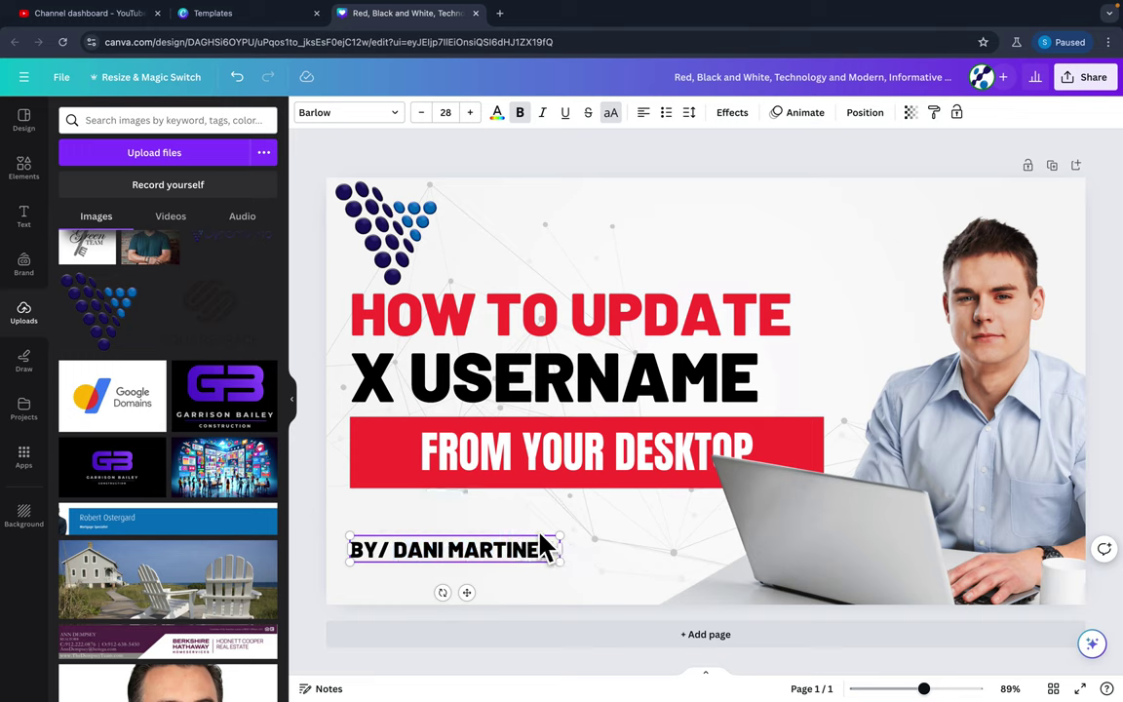
pyautogui.click(600, 548)
pyautogui.click(548, 558)
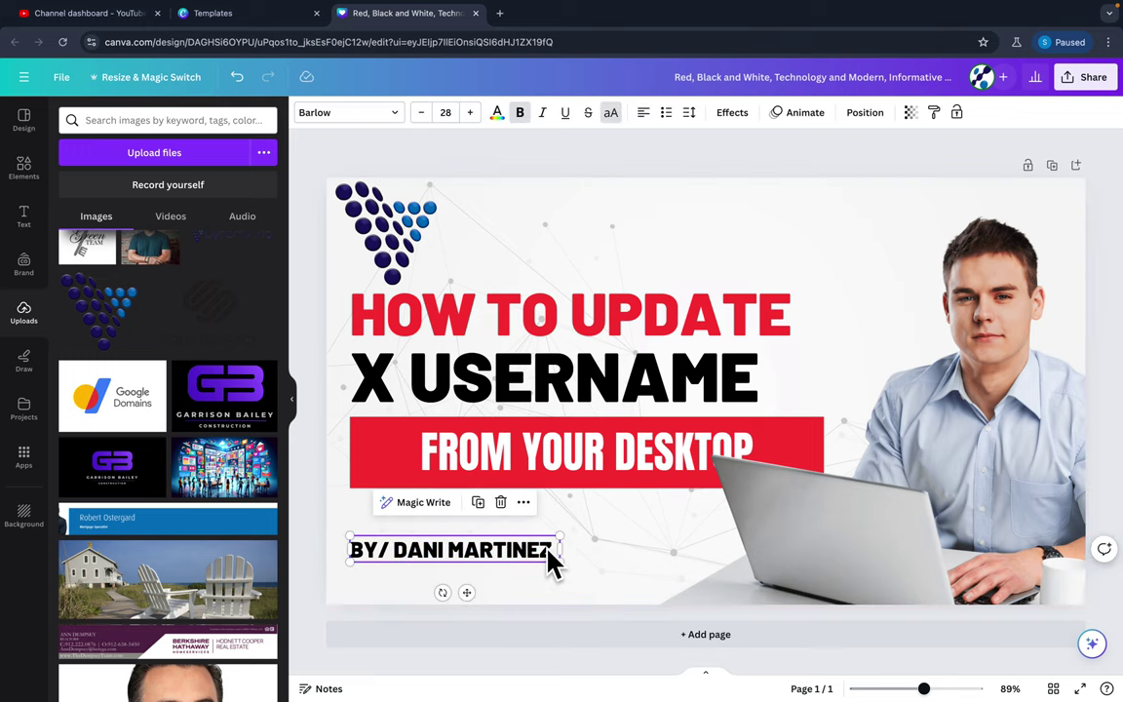
pyautogui.press('Delete')
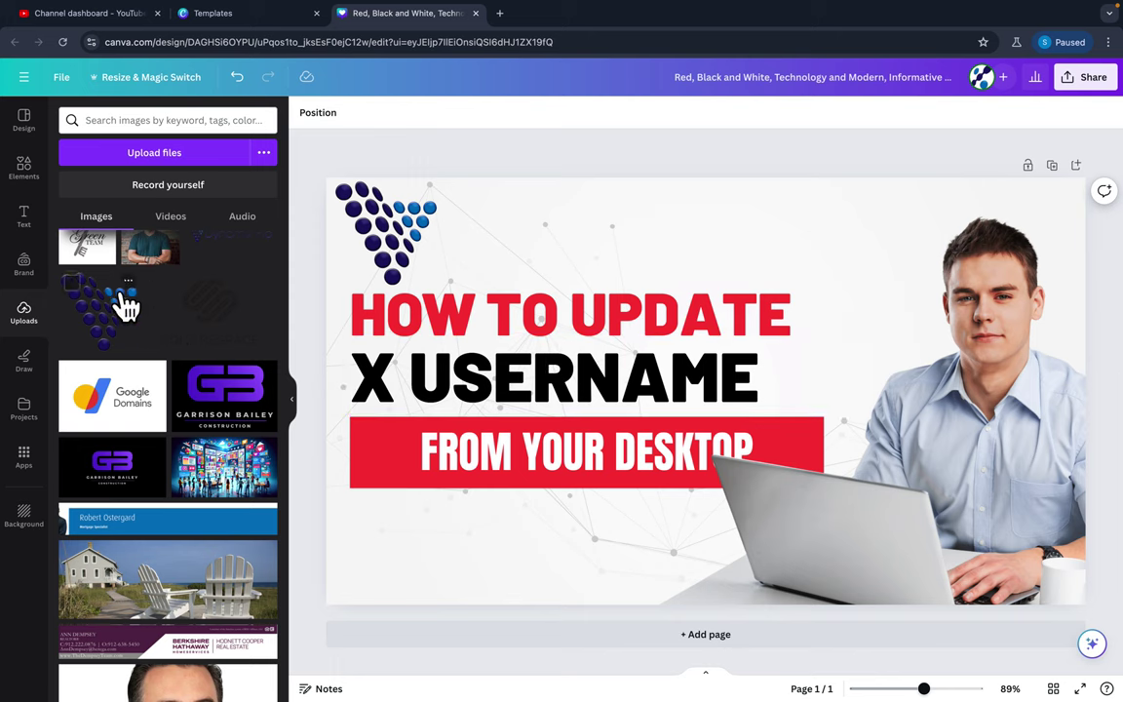
# Download the design as a 1280×720 JPG instead of PNG.
pyautogui.scroll(3, 120, 301)
pyautogui.scroll(-5, 126, 304)
pyautogui.scroll(-5, 120, 301)
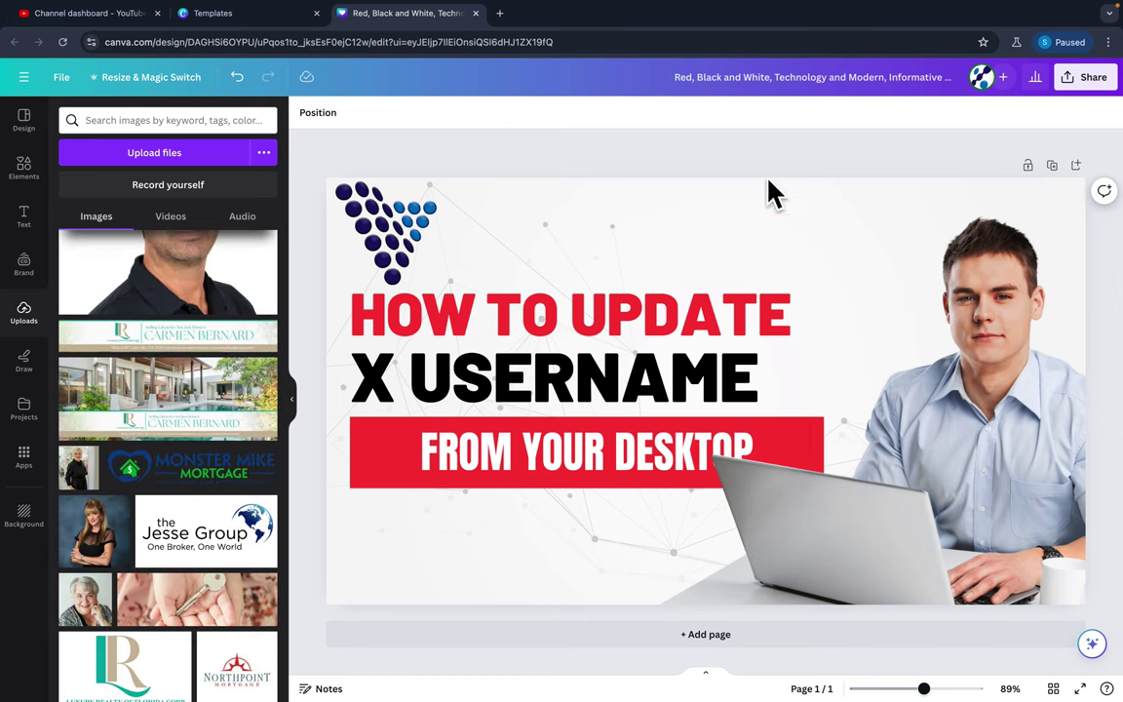
pyautogui.click(1089, 87)
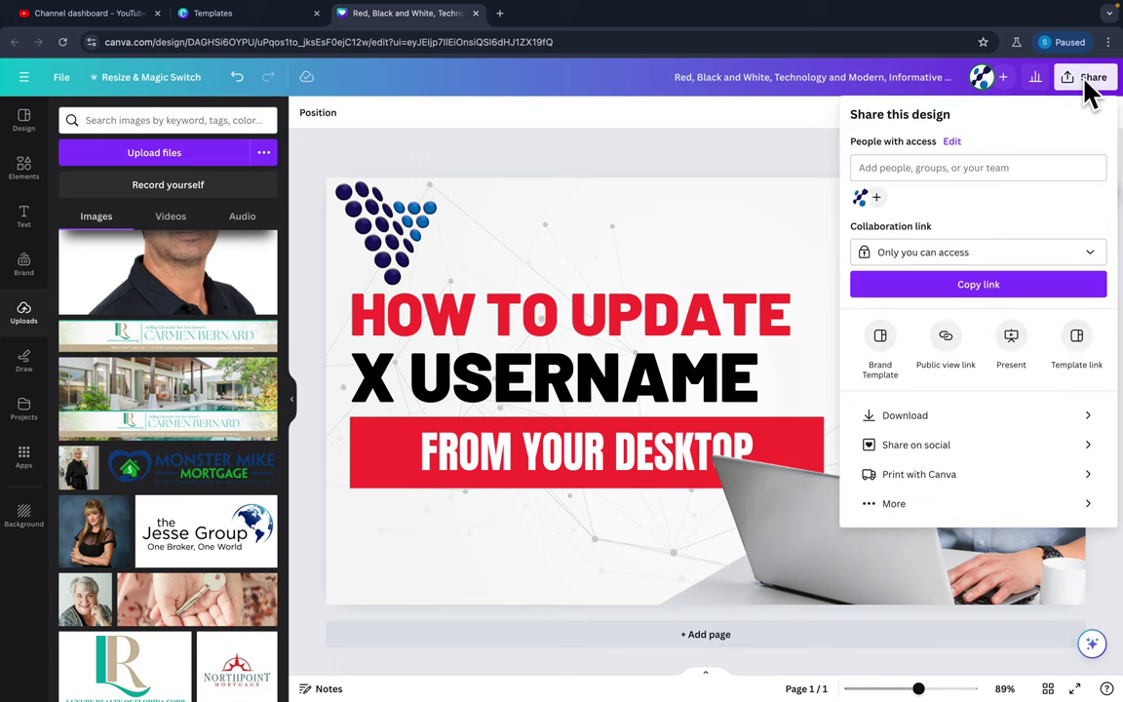
pyautogui.click(907, 417)
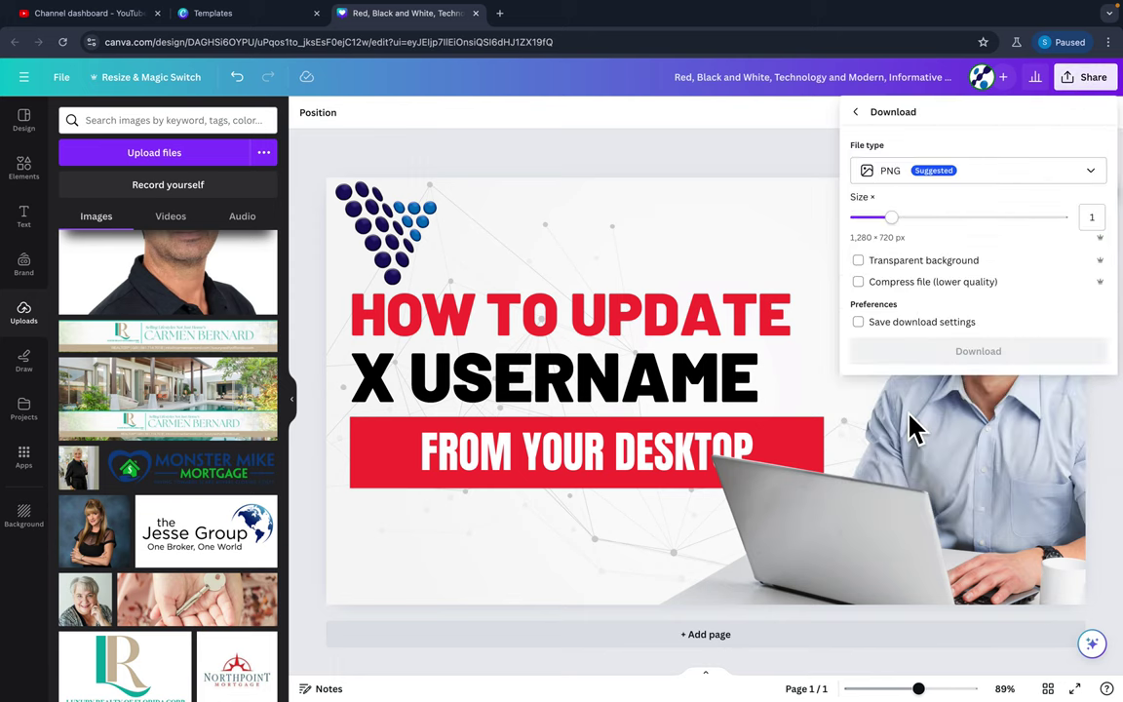
pyautogui.click(931, 183)
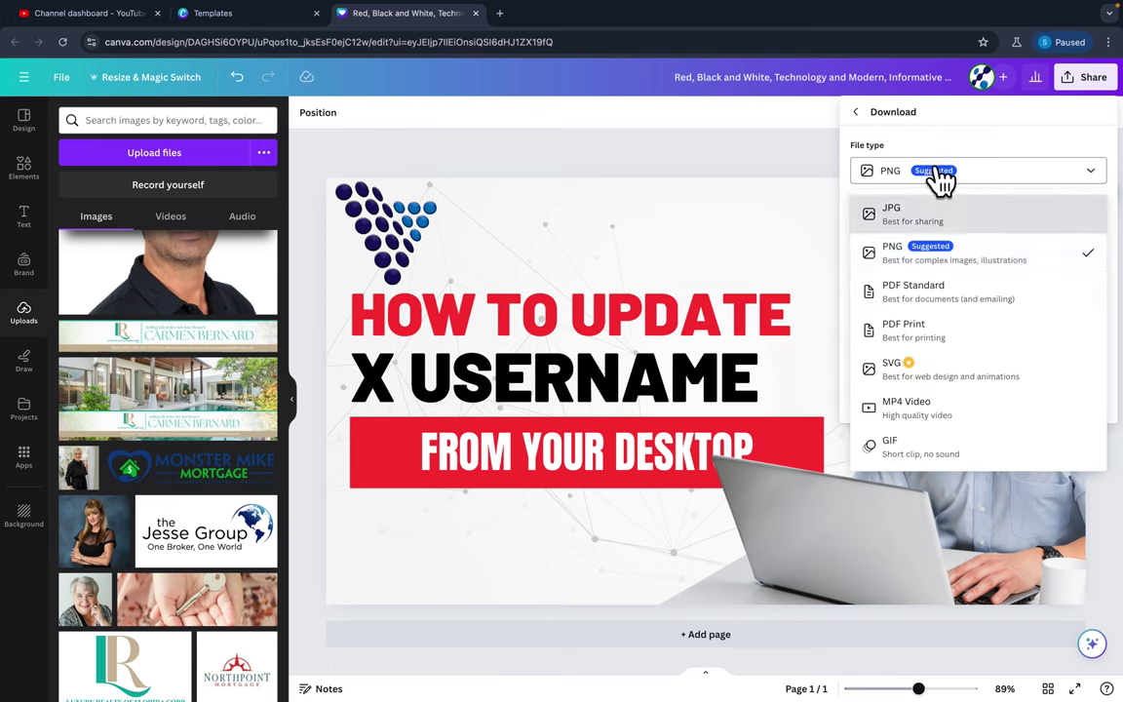
pyautogui.click(940, 180)
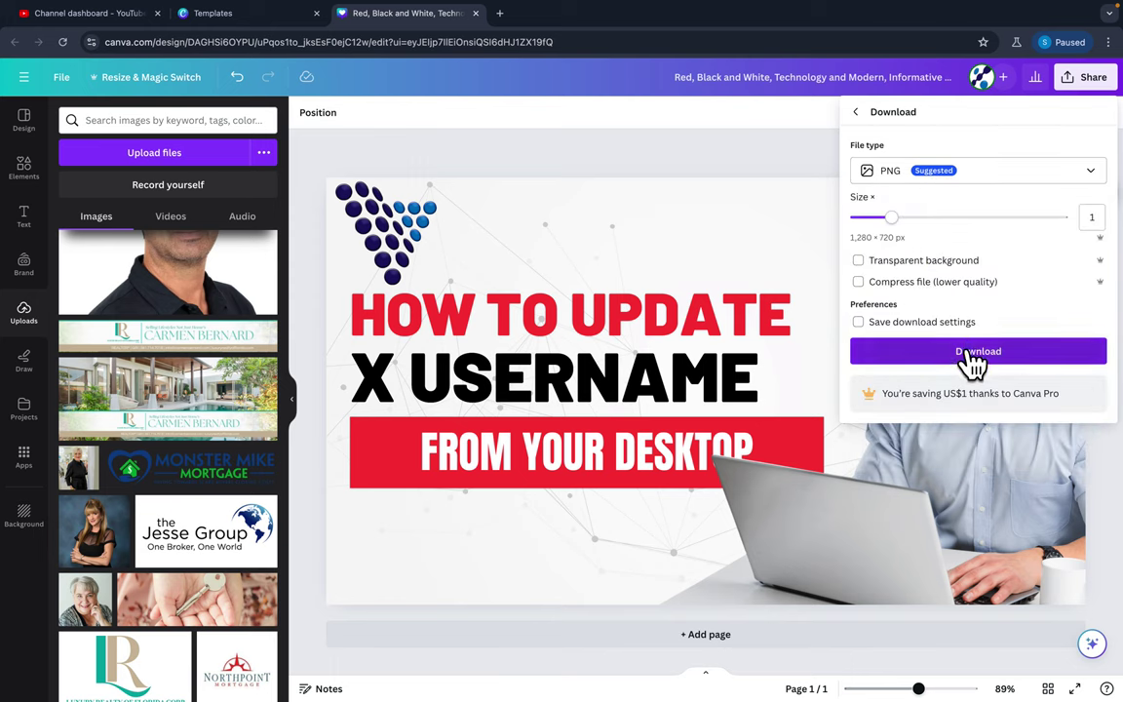
pyautogui.click(959, 188)
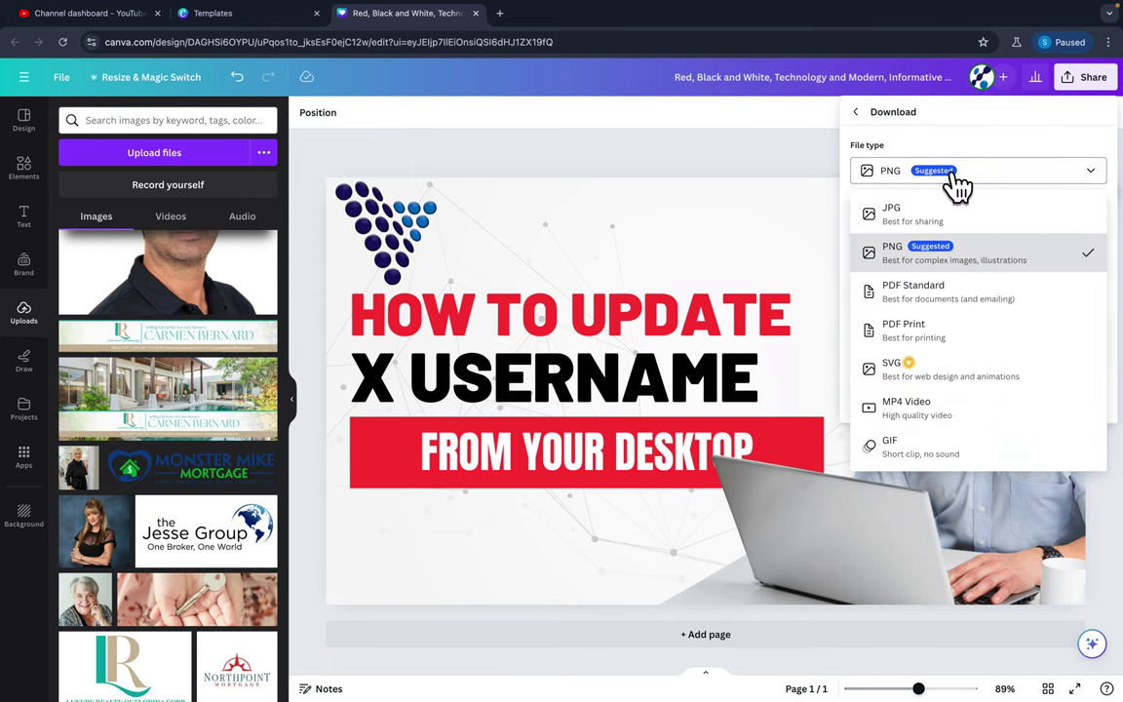
pyautogui.click(942, 216)
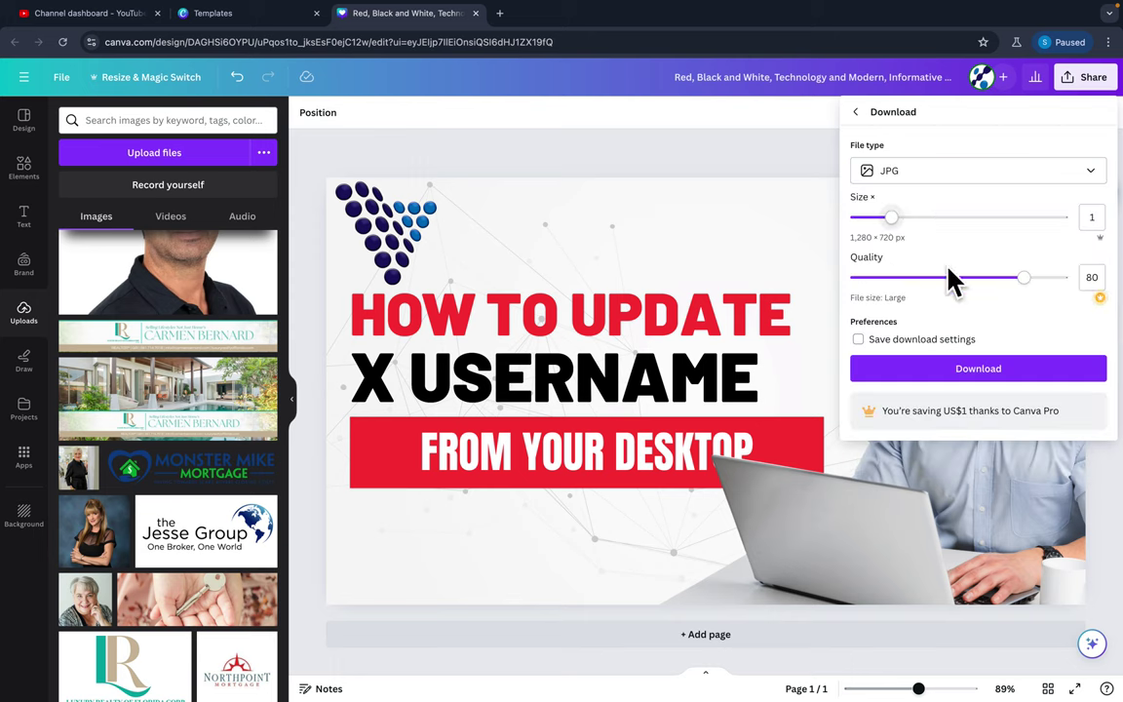
pyautogui.click(964, 369)
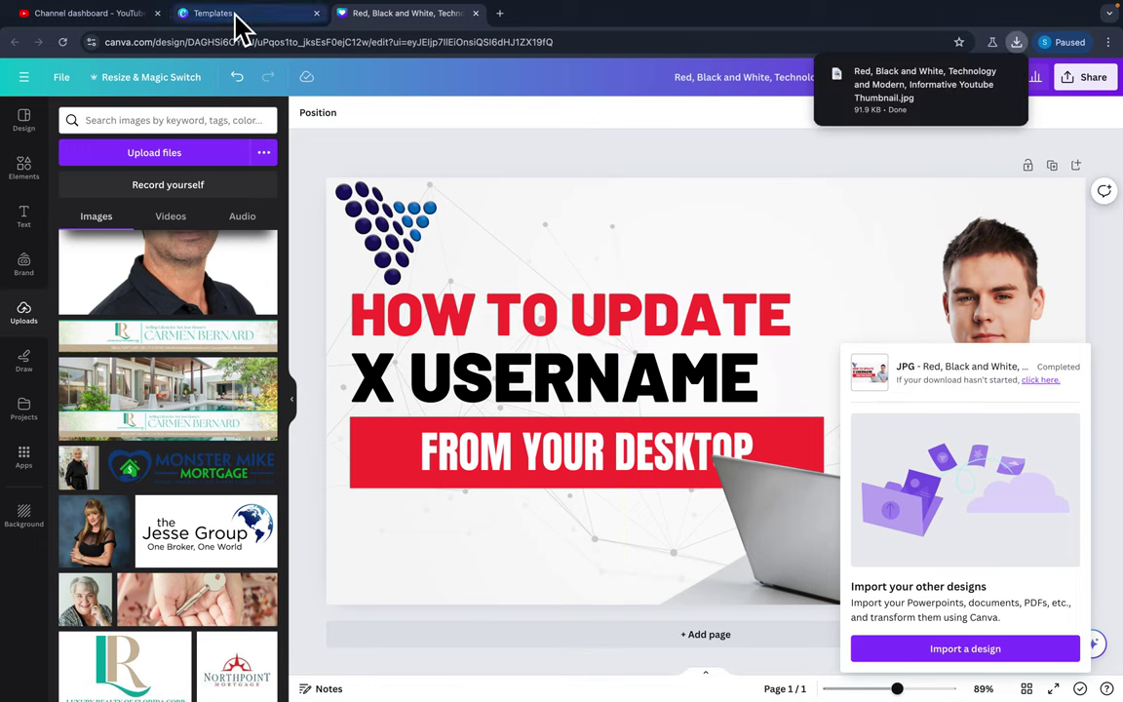
# Upload the downloaded Canva image from Downloads as the custom thumbnail, then advance the wizard.
pyautogui.click(98, 13)
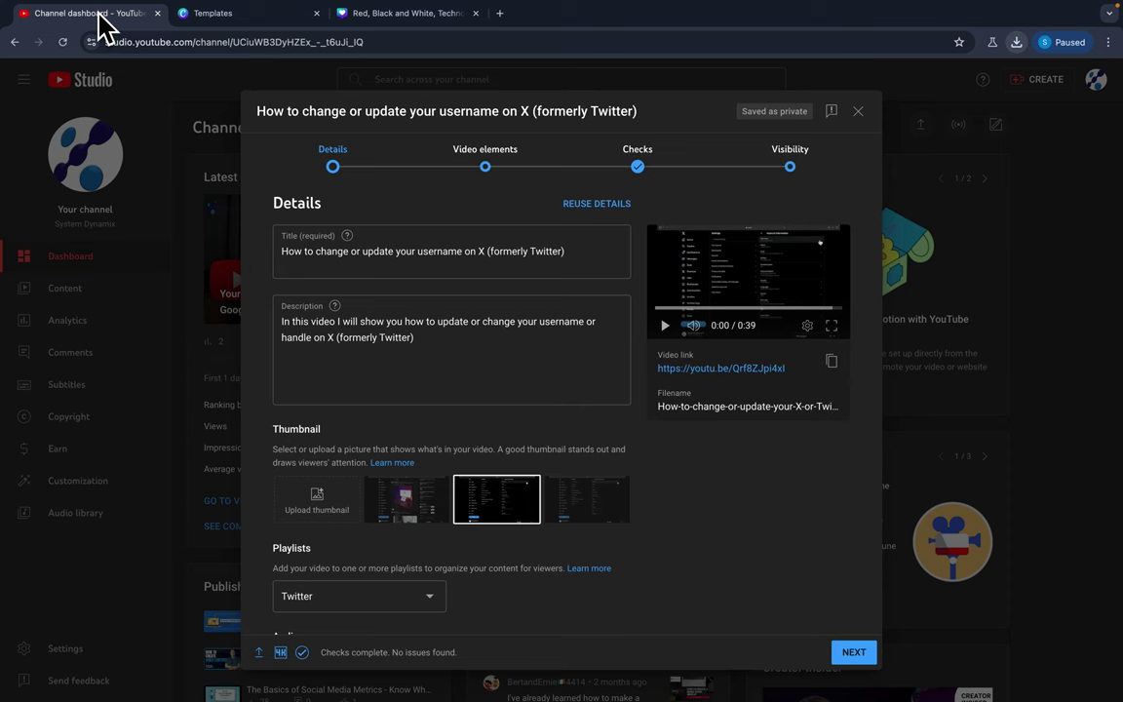
pyautogui.click(324, 509)
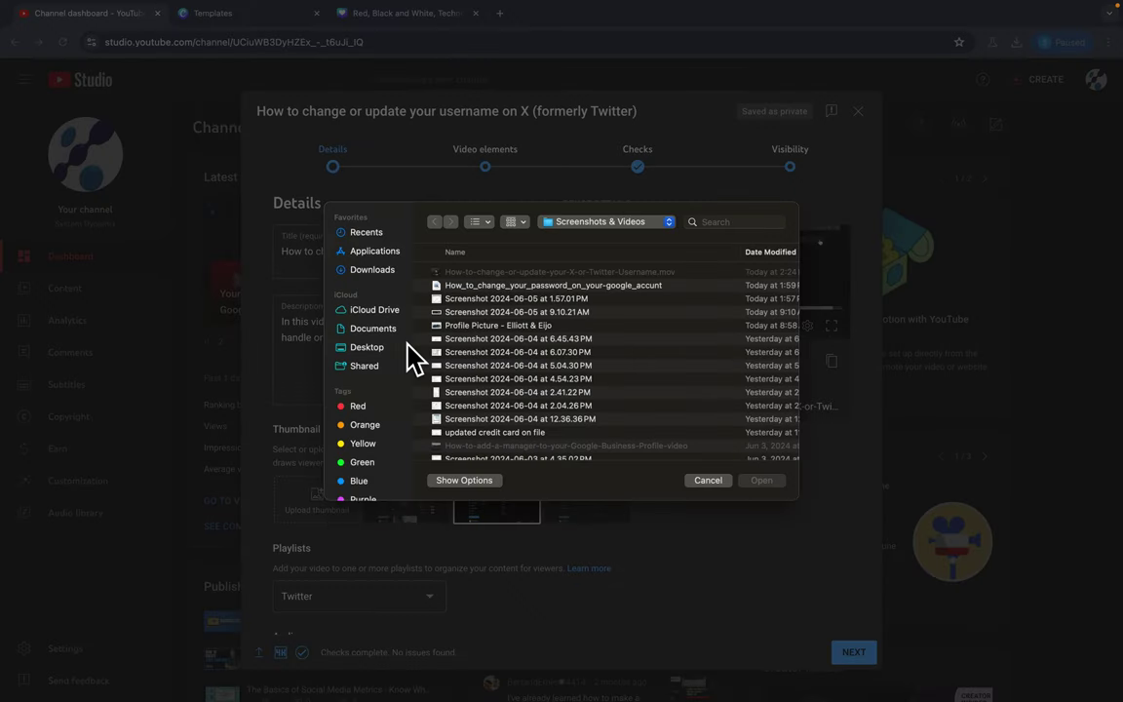
pyautogui.click(378, 270)
pyautogui.doubleClick(509, 271)
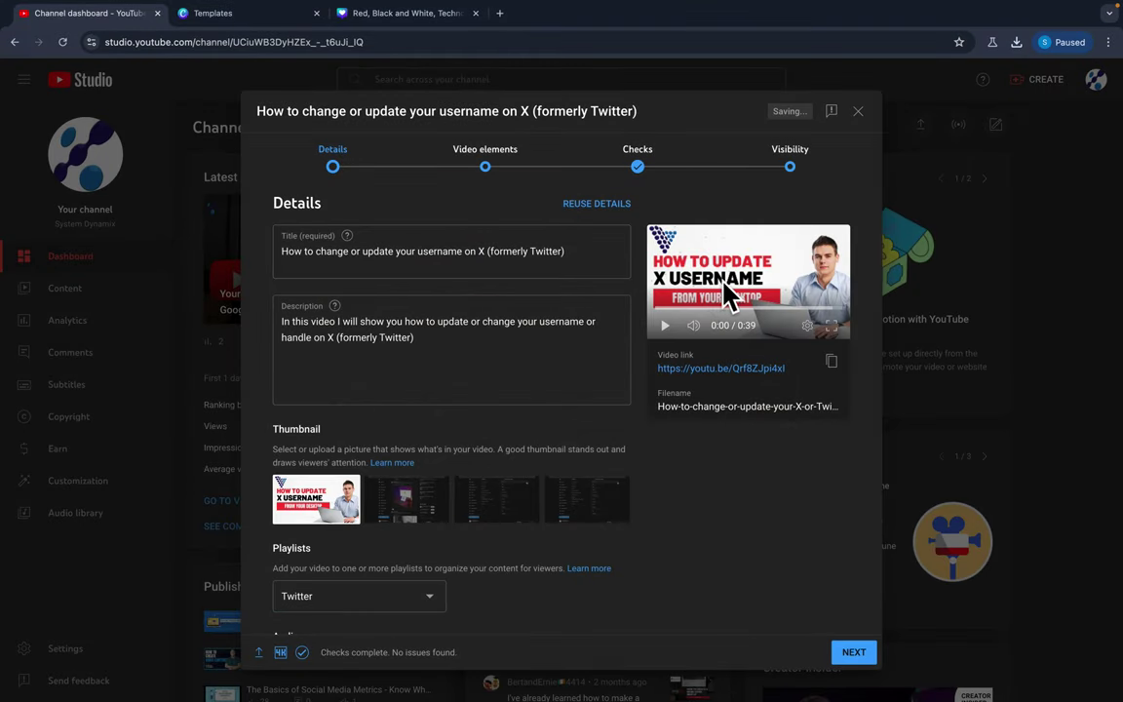
pyautogui.click(853, 652)
pyautogui.click(853, 652)
# Publish the 'How to update X username' video as public, copy its video link, and dismiss the confirmation.
pyautogui.click(853, 652)
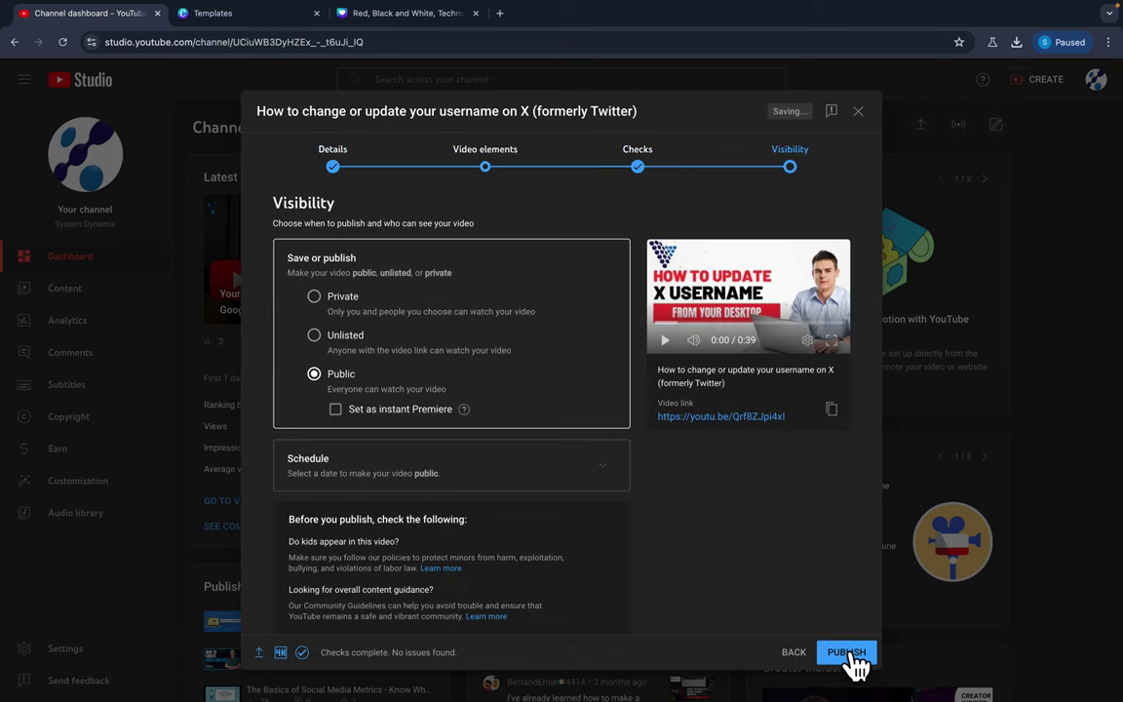
pyautogui.click(853, 652)
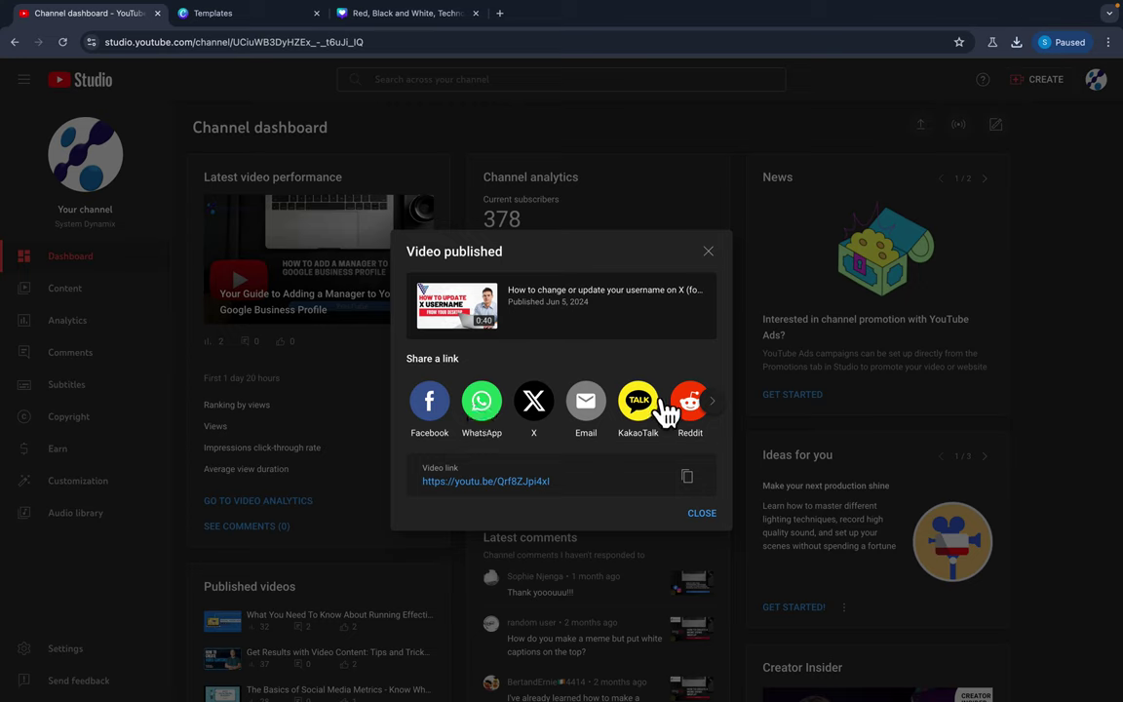
pyautogui.click(717, 403)
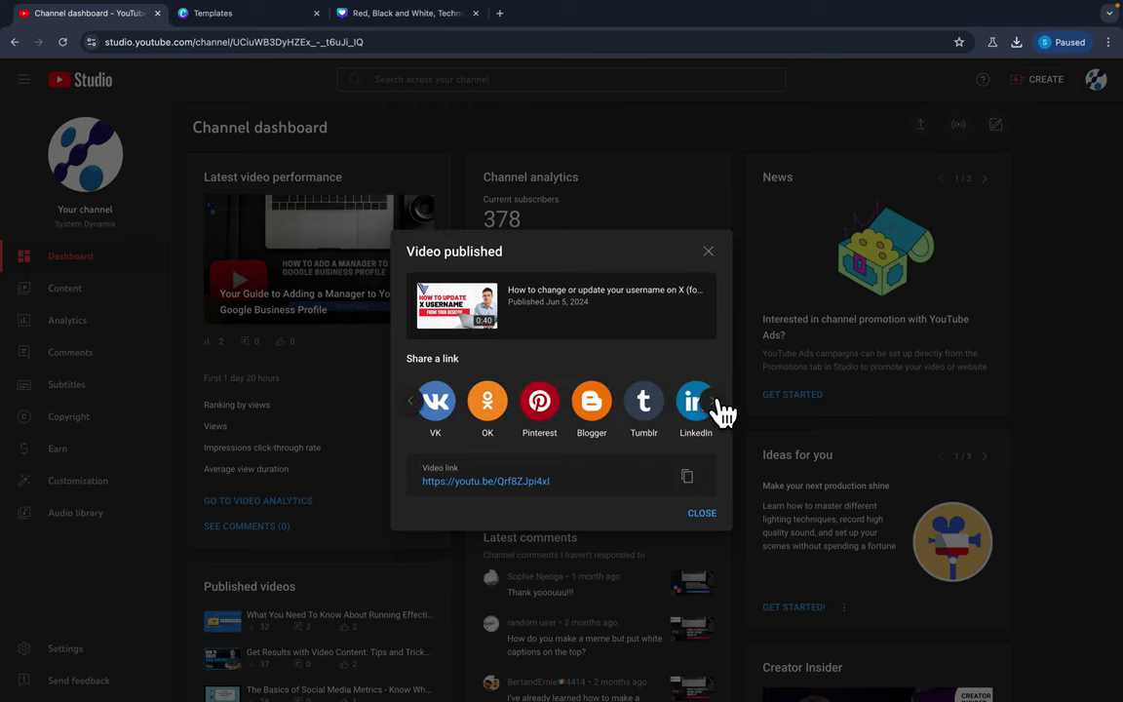
pyautogui.click(719, 408)
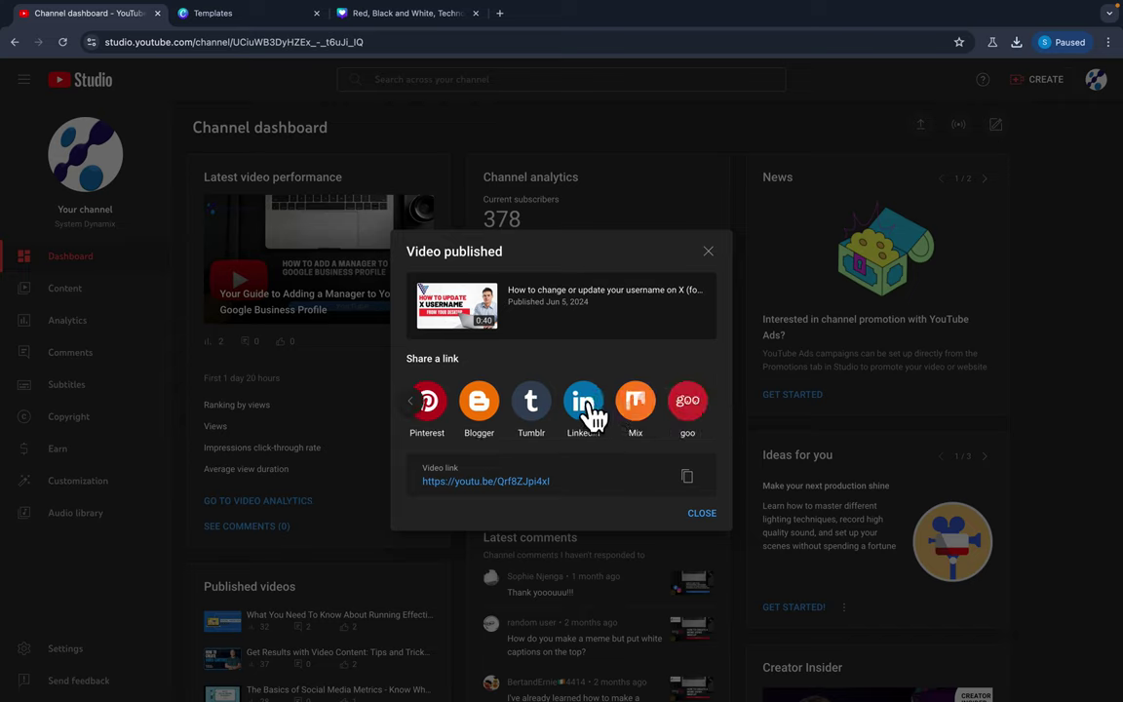
pyautogui.click(687, 476)
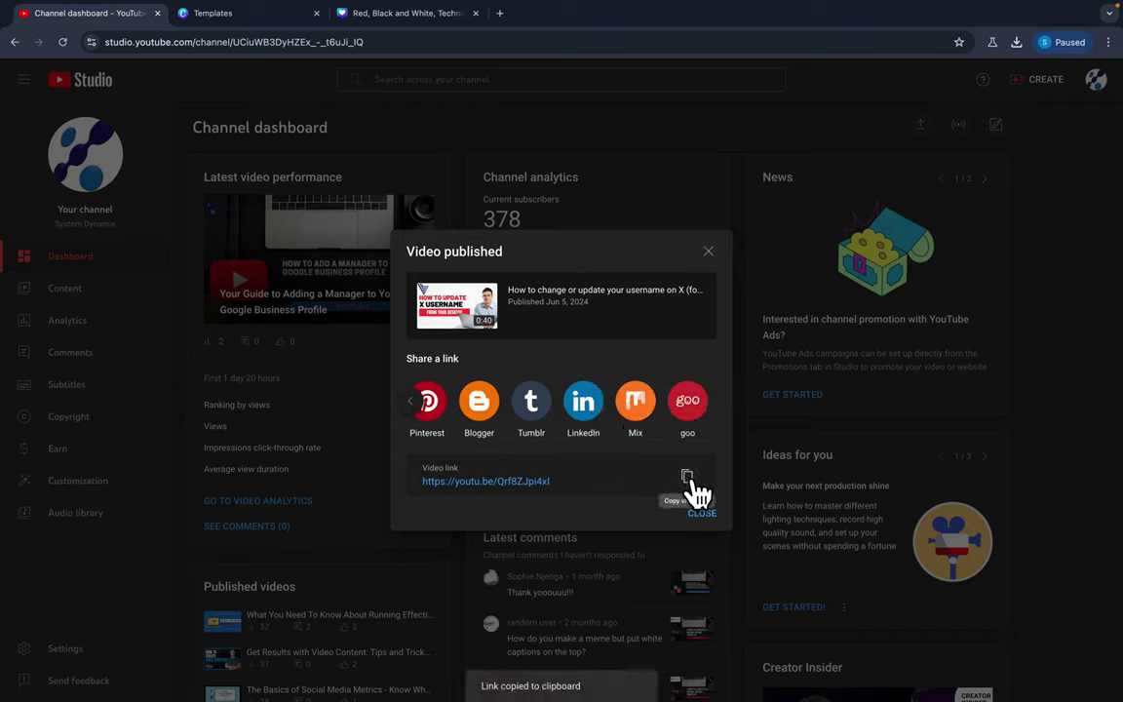
pyautogui.click(708, 252)
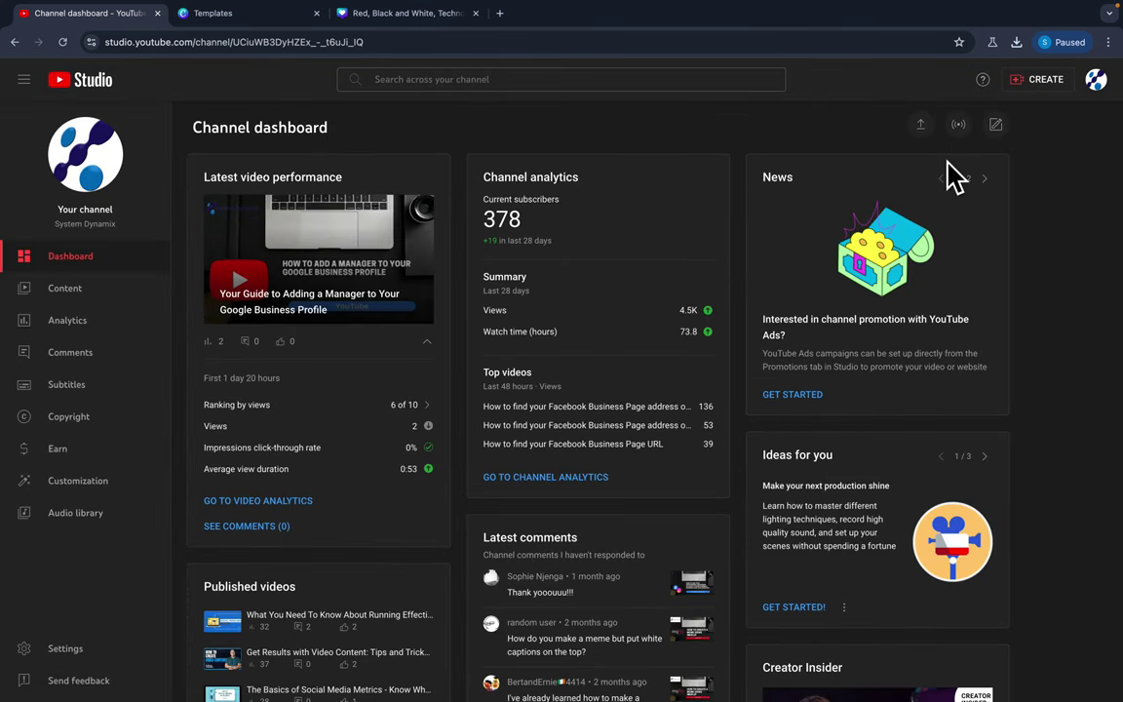
# Go to the channel's Playlists and view the full Twitter playlist, showing the new video third of three.
pyautogui.click(1096, 82)
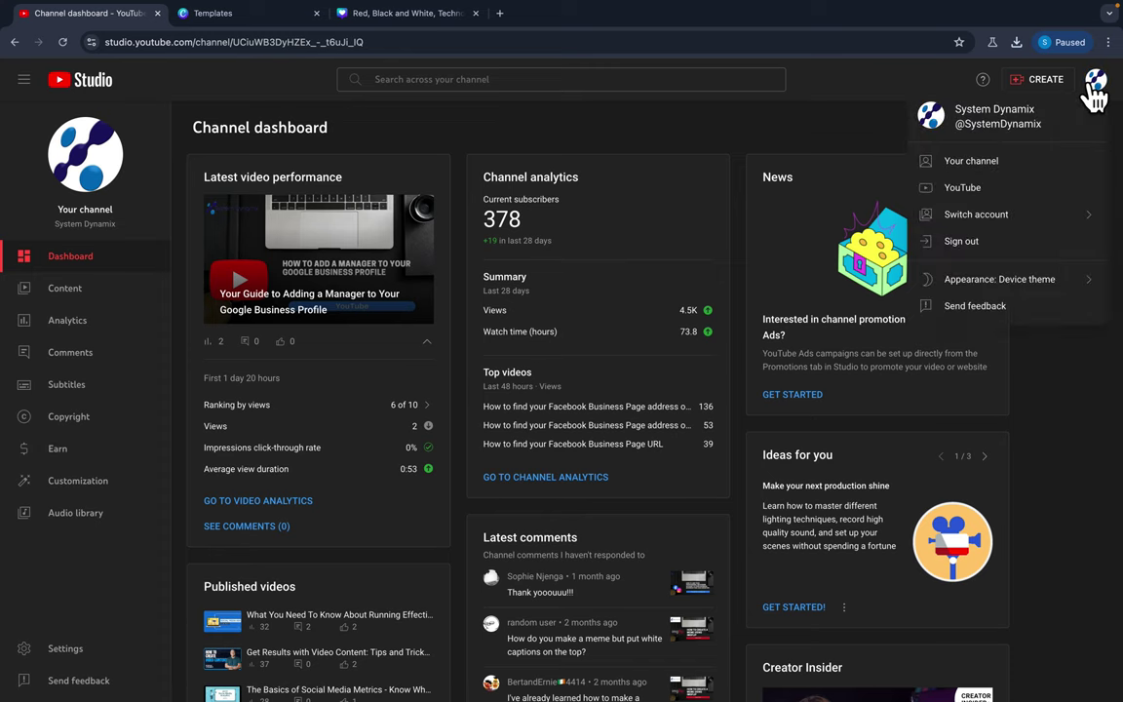
pyautogui.click(968, 161)
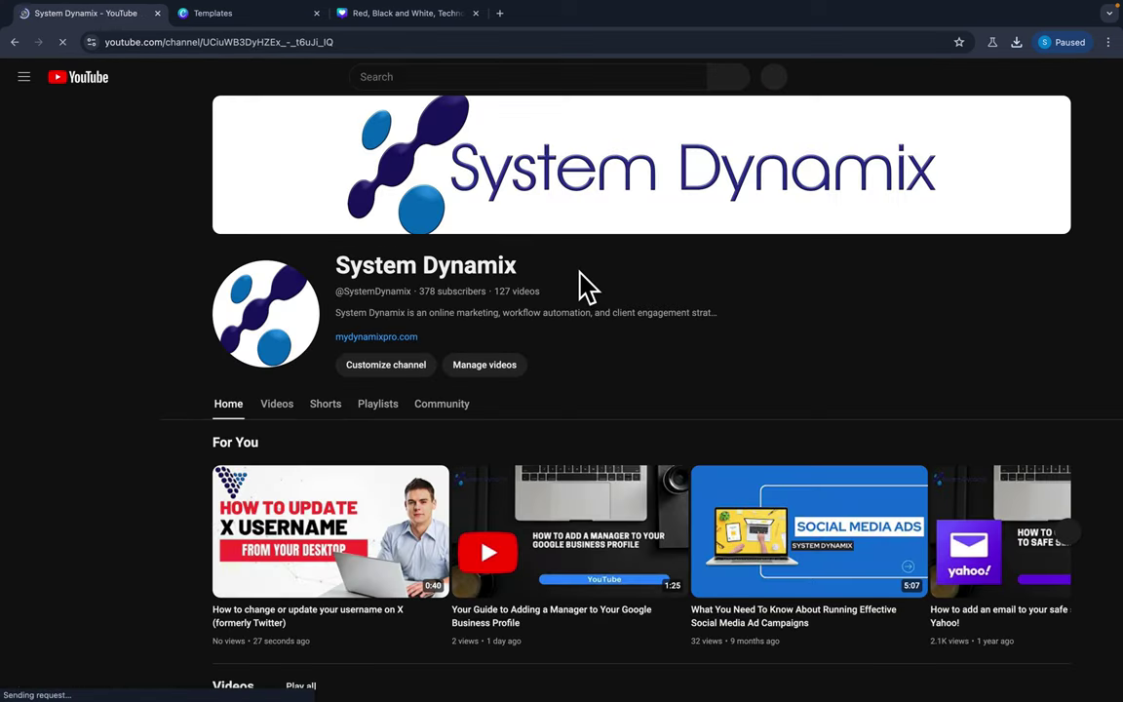
pyautogui.click(380, 405)
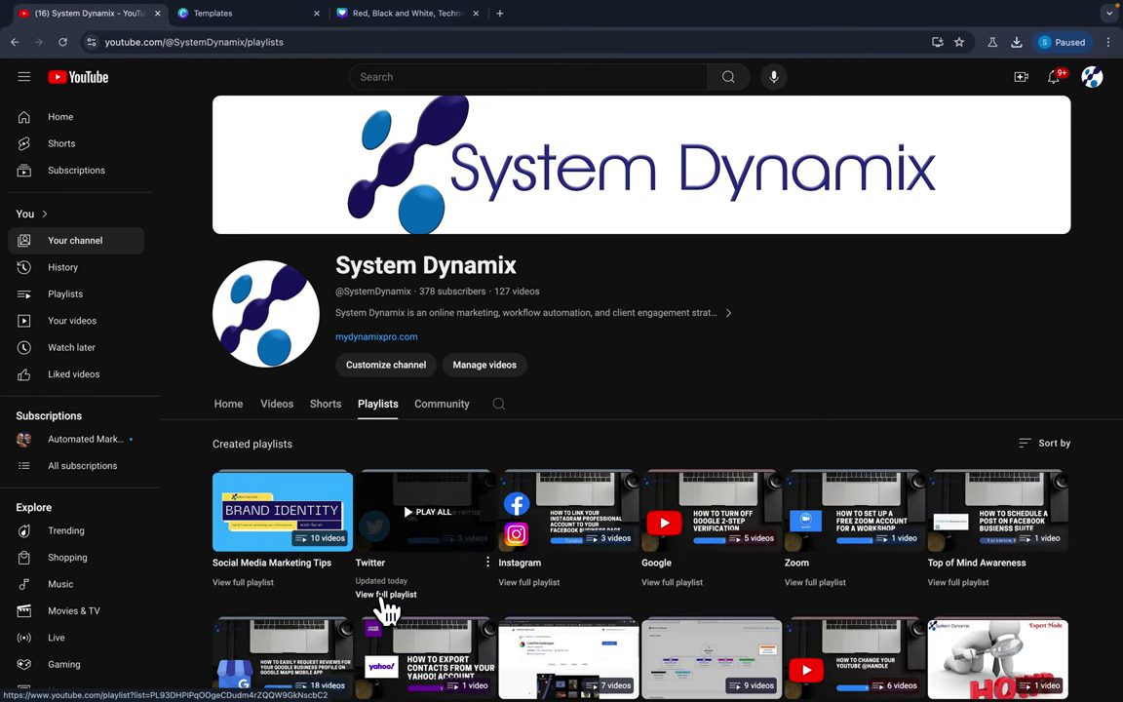
pyautogui.click(386, 602)
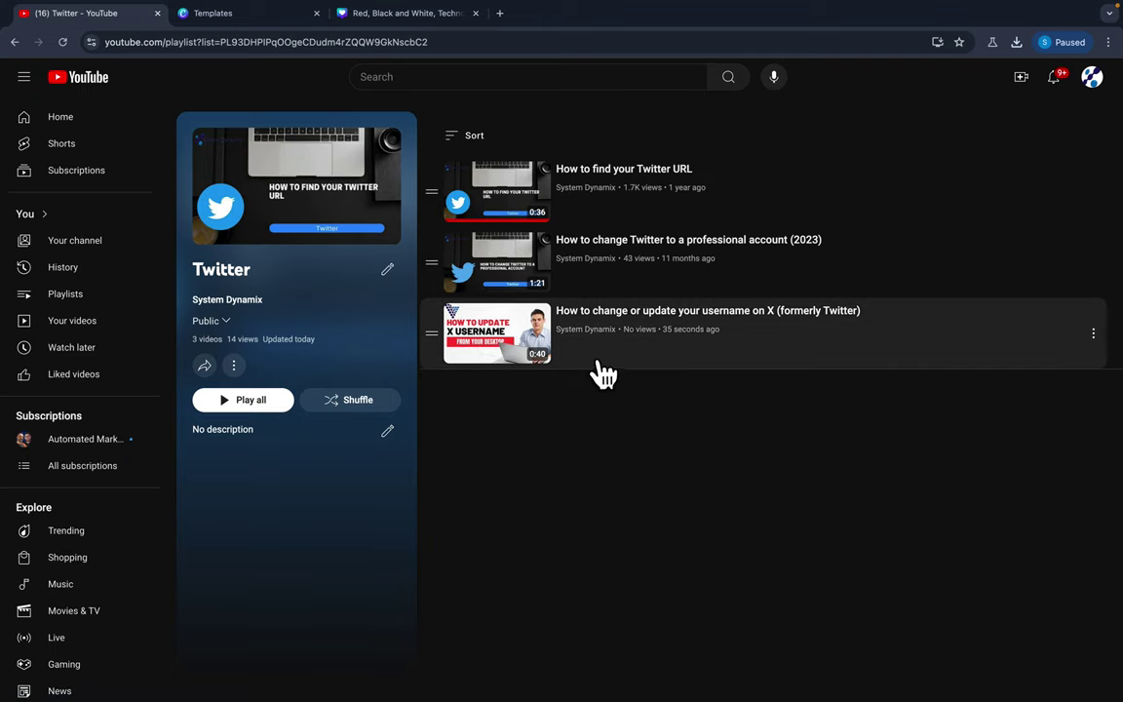
pyautogui.scroll(-1, 710, 231)
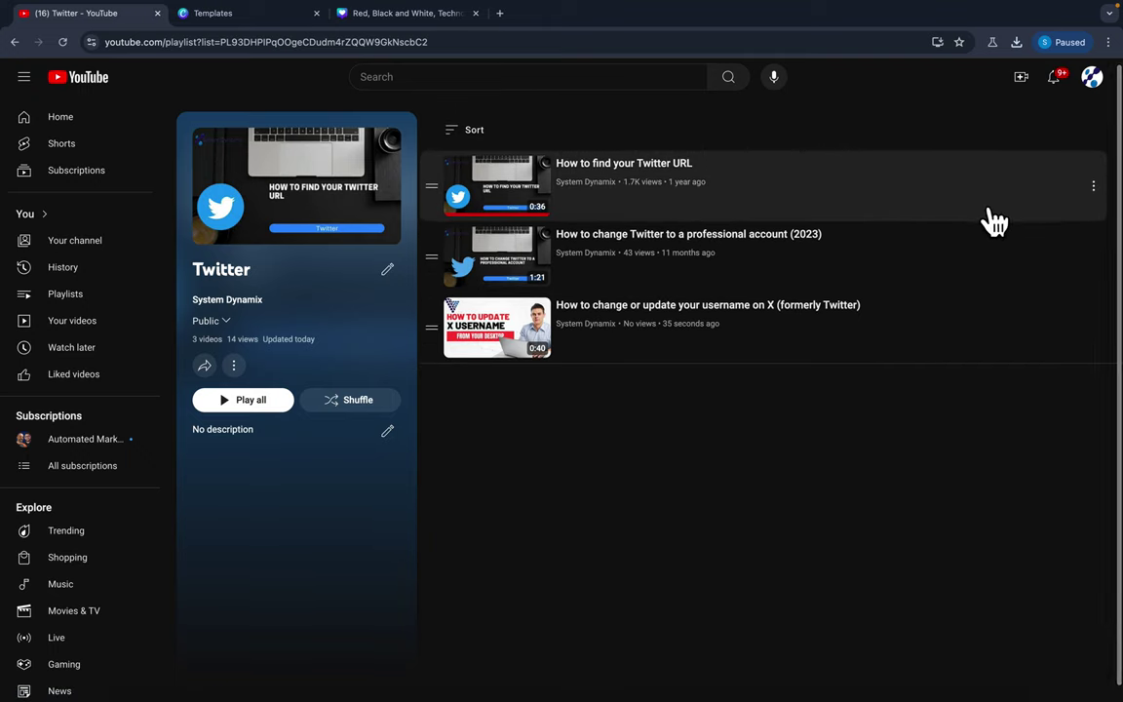